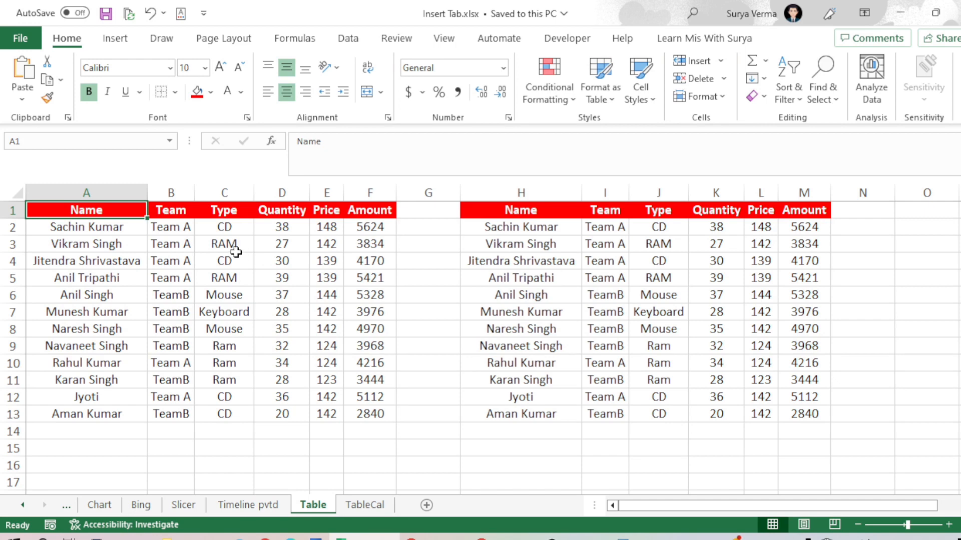
Examine the matching header cells of the two data ranges, A1:F13 and H1:M13
left_click(115, 40)
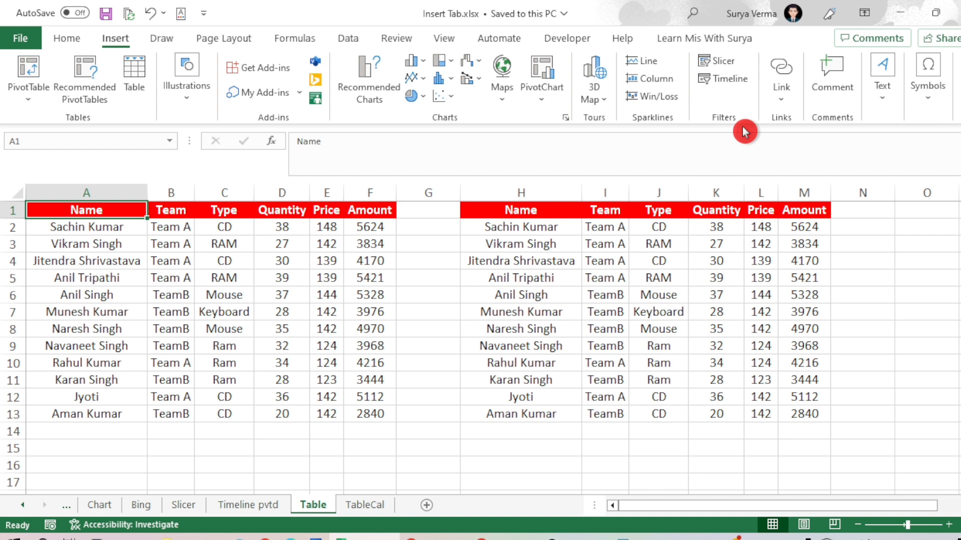
left_click(560, 207)
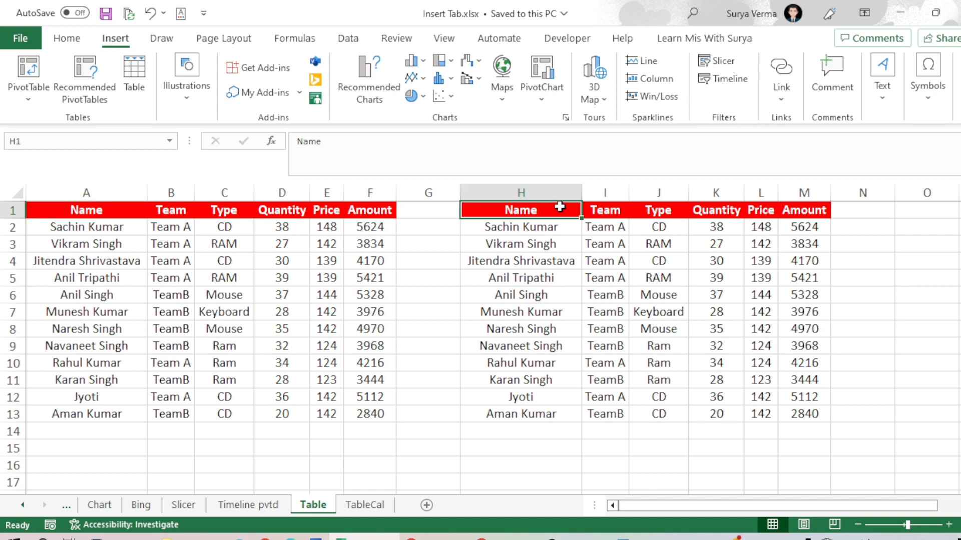
key("Left")
key("Left")
key("Left")
key("Left")
key("Left")
key("Left")
key("Left")
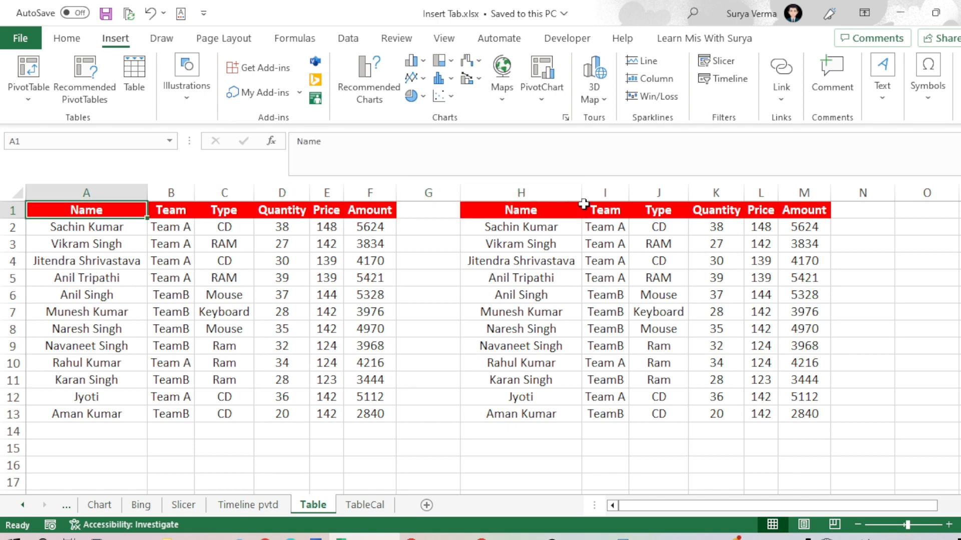
key("Right")
key("Right")
key("Right")
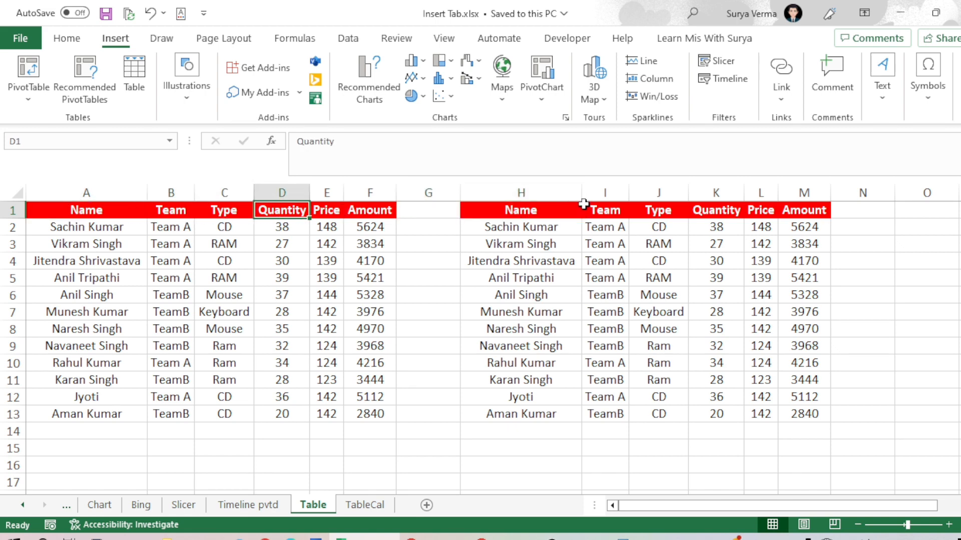
left_click(519, 211)
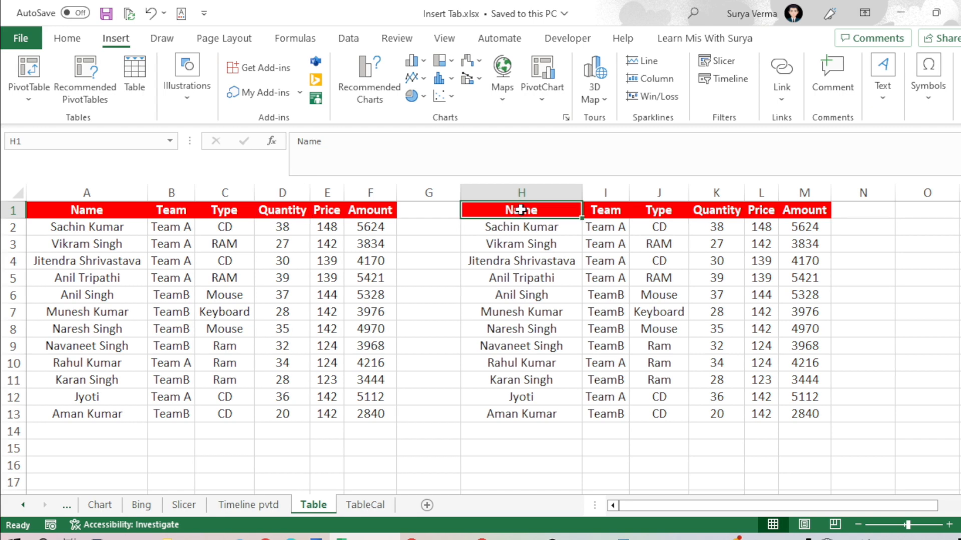
key("ctrl+shift+Right")
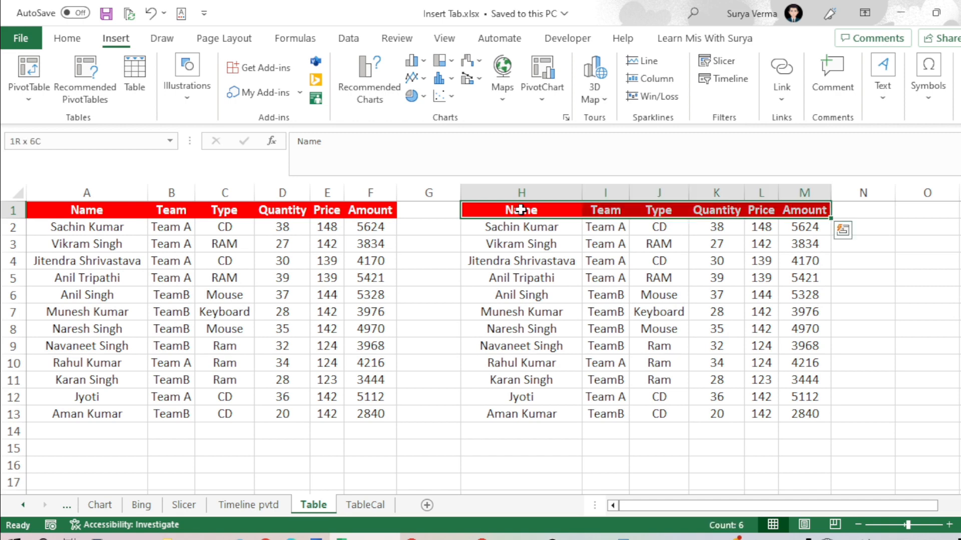
key("ctrl+q")
key("Escape")
Convert the range H1:M13 into a table with the headers option turned off, and undo the conversion
key("Down")
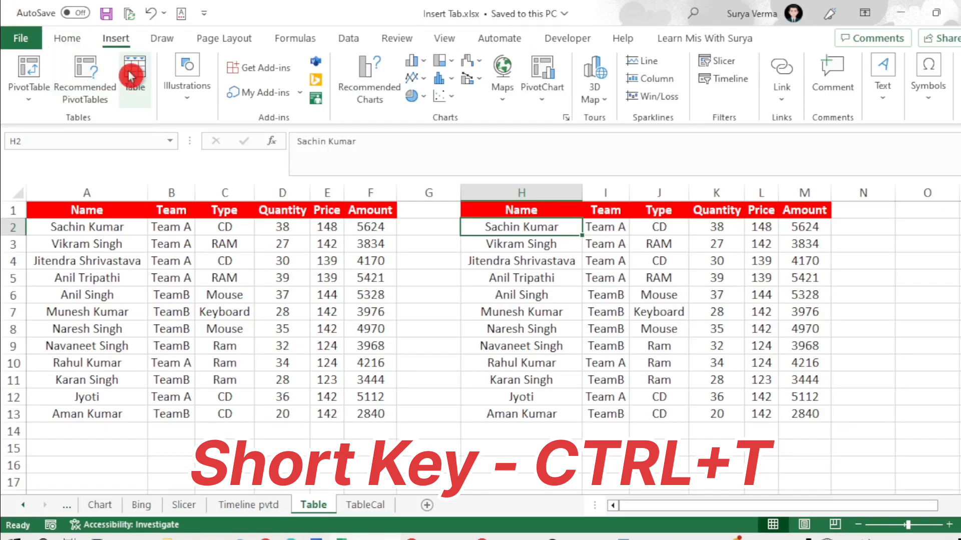
left_click(135, 70)
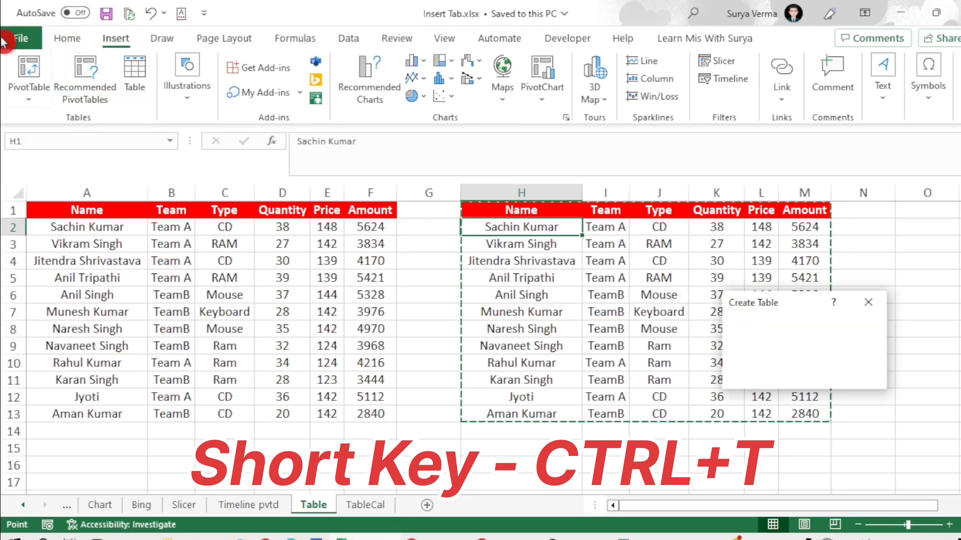
left_click_drag(802, 303, 394, 179)
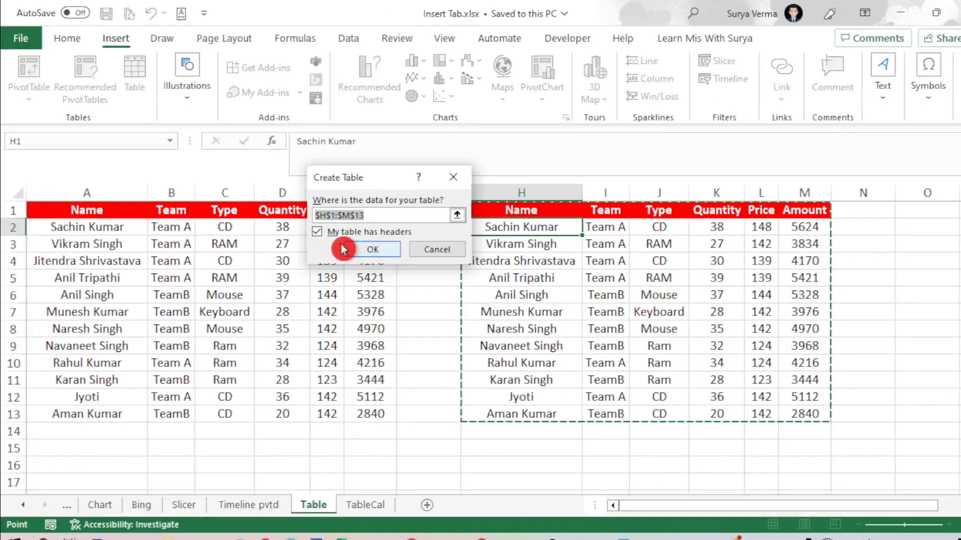
left_click(319, 233)
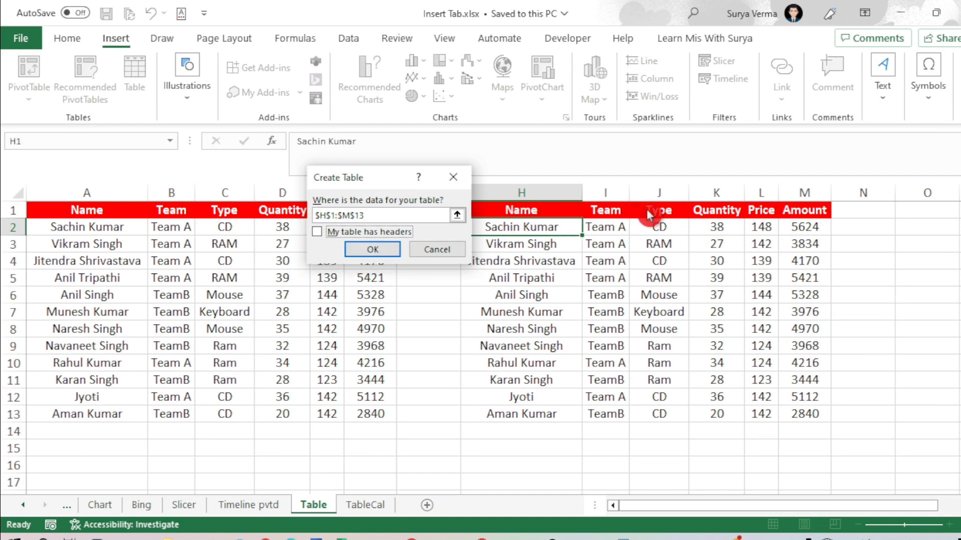
left_click(373, 258)
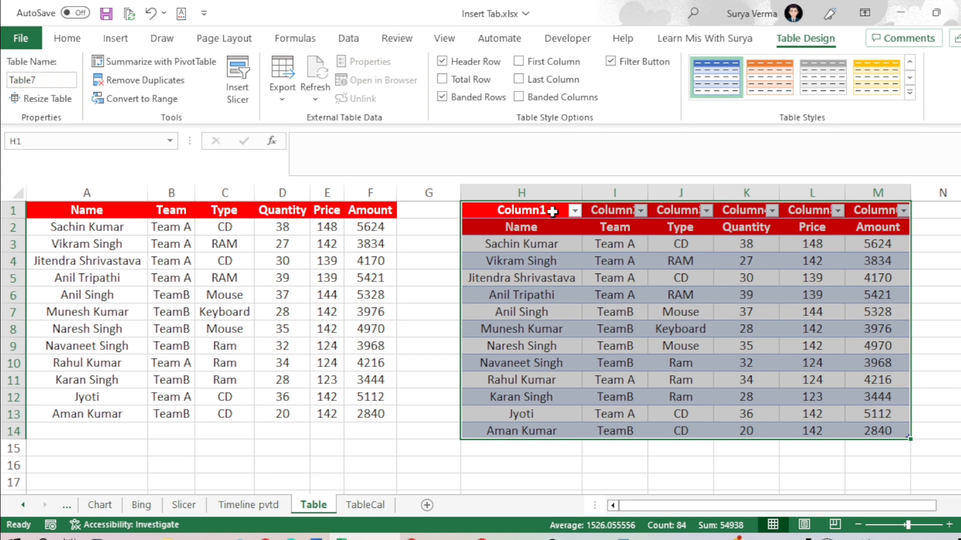
key("ctrl+z")
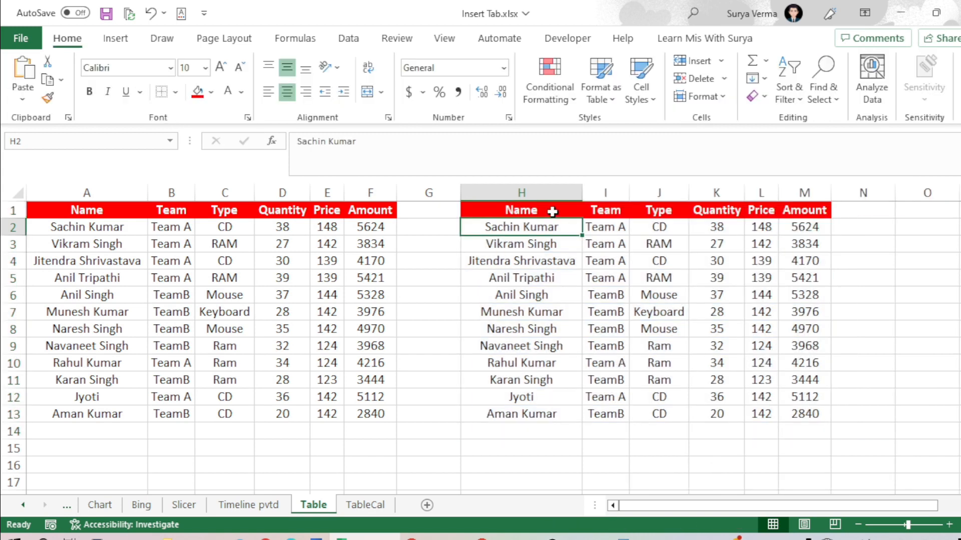
Convert the range H1:M13 into a table that uses its first row as headers
left_click(1, 8)
left_click(476, 209)
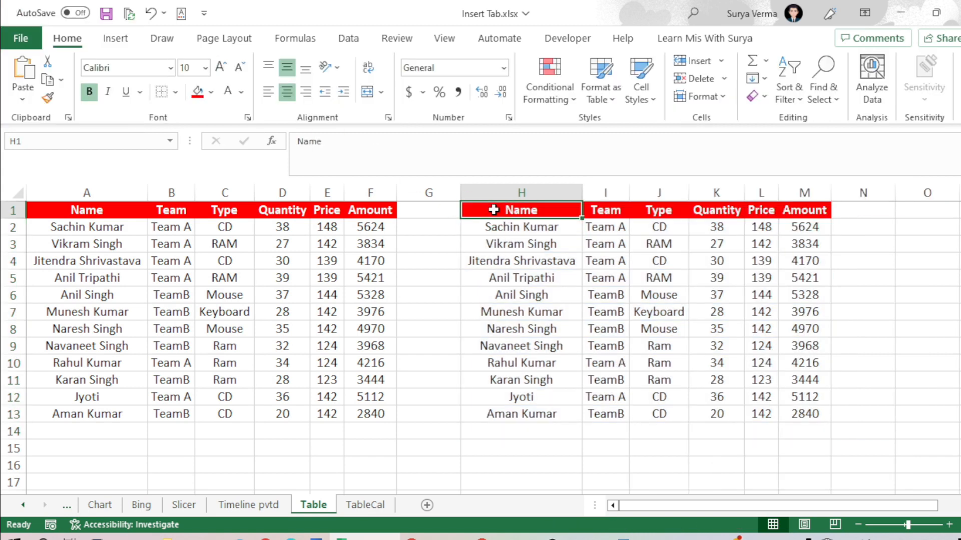
key("ctrl+t")
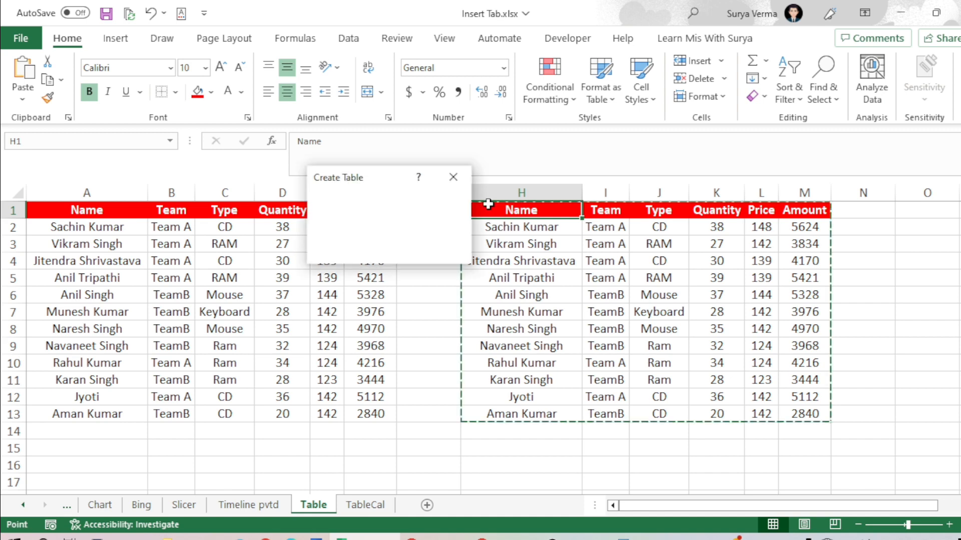
left_click(317, 233)
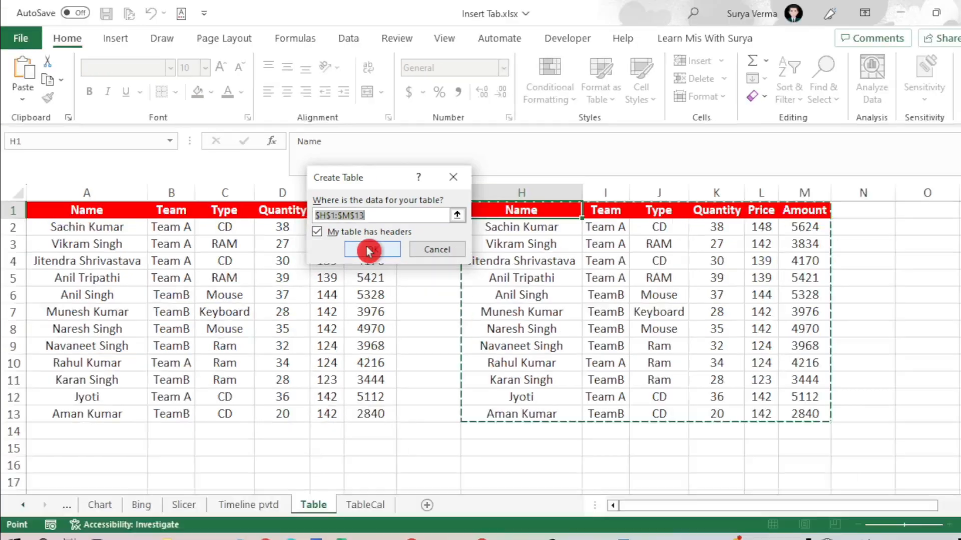
left_click(443, 307)
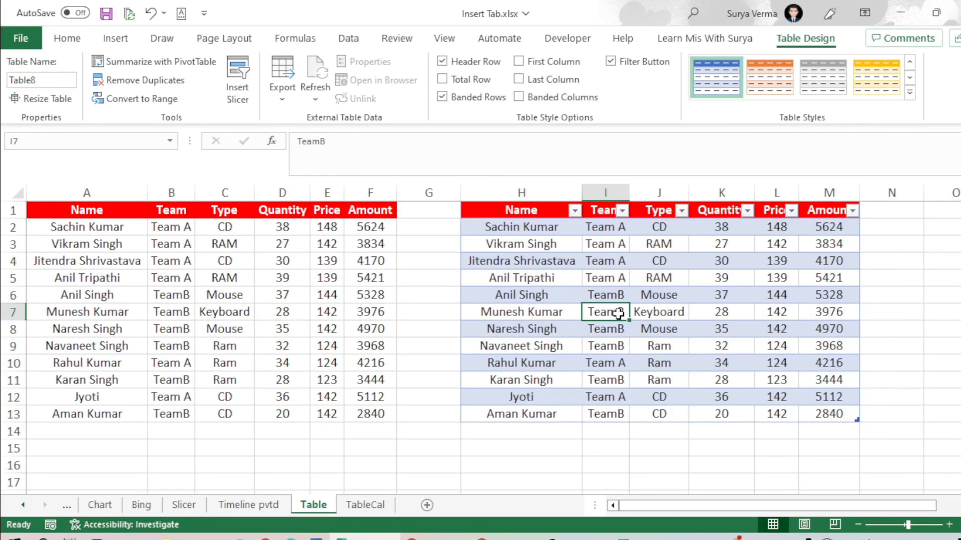
Select the whole table in H1:M13 and clear its table style
left_click(528, 208)
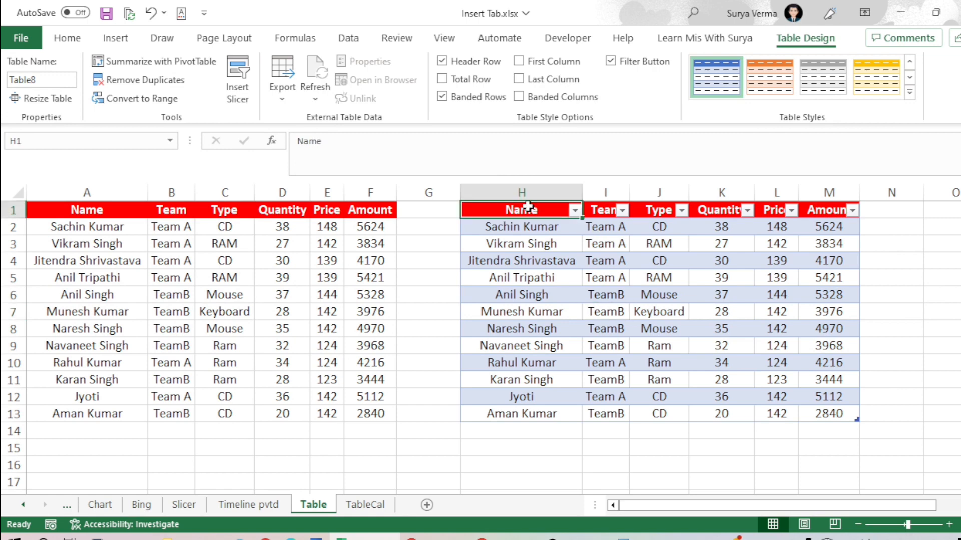
key("ctrl+shift+Right")
key("ctrl+shift+Down")
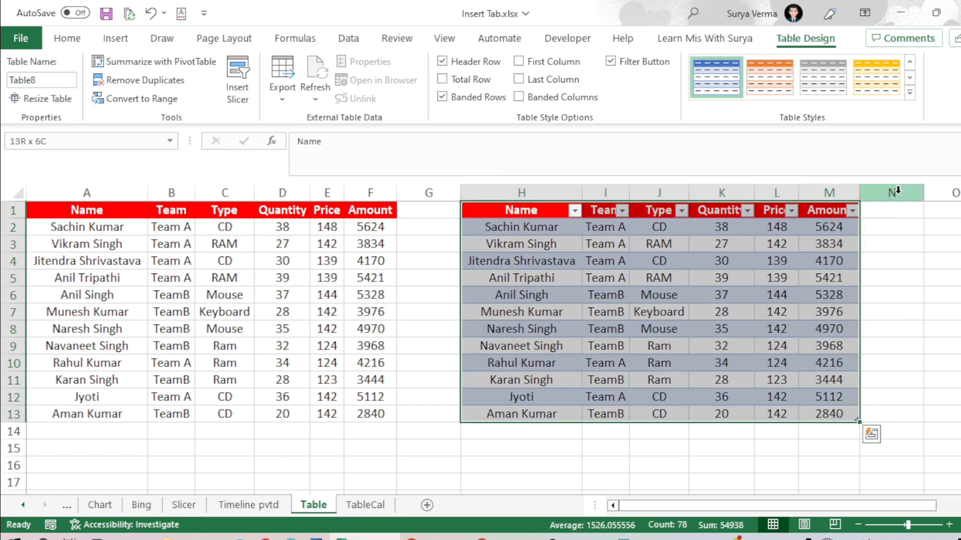
left_click(909, 80)
left_click(911, 97)
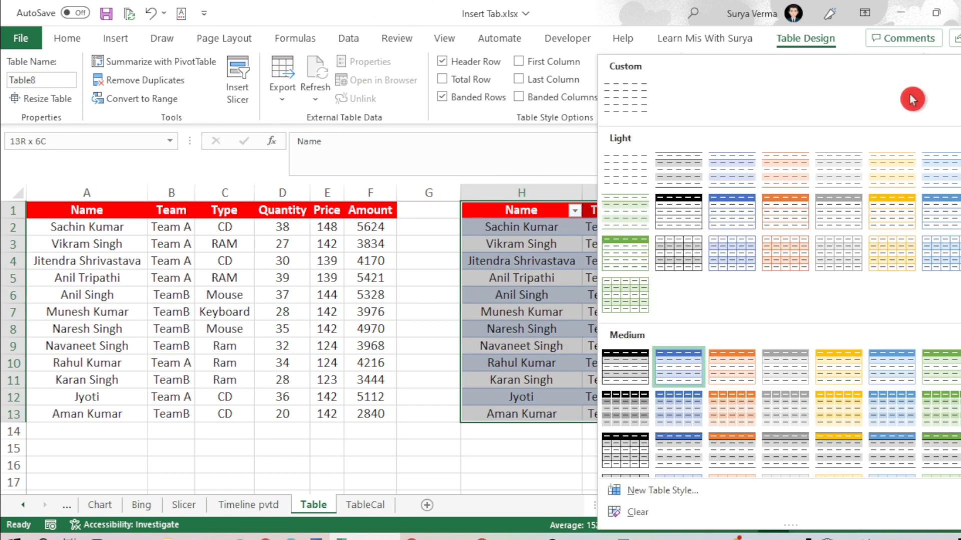
scroll(851, 304, "down", 3)
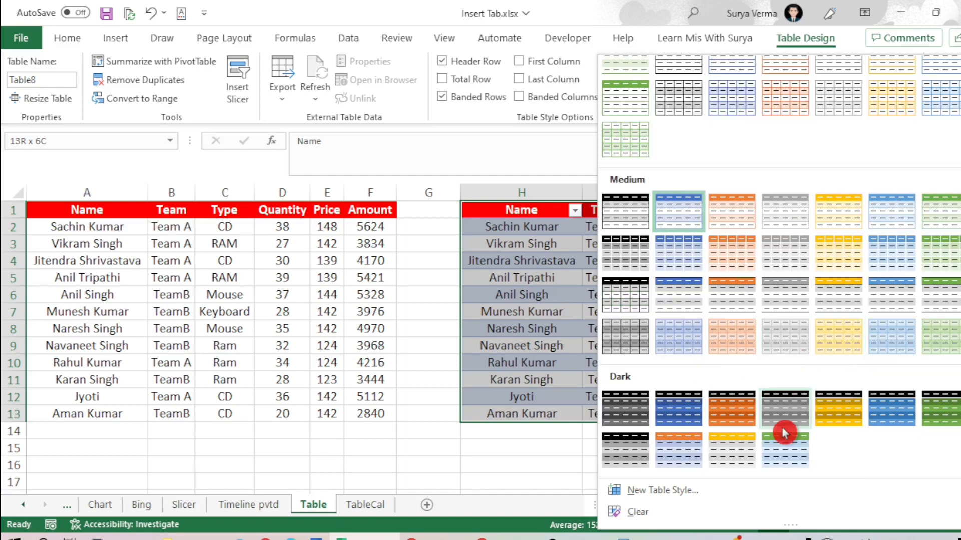
left_click(641, 519)
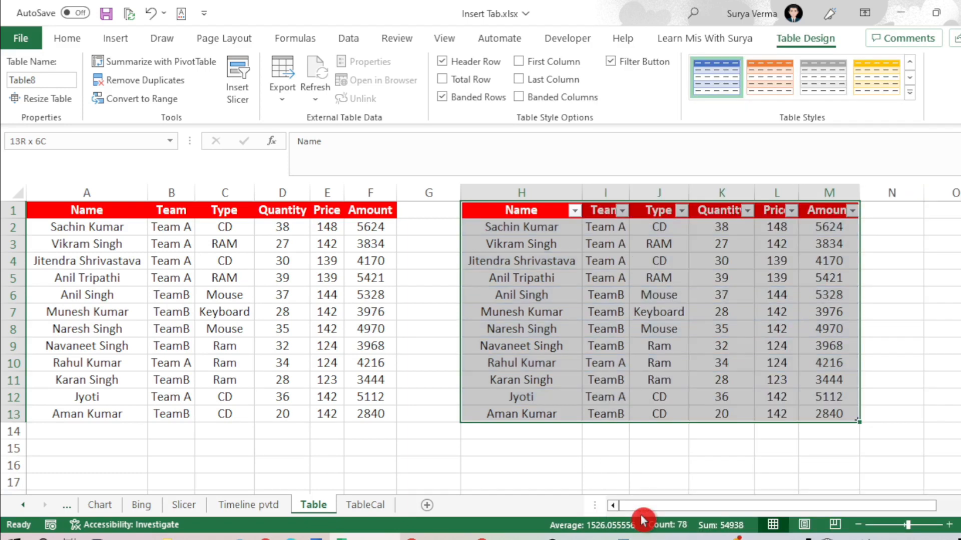
Compare the plain data range A1:F13 with the unstyled table in H1:M13
left_click(620, 313)
left_click(607, 258)
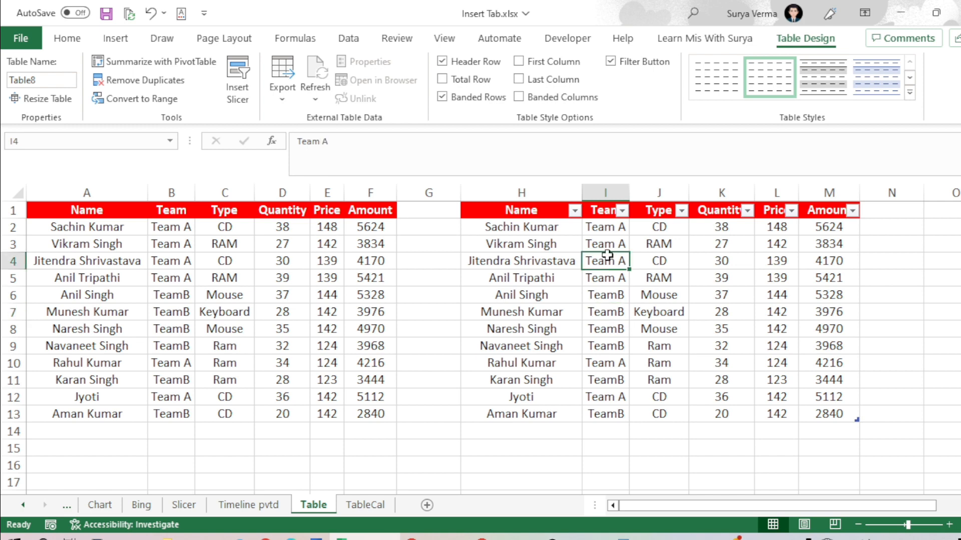
left_click_drag(470, 287, 470, 298)
left_click(331, 296)
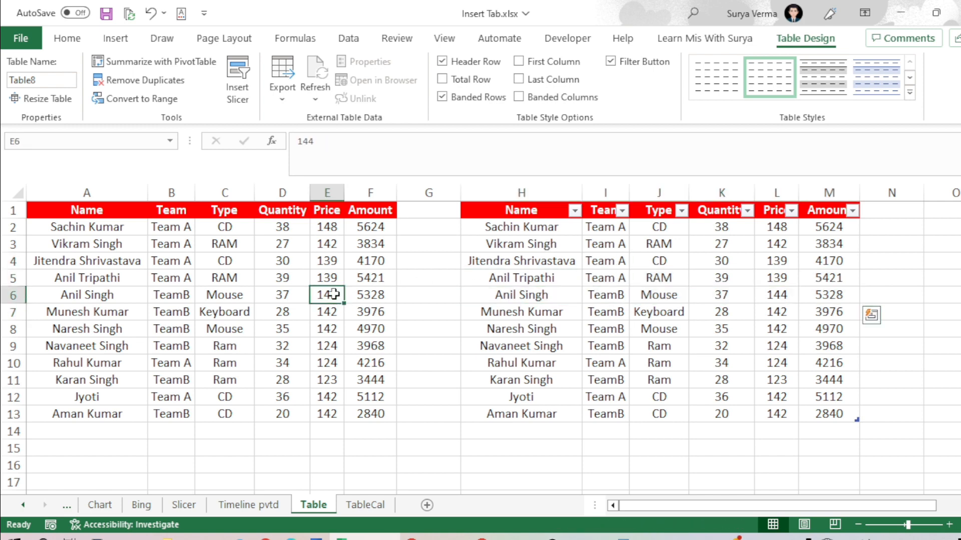
left_click(245, 262)
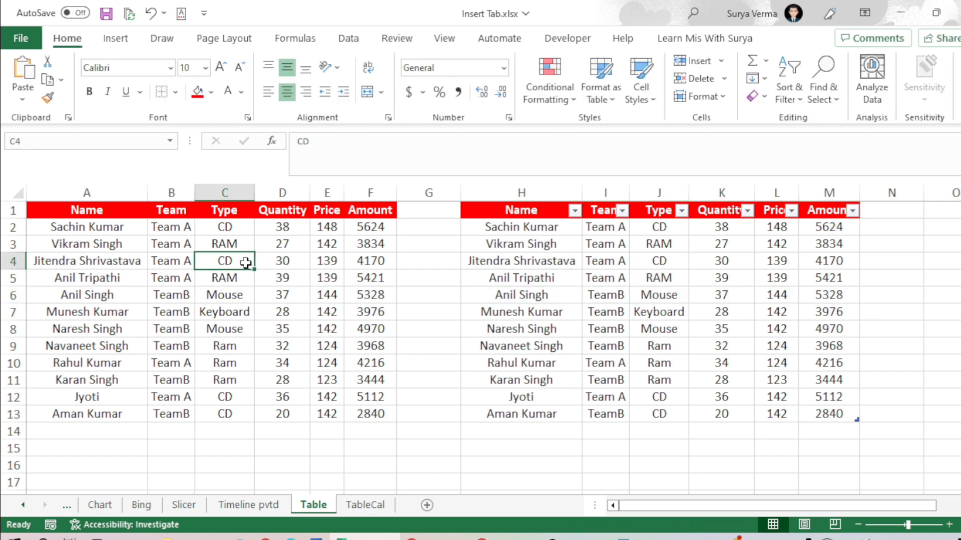
left_click_drag(85, 217, 368, 416)
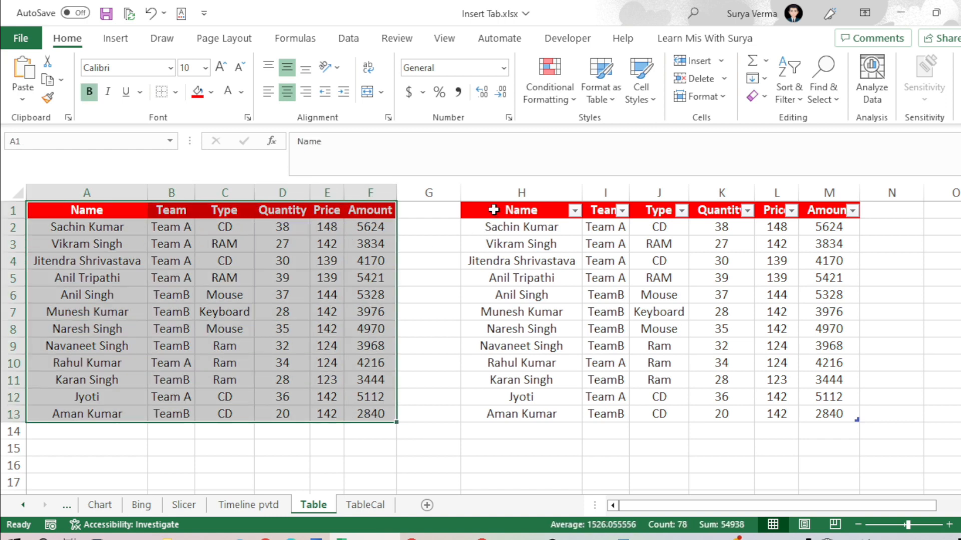
left_click(415, 276)
left_click(499, 212)
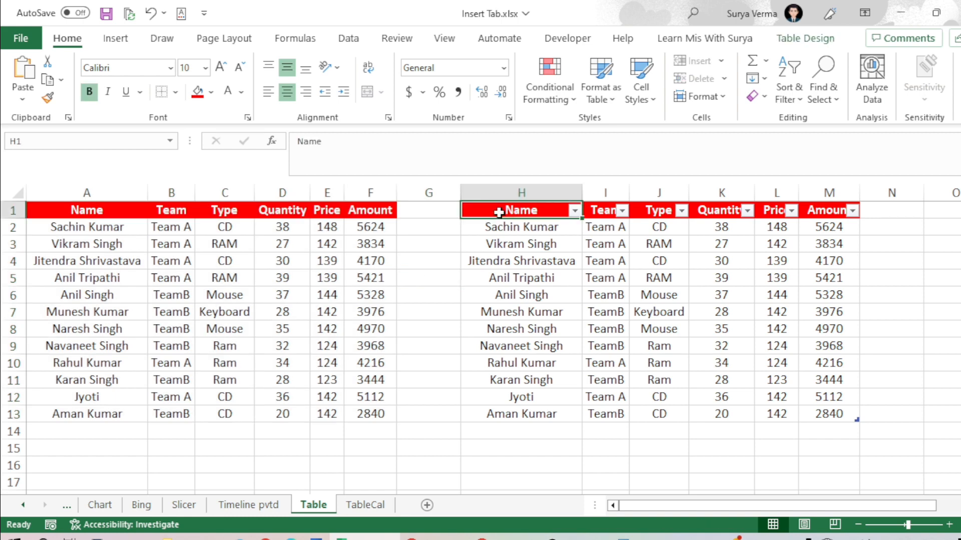
Add filter buttons to the header row of the plain data range A1:F13
left_click(120, 213)
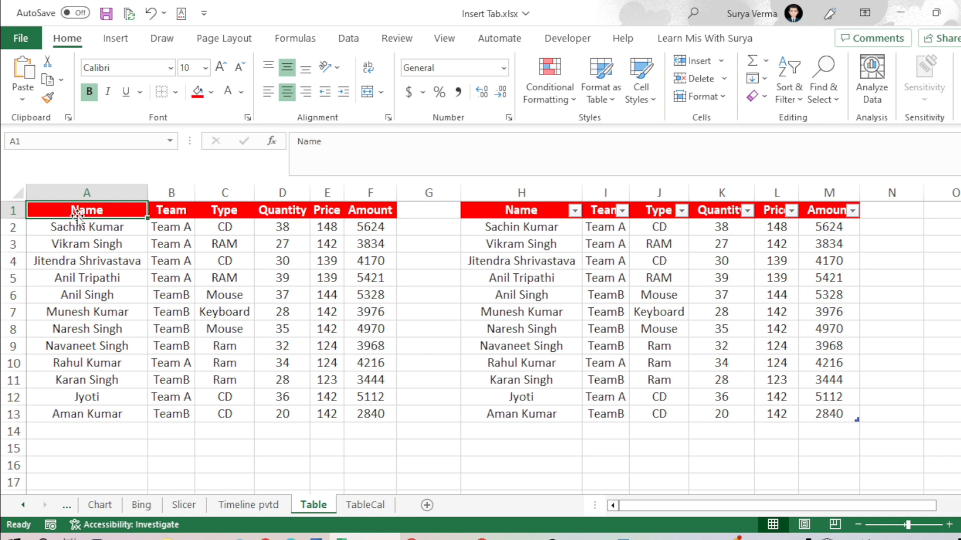
key("ctrl+shift+l")
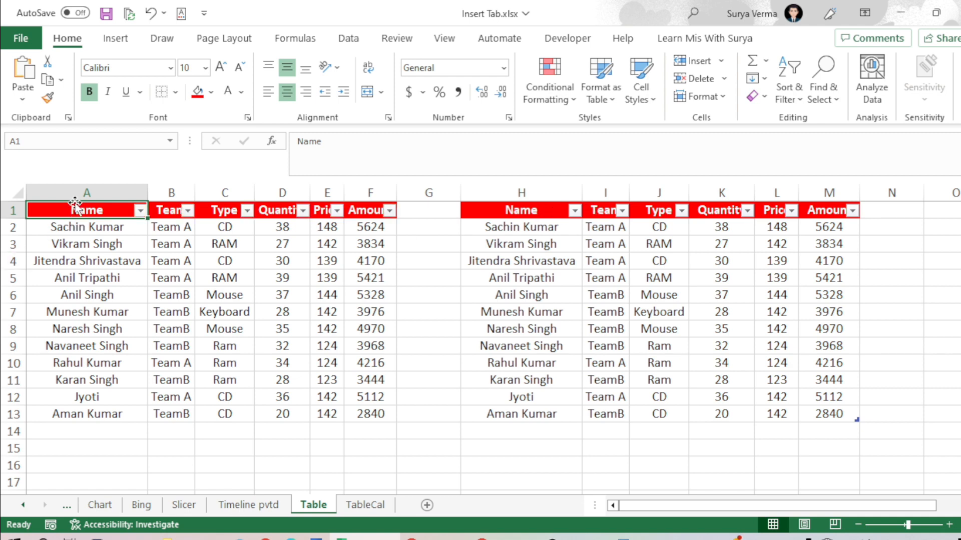
left_click(260, 310)
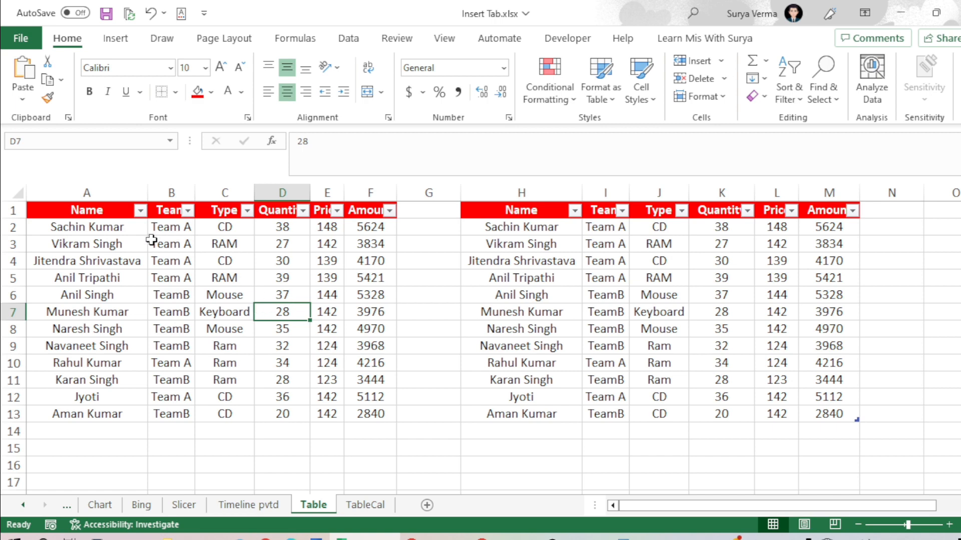
Compare the commands offered for cells in the plain range with those for a table cell, and show the table design options
left_click(243, 300)
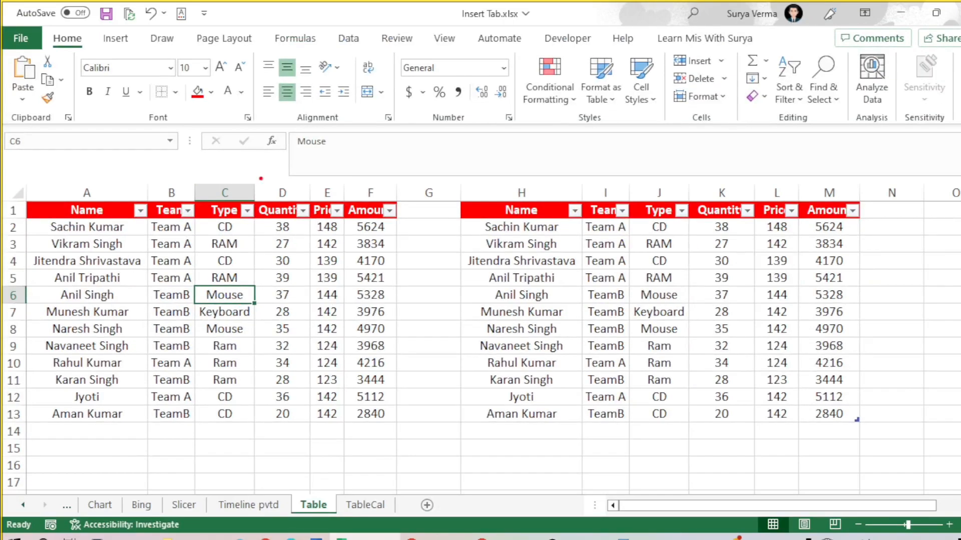
left_click_drag(15, 55, 775, 51)
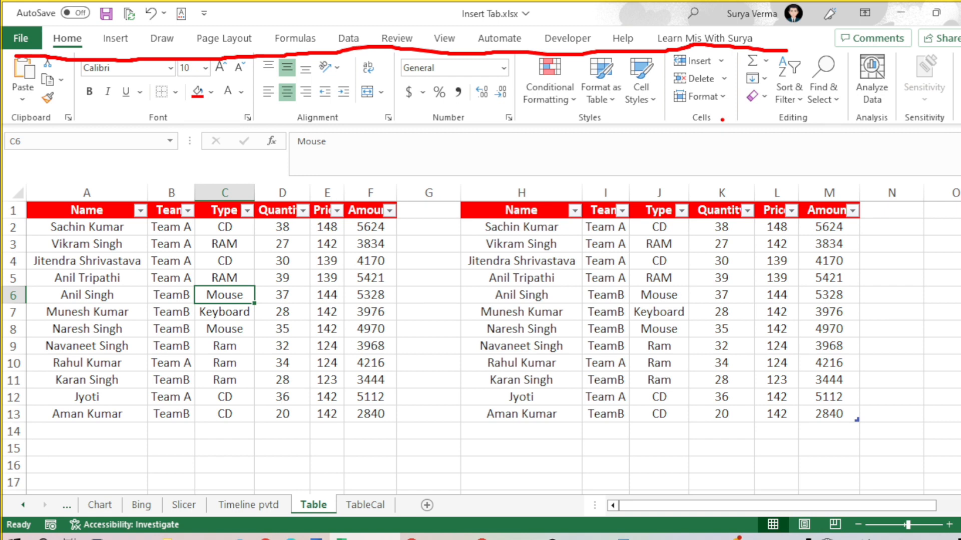
key("Escape")
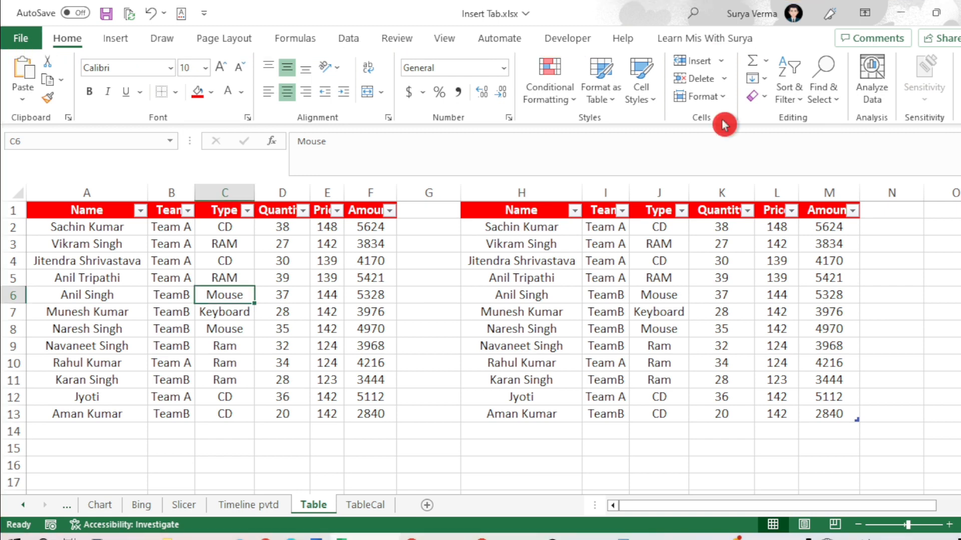
left_click(228, 278)
left_click(261, 281)
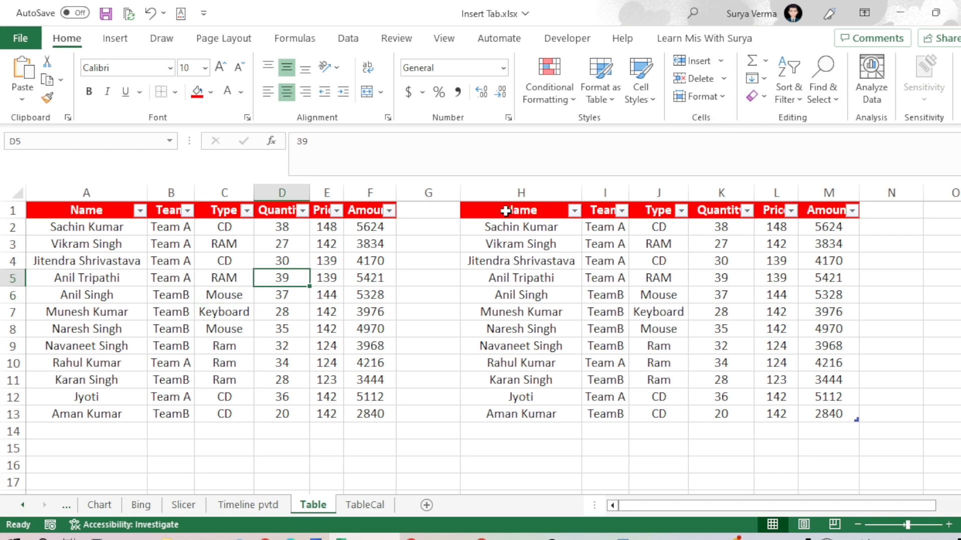
left_click(519, 257)
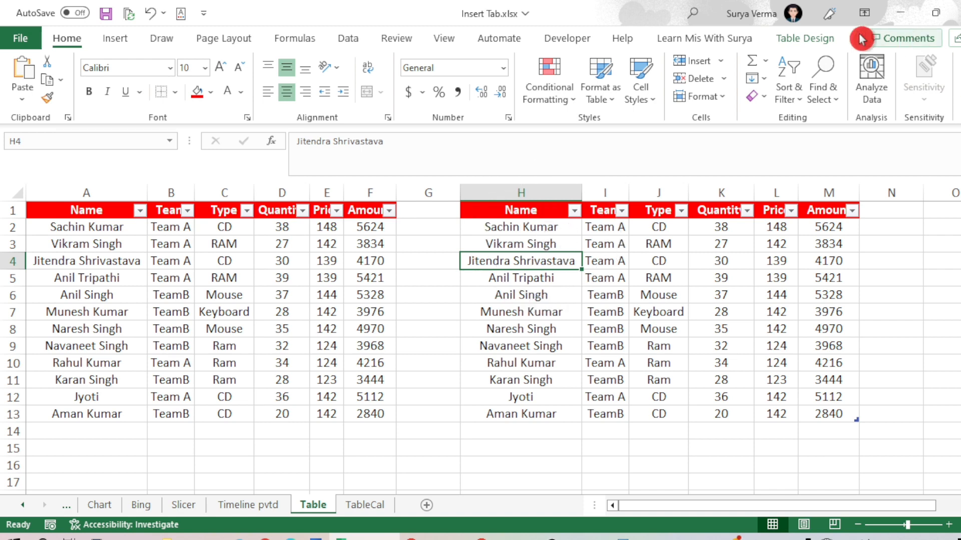
left_click(781, 47)
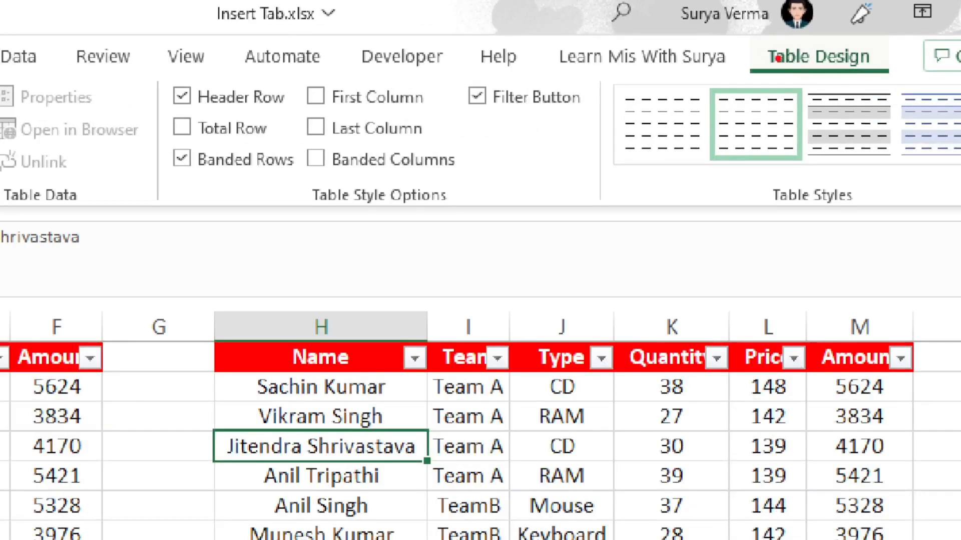
Compare the availability of the table design options for a plain range cell and a table cell
mouse_move(753, 46)
left_mouse_down()
mouse_move(835, 71)
mouse_move(919, 70)
mouse_move(900, 44)
left_mouse_up()
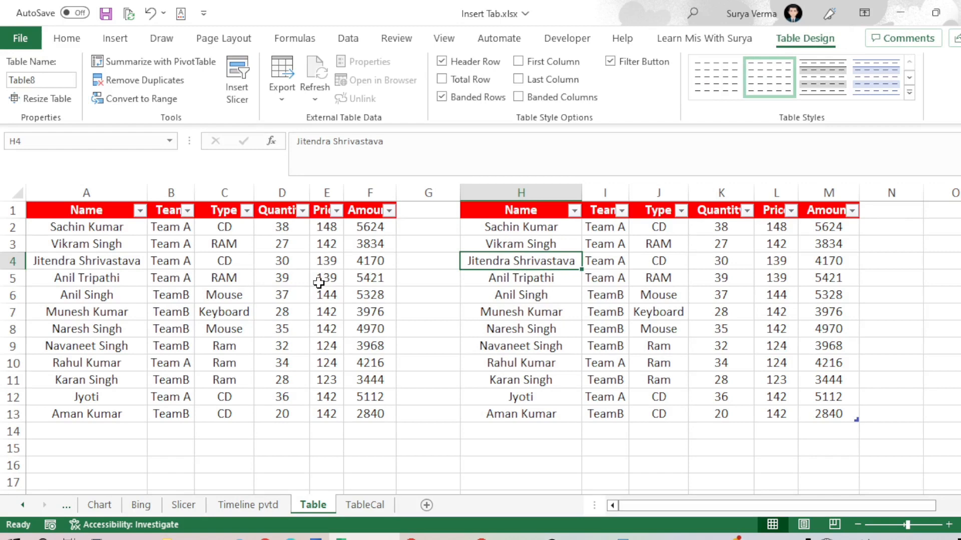
left_click(318, 278)
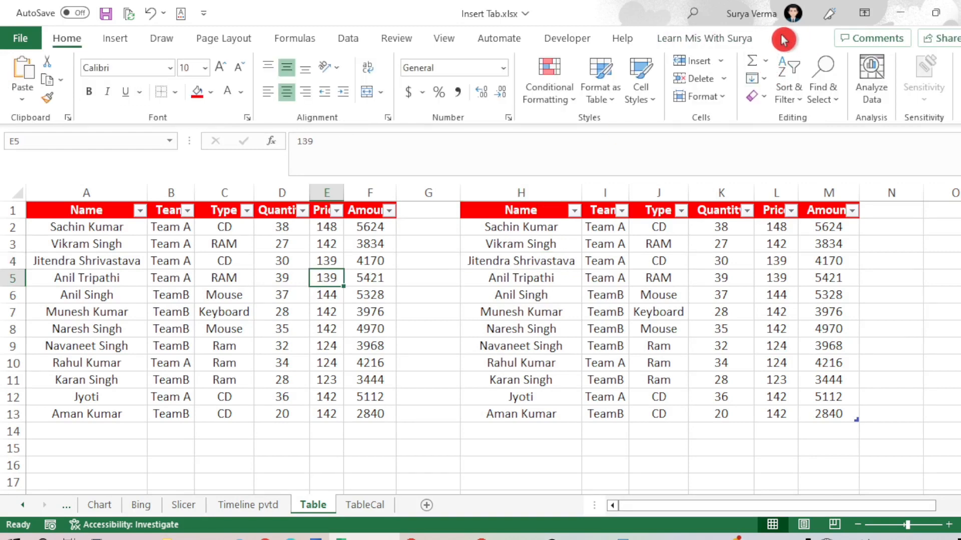
left_click(615, 300)
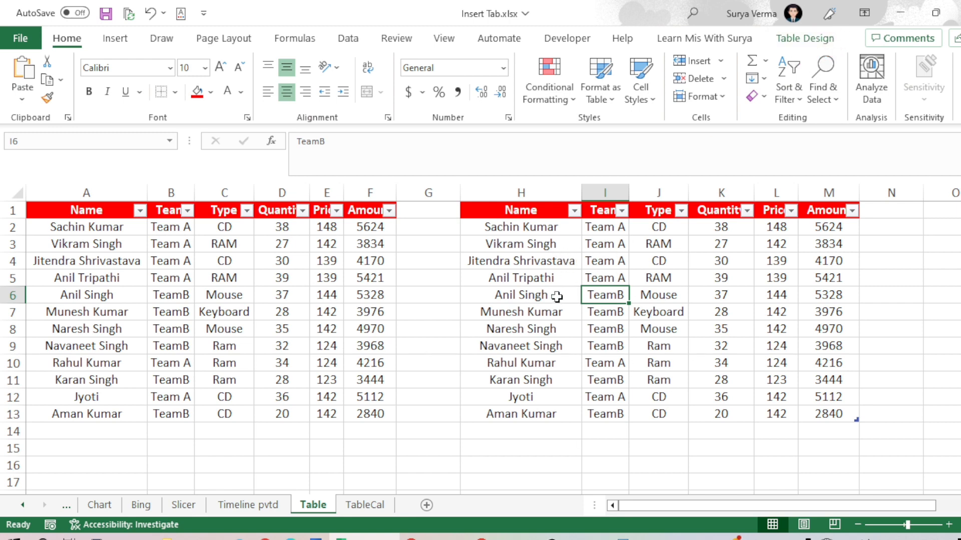
Select the plain range A1:F13 and view the border options available for it
left_click(520, 211)
left_click_drag(102, 202, 364, 420)
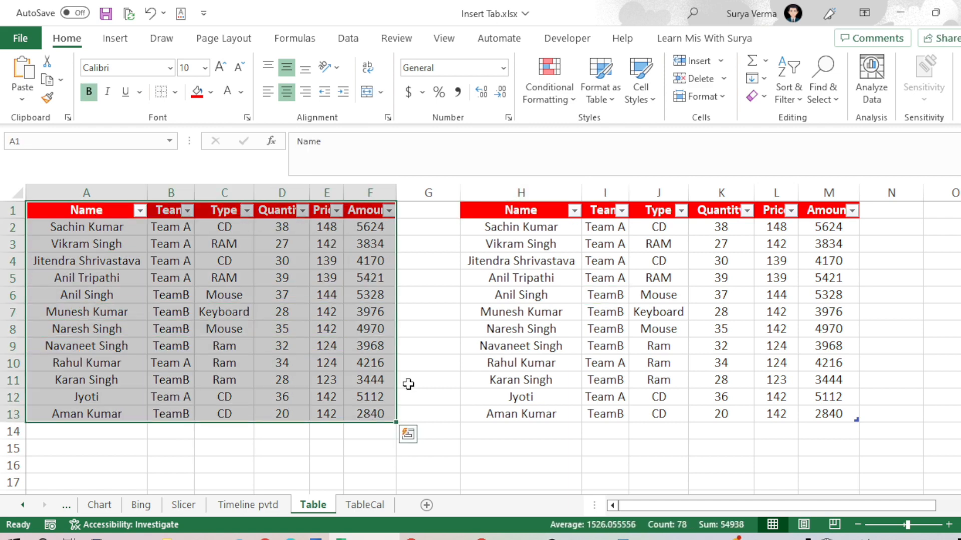
left_click(174, 92)
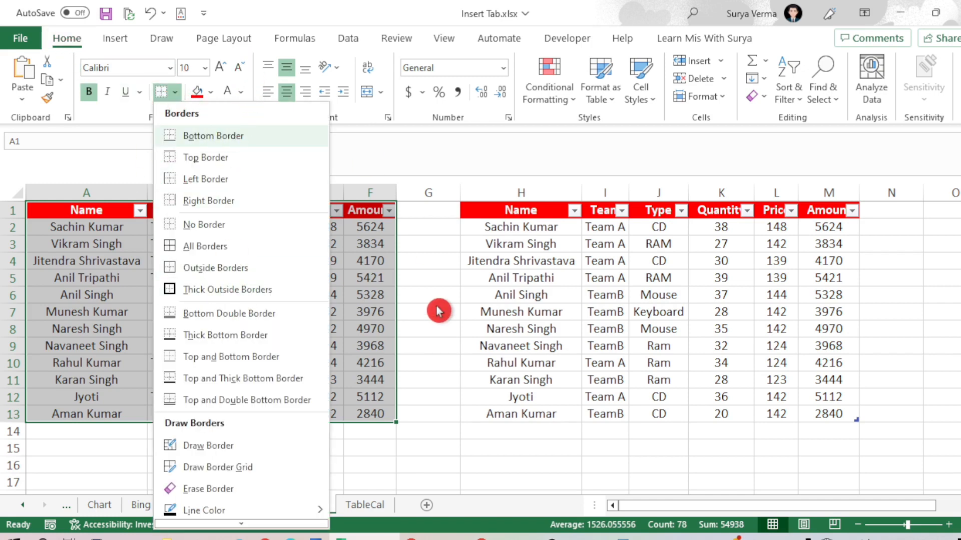
left_click(376, 293)
Apply the blue banded style from the second row of the Medium group to the table in H1:M13
left_click(543, 257)
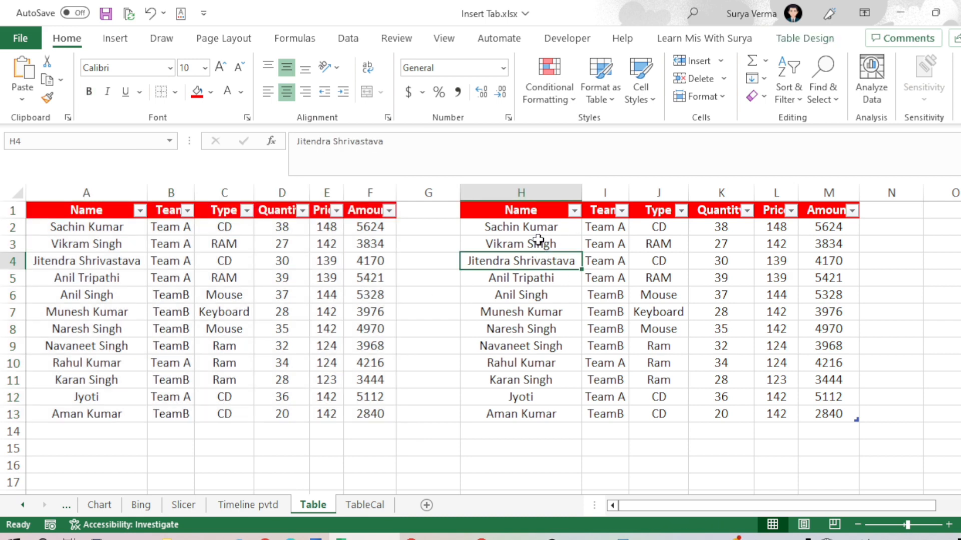
left_click(801, 39)
left_click(908, 97)
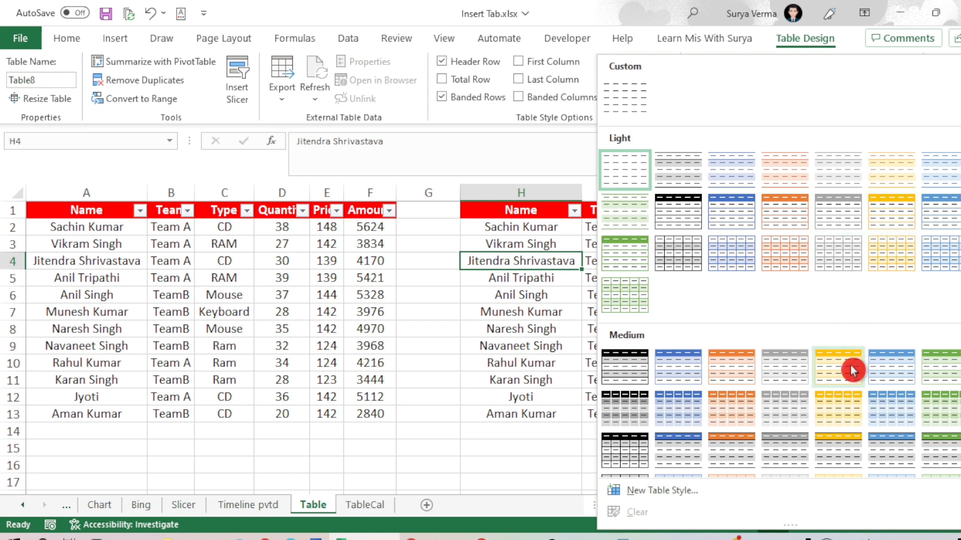
scroll(849, 380, "down", 4)
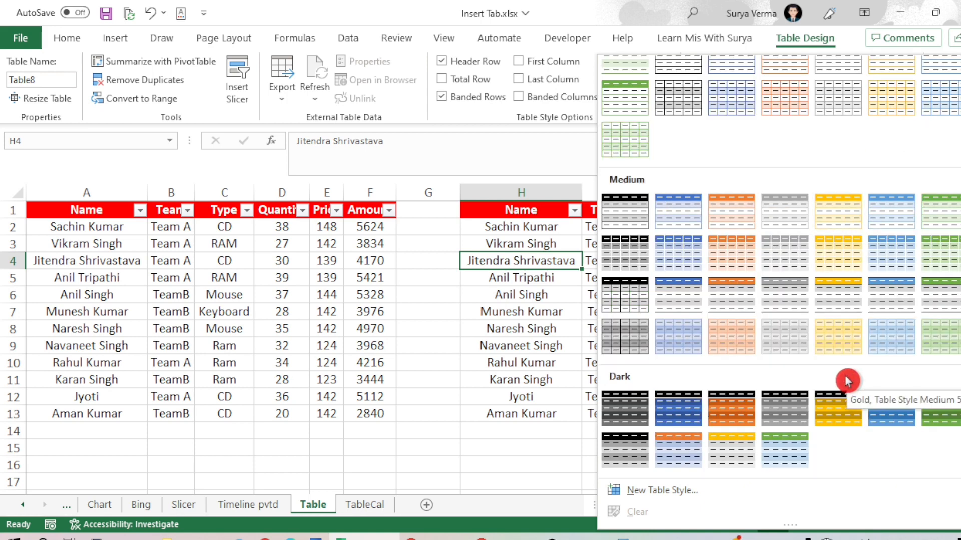
left_click(894, 255)
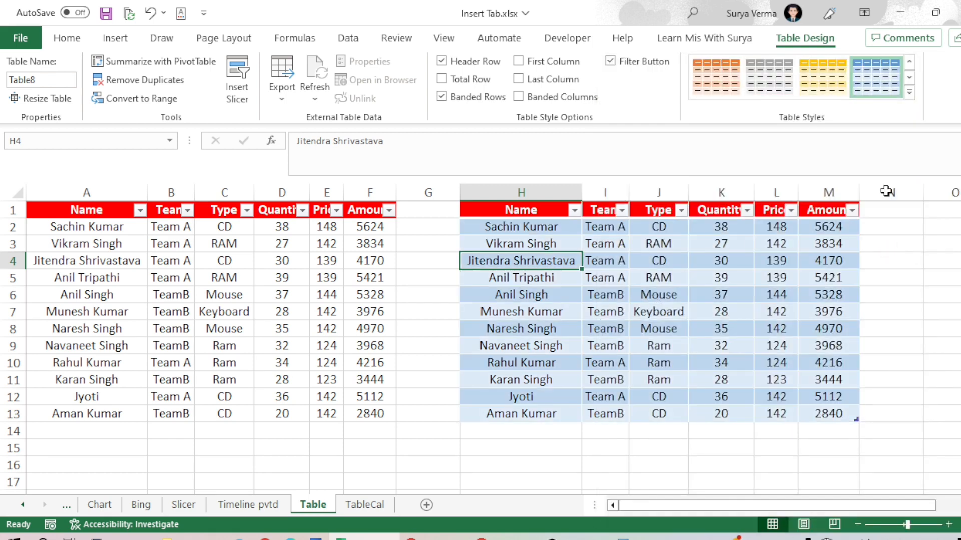
Examine the alternating row shading of the styled table, from its first data rows down to the last Amount cell
left_click(528, 229)
left_click(538, 249)
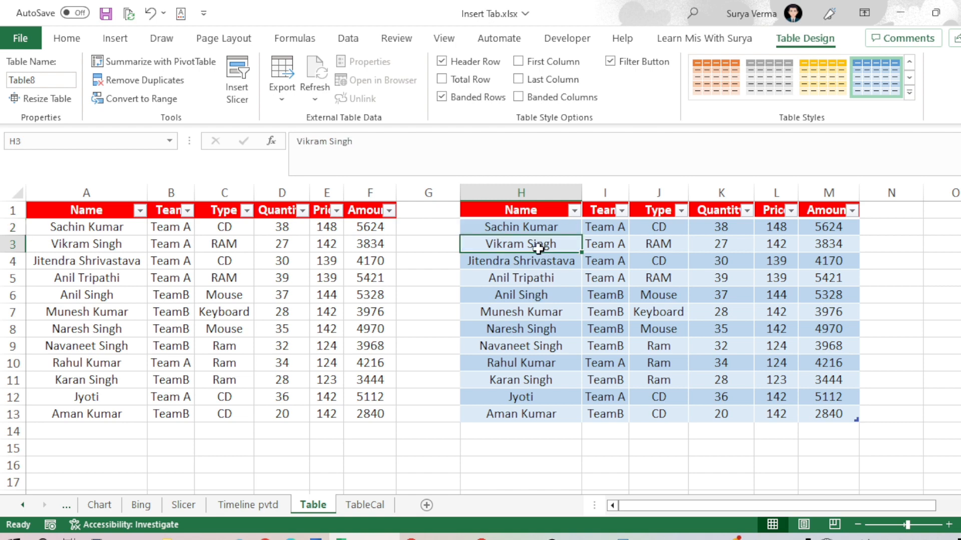
left_click(546, 230)
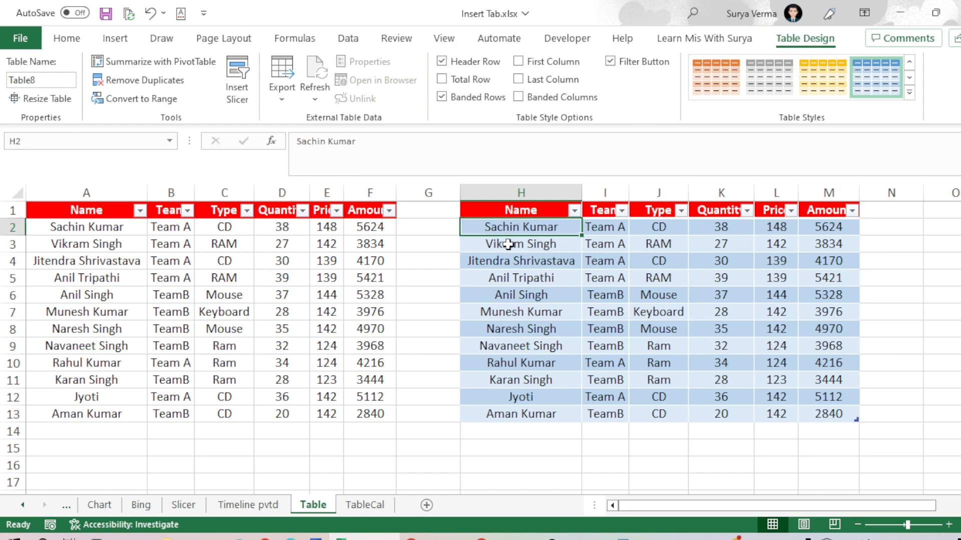
left_click_drag(516, 244, 797, 245)
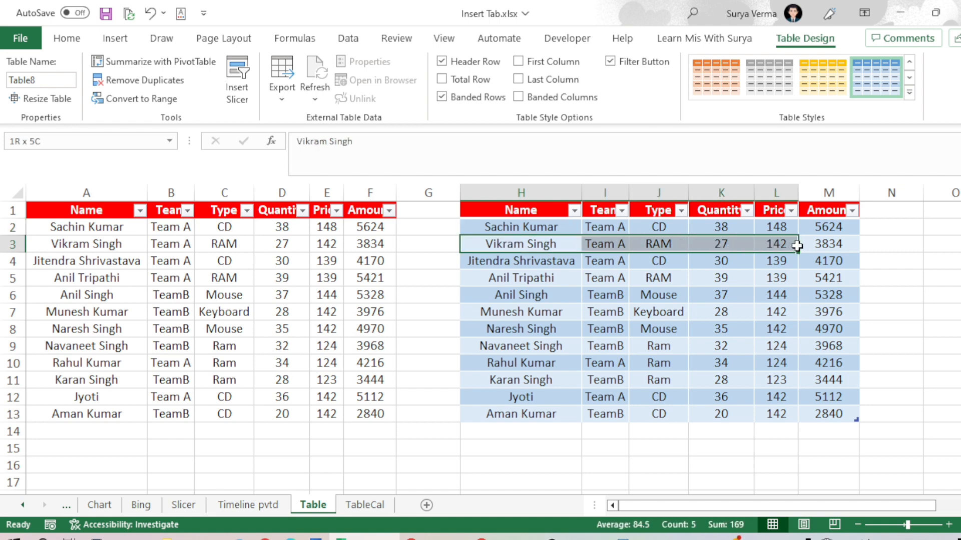
left_click(833, 243)
key("ctrl+Down")
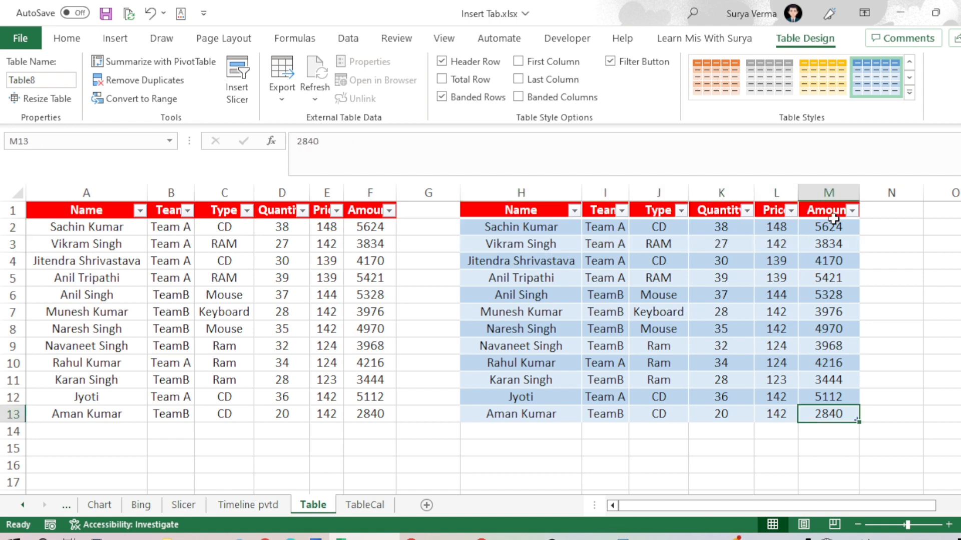
Go through the table's header cells from Amount back to Name and hide the table's filter buttons
key("Up")
key("ctrl+Up")
key("Left")
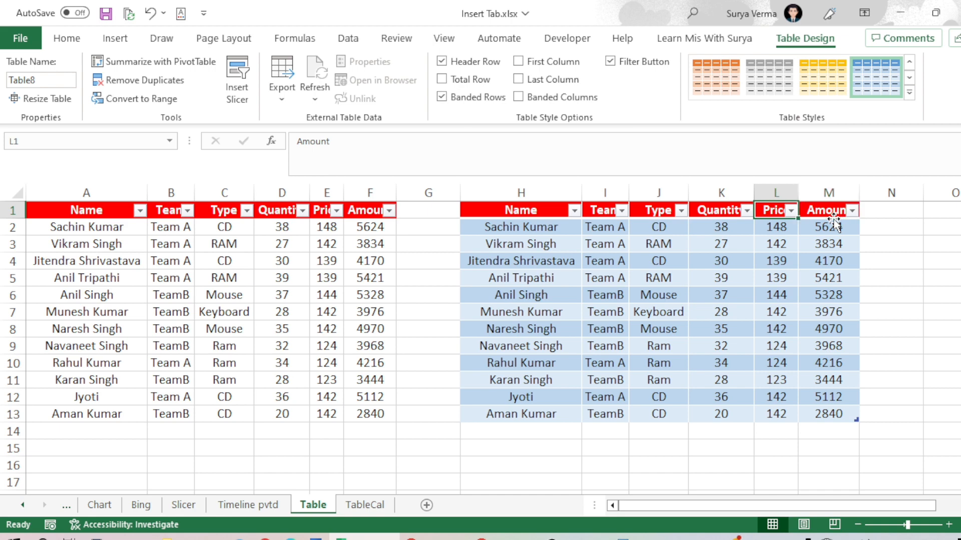
key("Left")
key("Left")
key("Left")
key("Left")
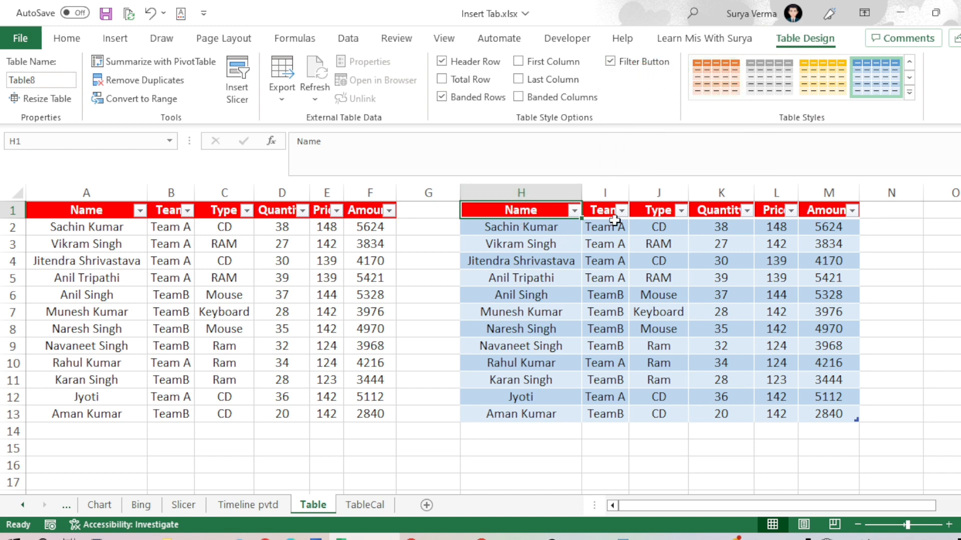
left_click(607, 62)
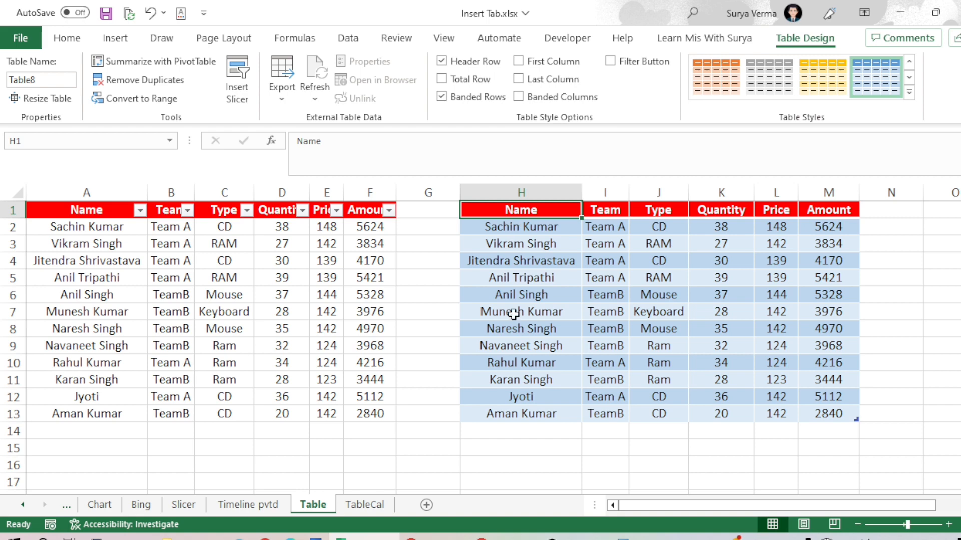
Try the First Column and Last Column formatting on the table, and turn both options off again
left_click(514, 61)
left_click(529, 258)
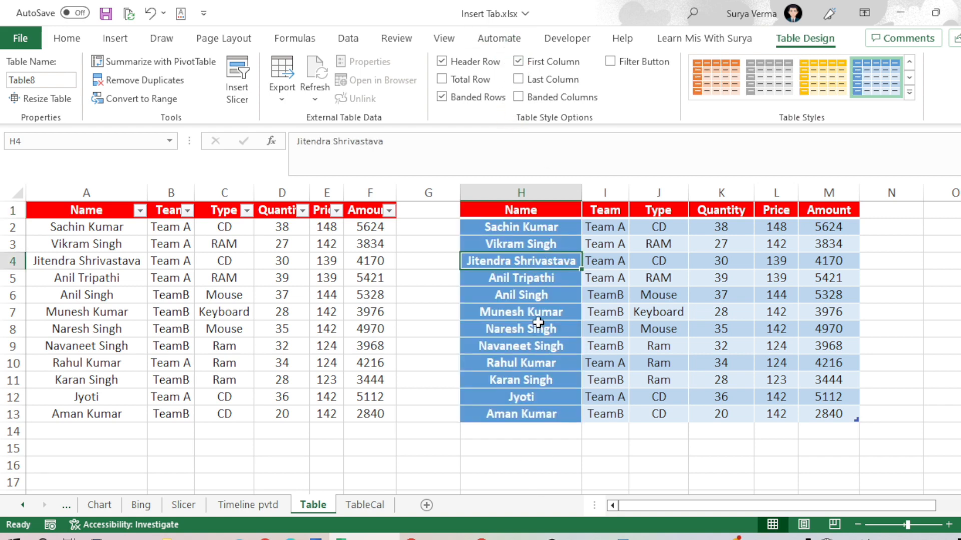
left_click(526, 83)
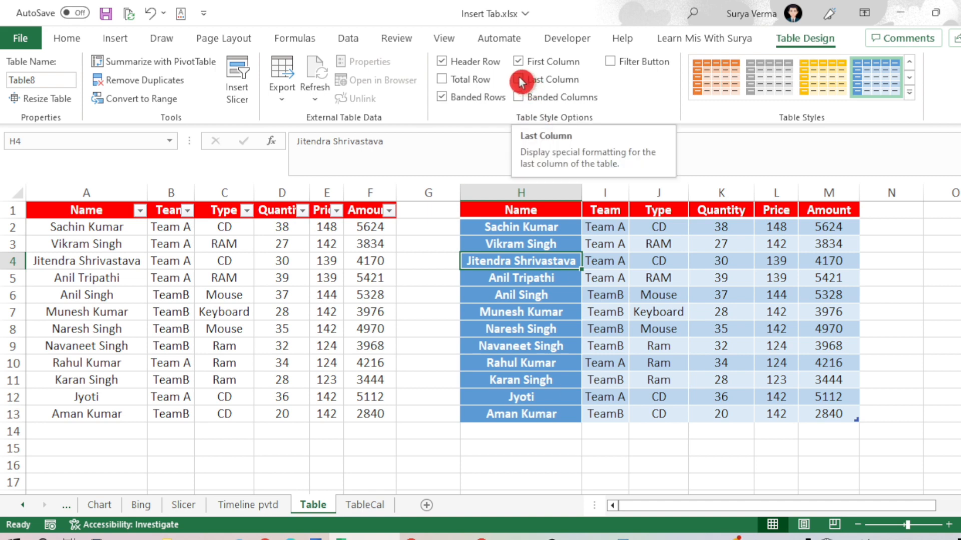
left_click(520, 79)
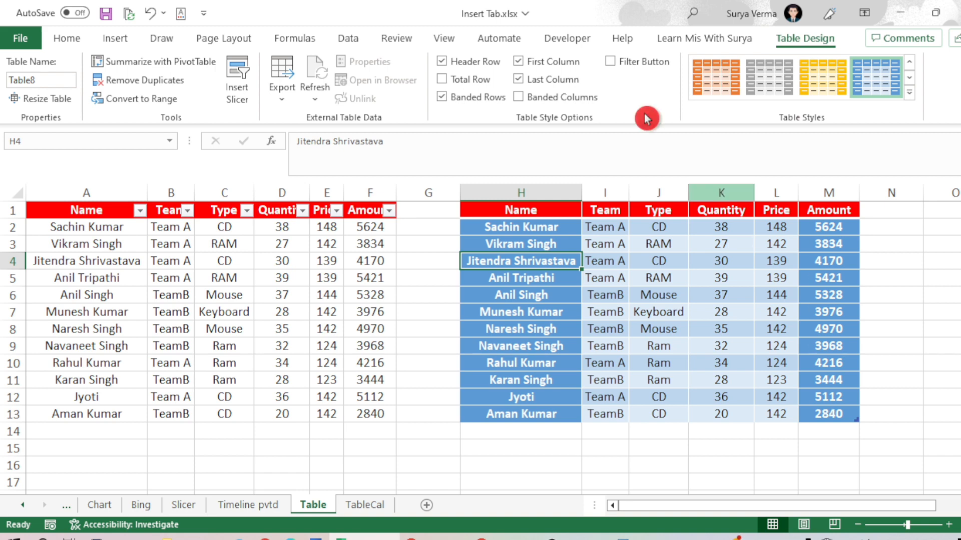
left_click(520, 79)
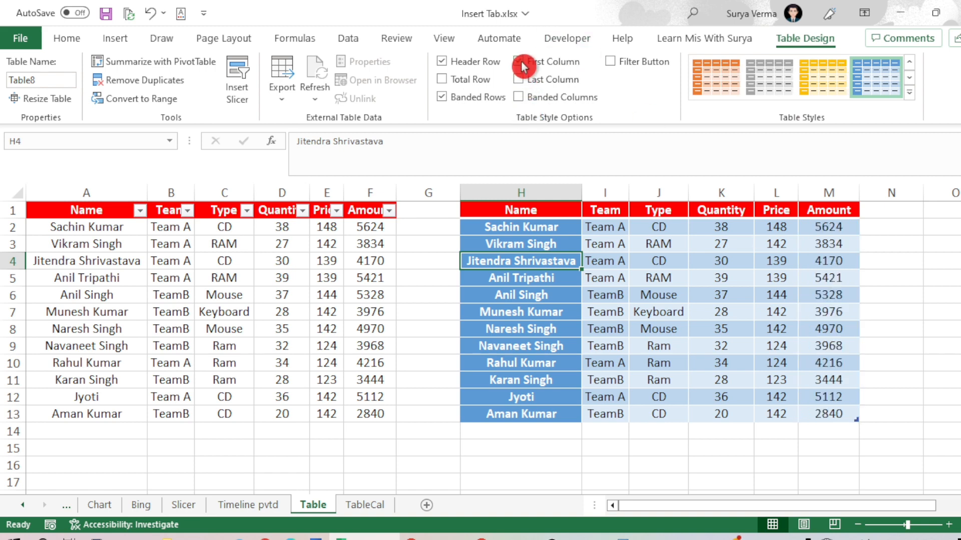
left_click(519, 61)
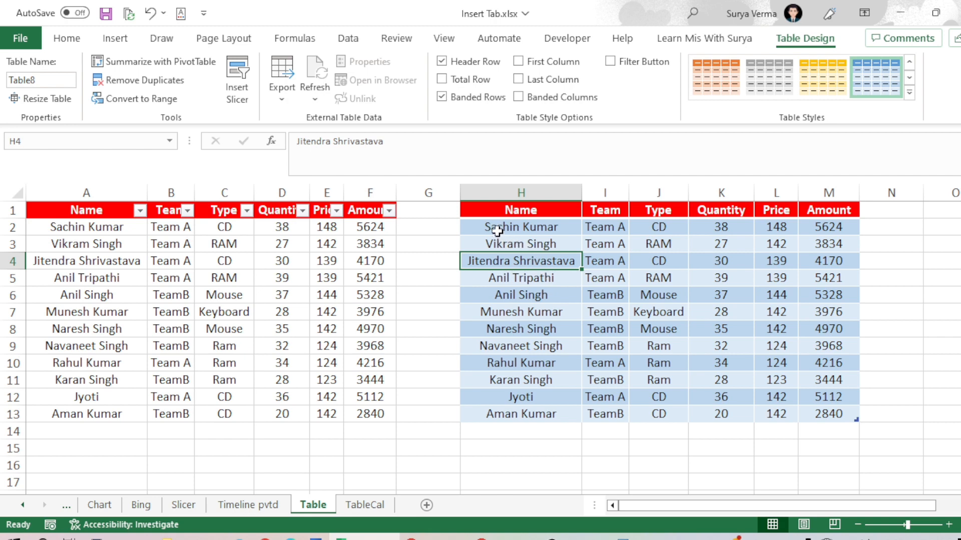
Examine the shading of the table's first two data rows and turn off Banded Rows
left_click_drag(497, 230, 822, 227)
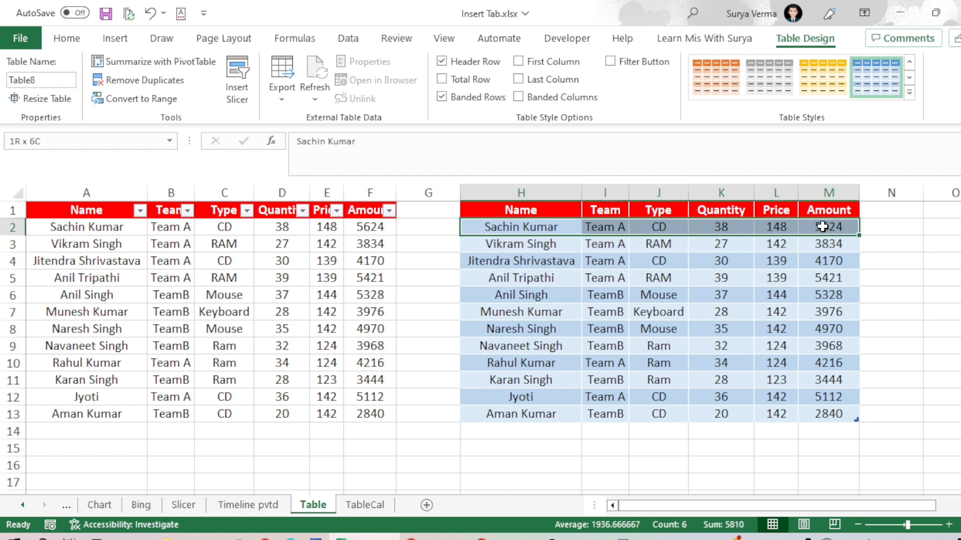
left_click(576, 226)
left_click(534, 245)
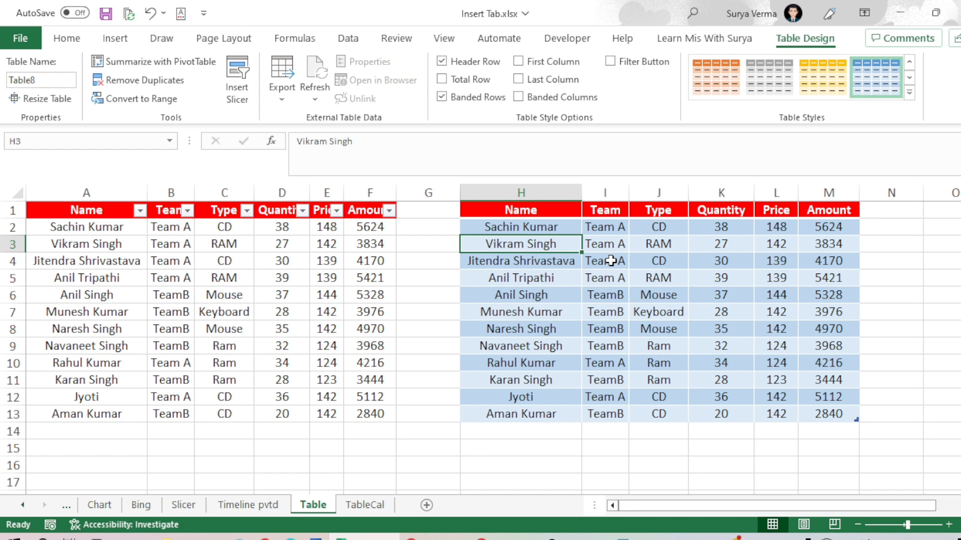
left_click(441, 97)
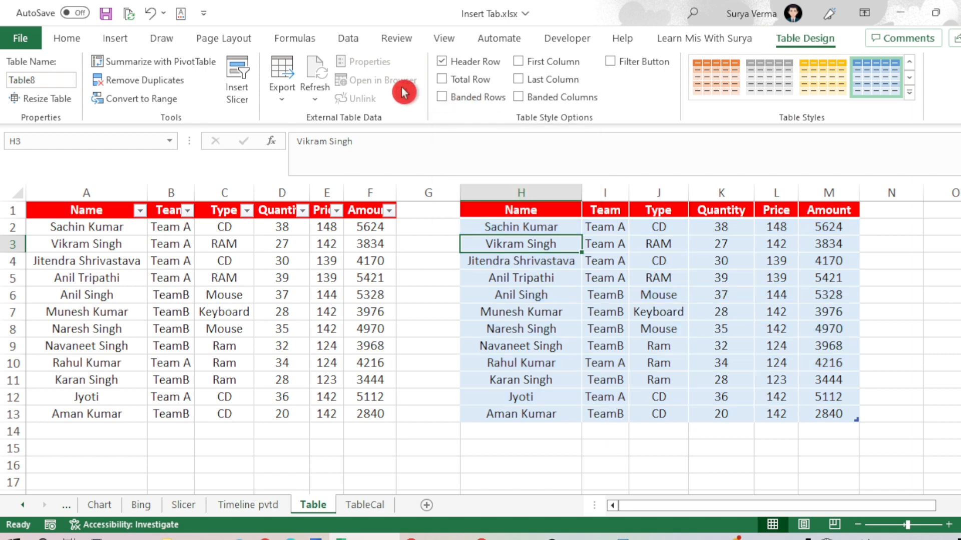
left_click(665, 292)
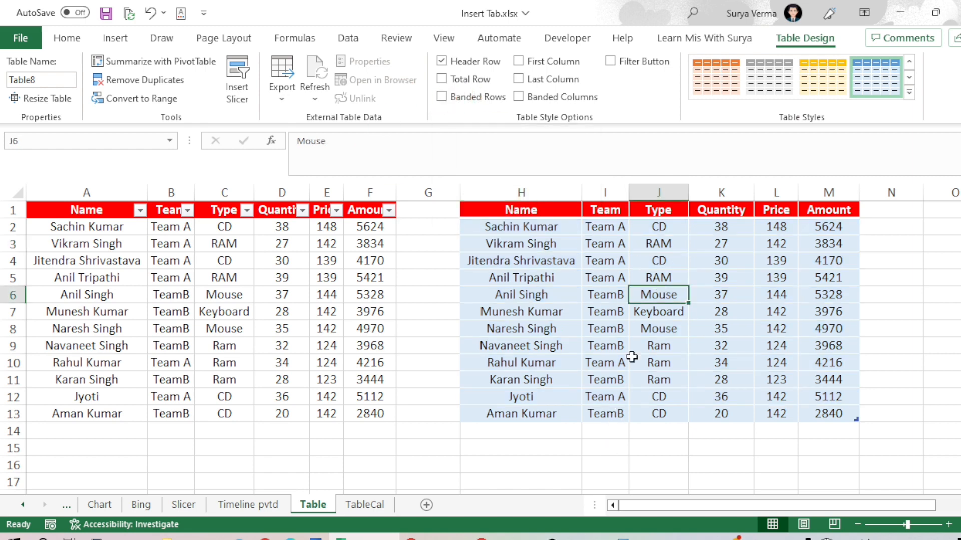
Turn on Banded Columns for the table and compare the shading of the Name and Team columns
left_click(519, 97)
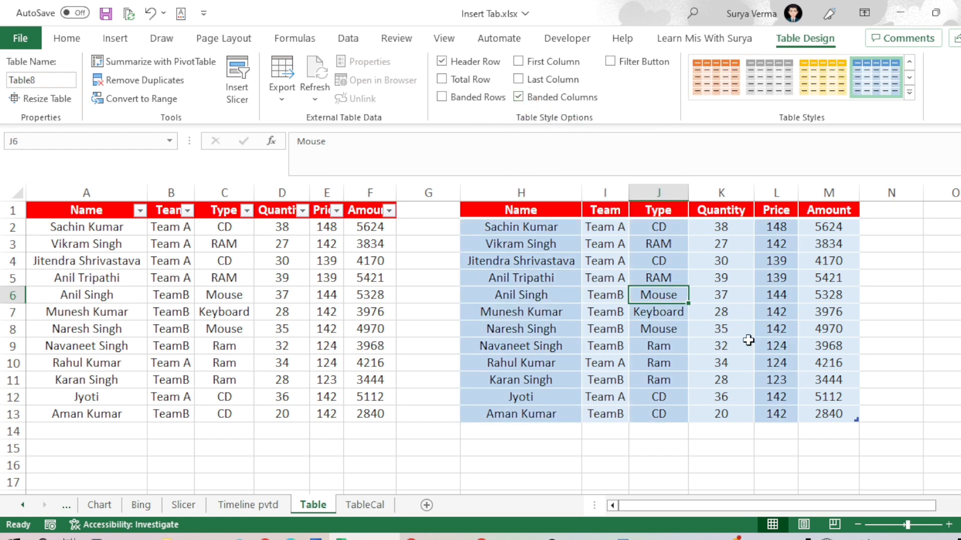
left_click(561, 277)
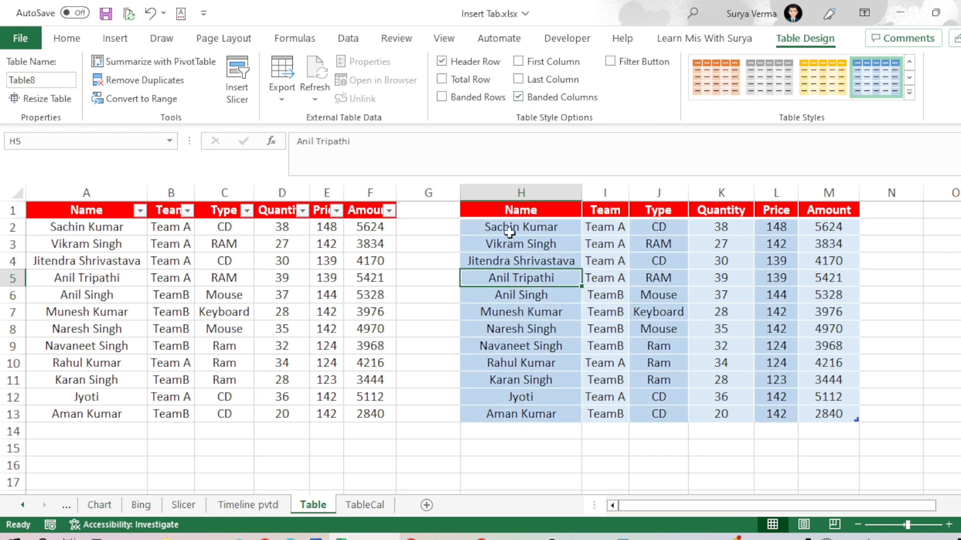
left_click_drag(509, 231, 521, 412)
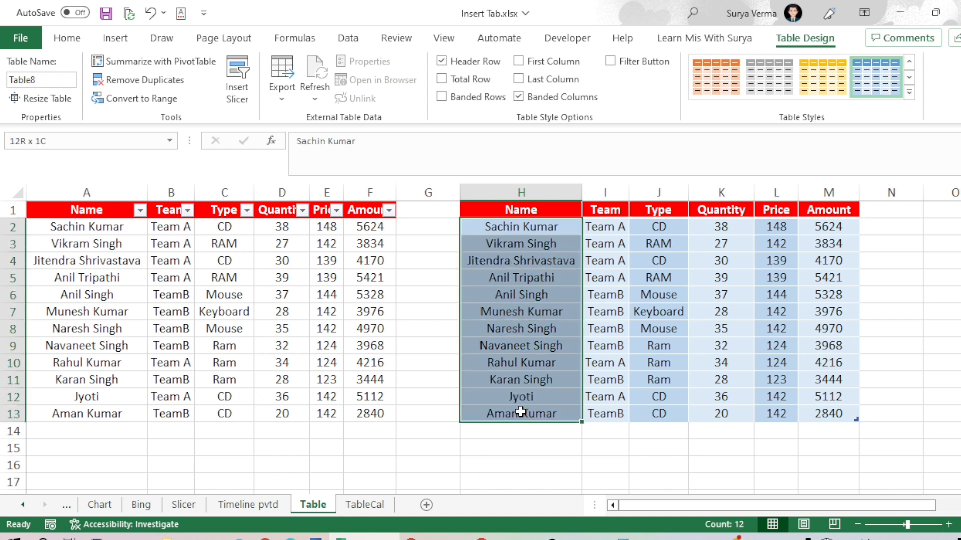
left_click(520, 411)
left_click_drag(618, 225, 619, 415)
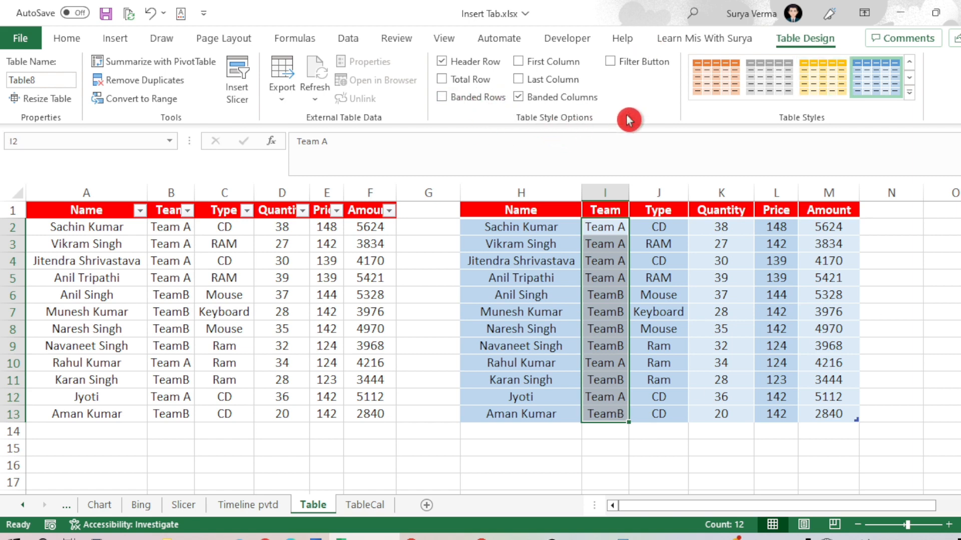
Turn Banded Rows back on and Banded Columns off for the table
left_click(441, 98)
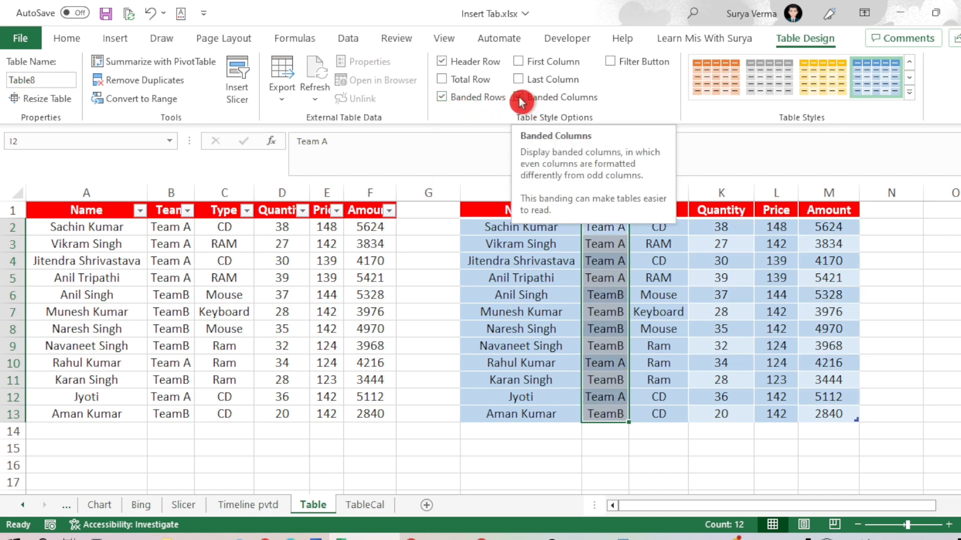
left_click(519, 97)
left_click(610, 214)
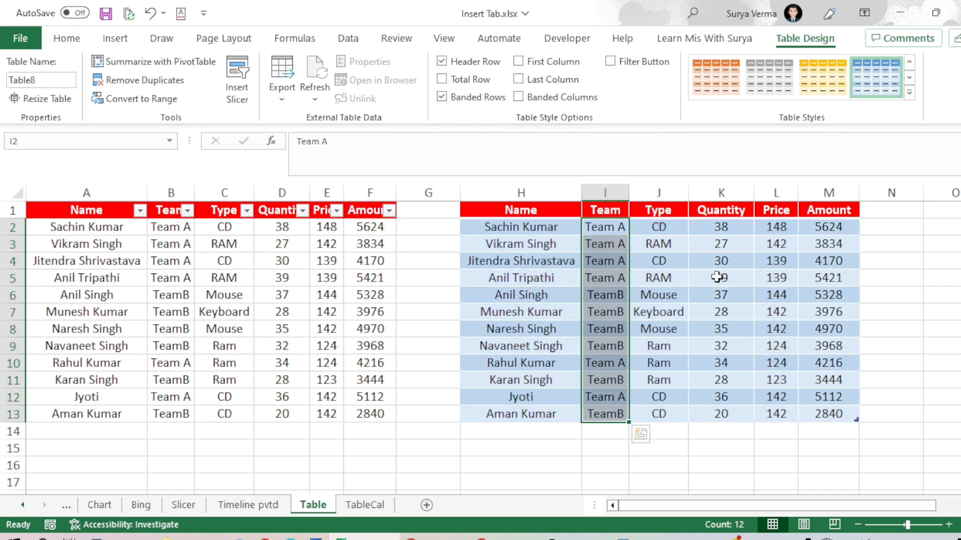
Open the export of the blue-banded table to a SharePoint list, examine its address, name and description fields, and close it
left_click(698, 294)
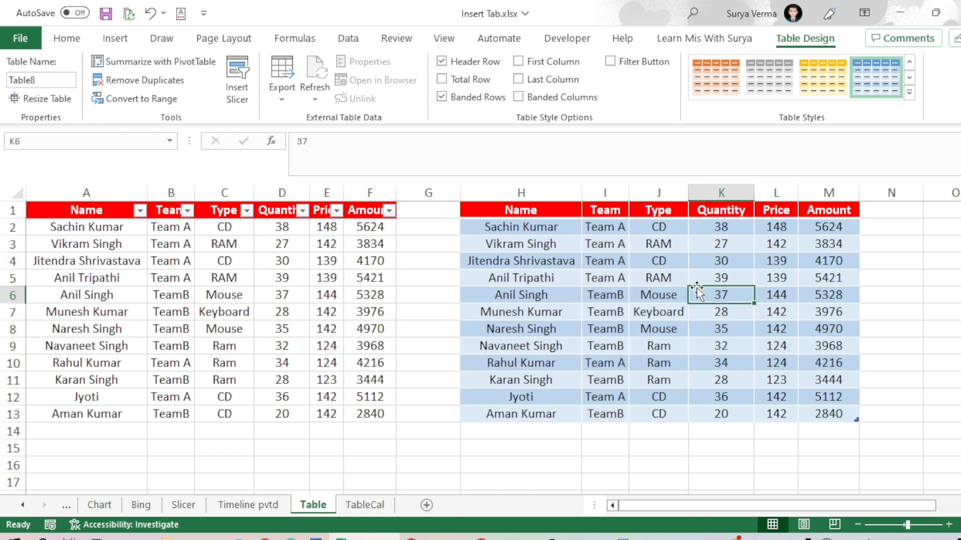
left_click(282, 91)
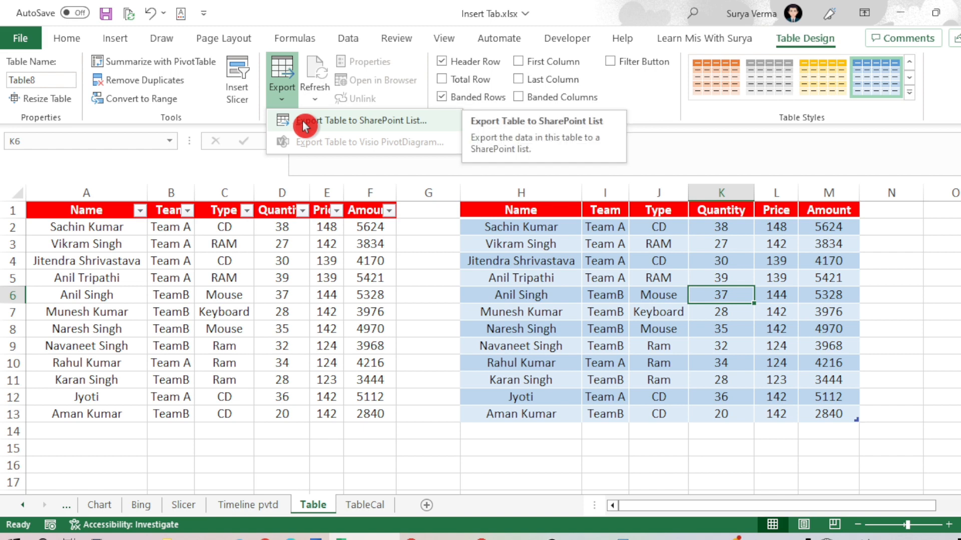
left_click(303, 120)
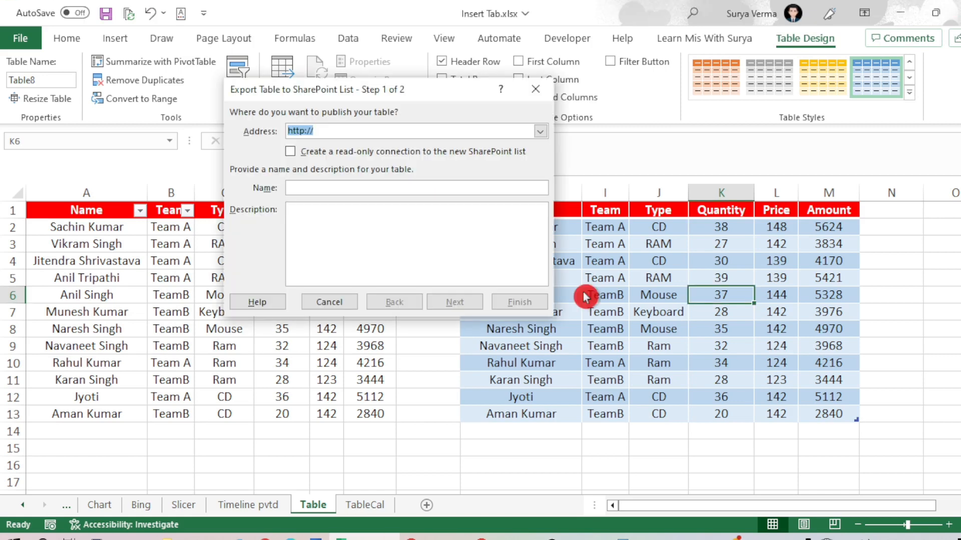
left_click(341, 129)
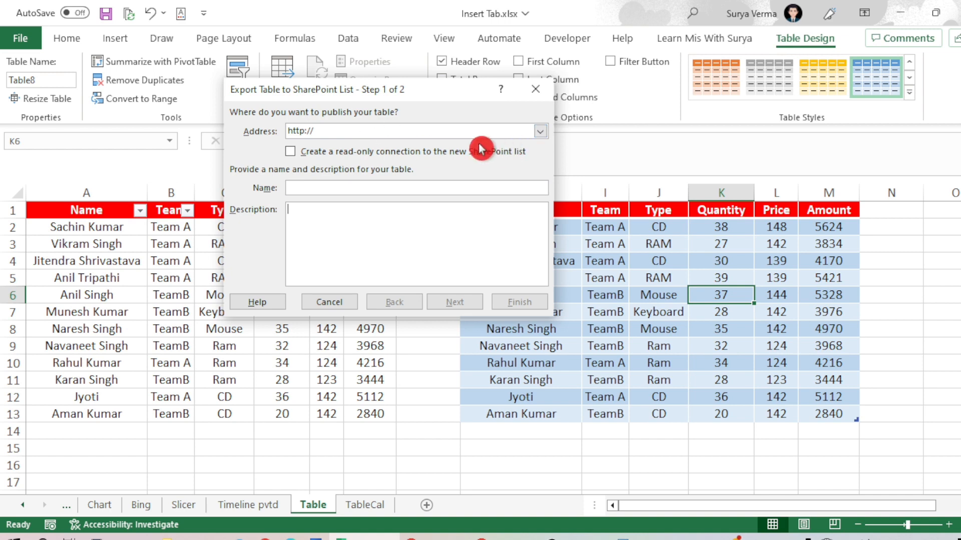
left_click(536, 88)
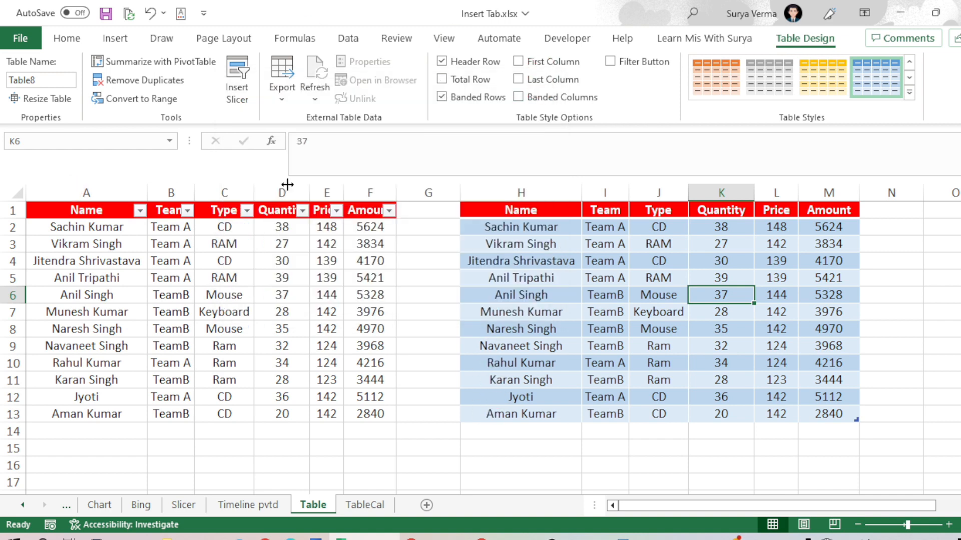
Remove the filter from the header row of the plain data range
left_click(549, 212)
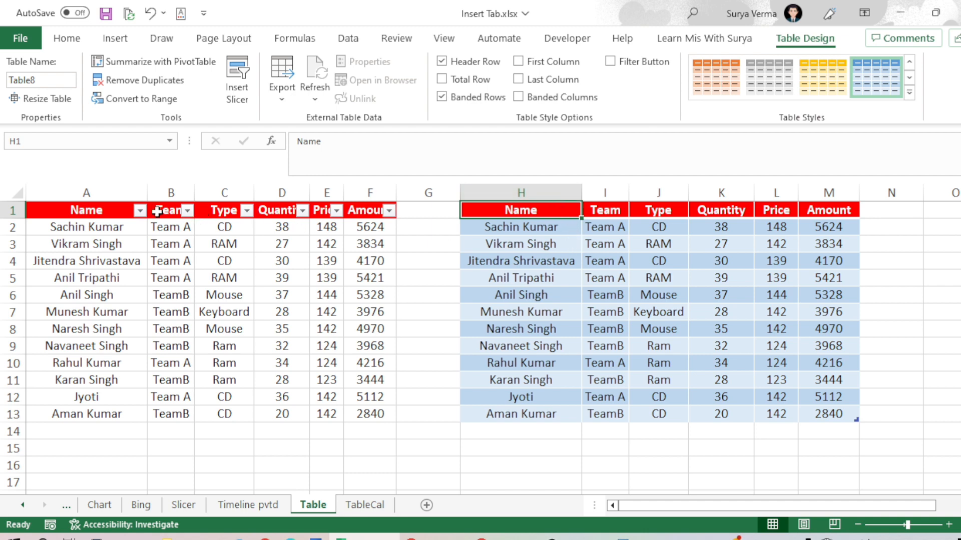
left_click(104, 214)
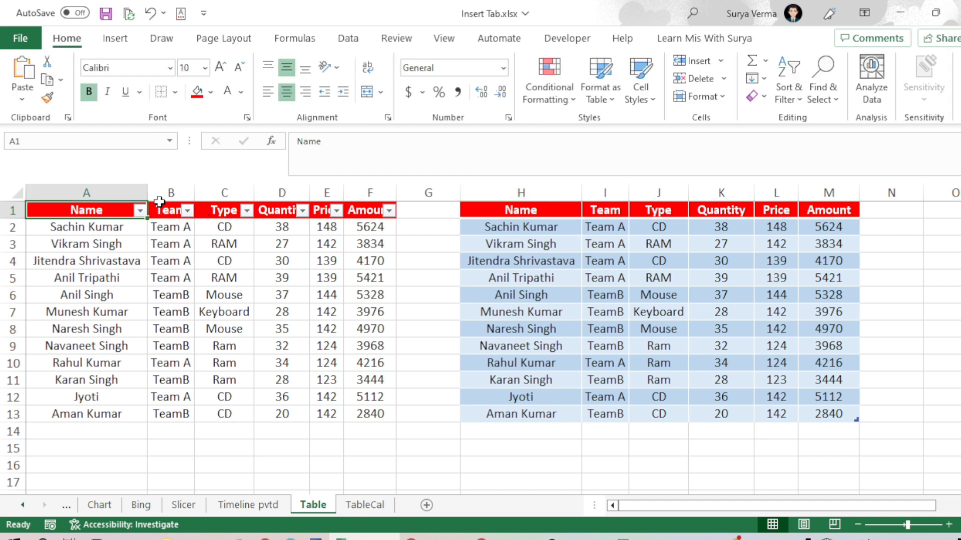
key("ctrl+shift+l")
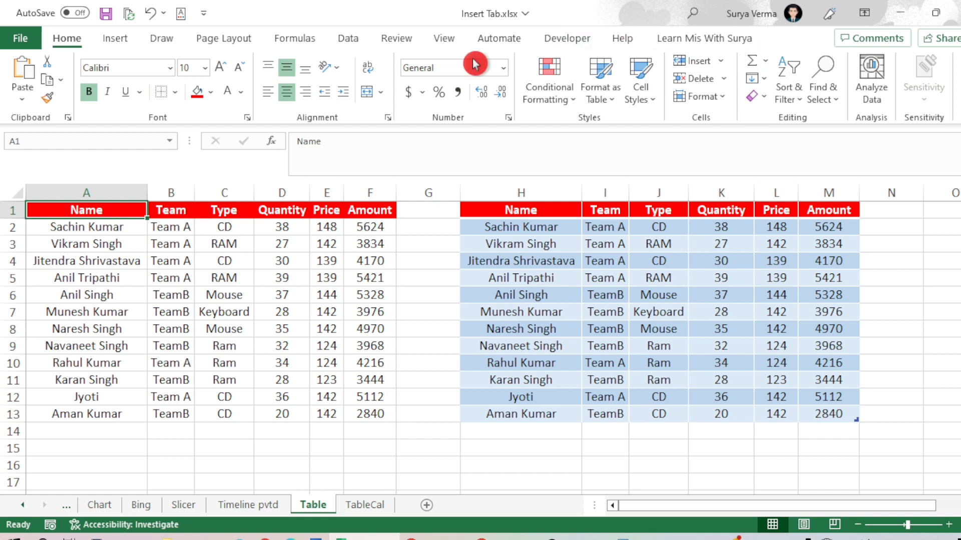
Try to insert a slicer for the plain data range
left_click(115, 40)
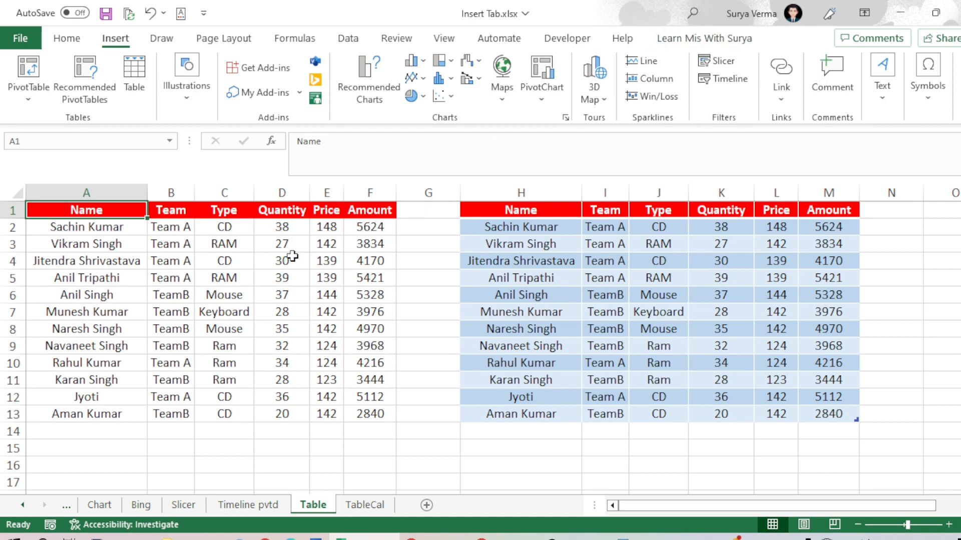
left_click(718, 61)
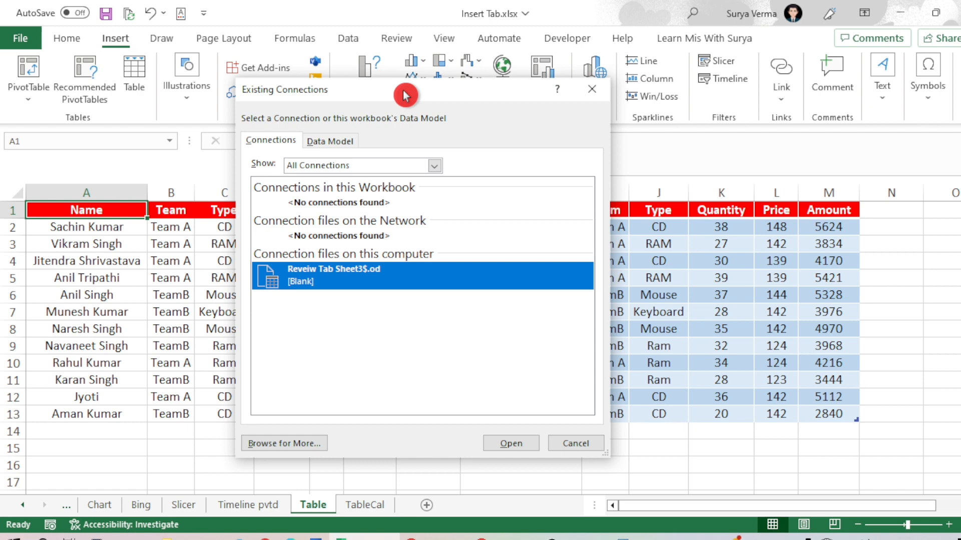
left_click_drag(428, 91, 378, 87)
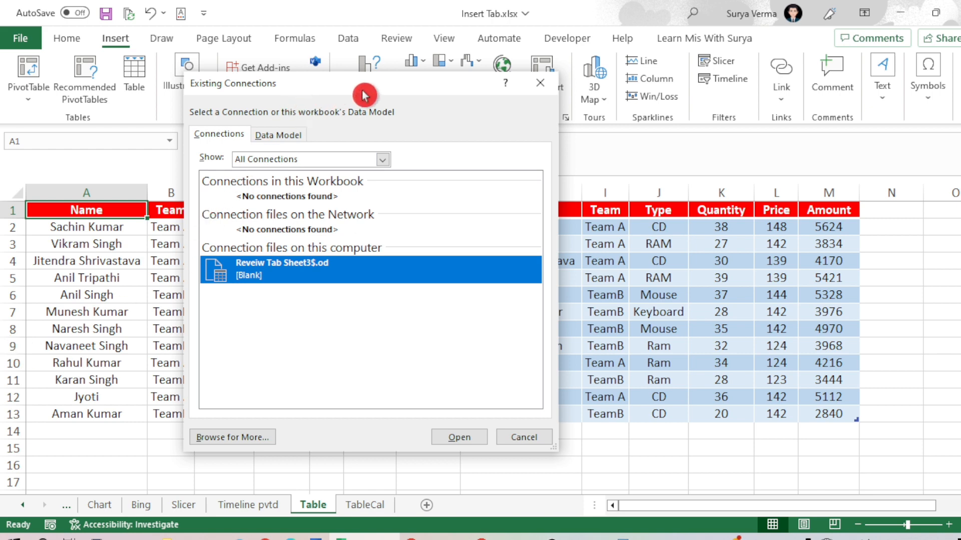
left_click(528, 436)
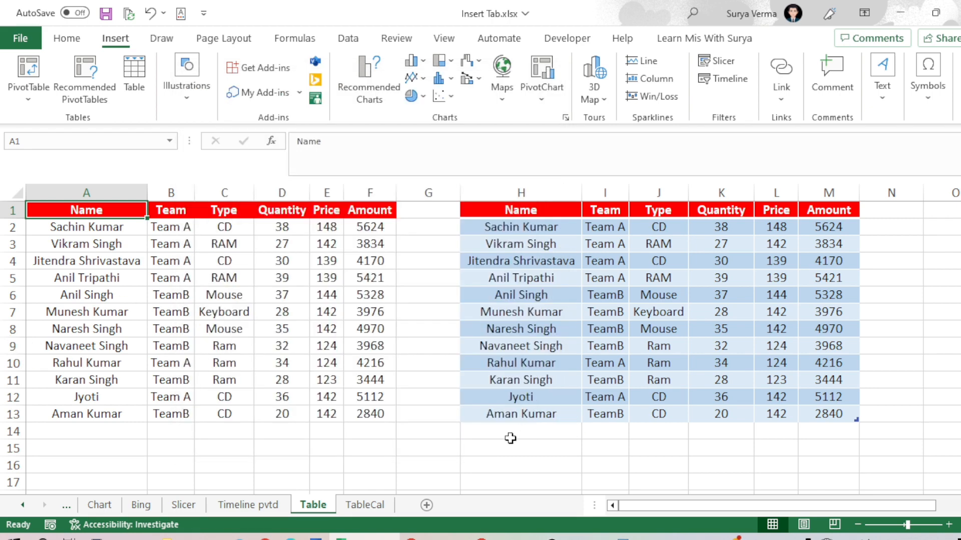
Insert slicers for the Team and Type columns of the blue-banded table
left_click(567, 262)
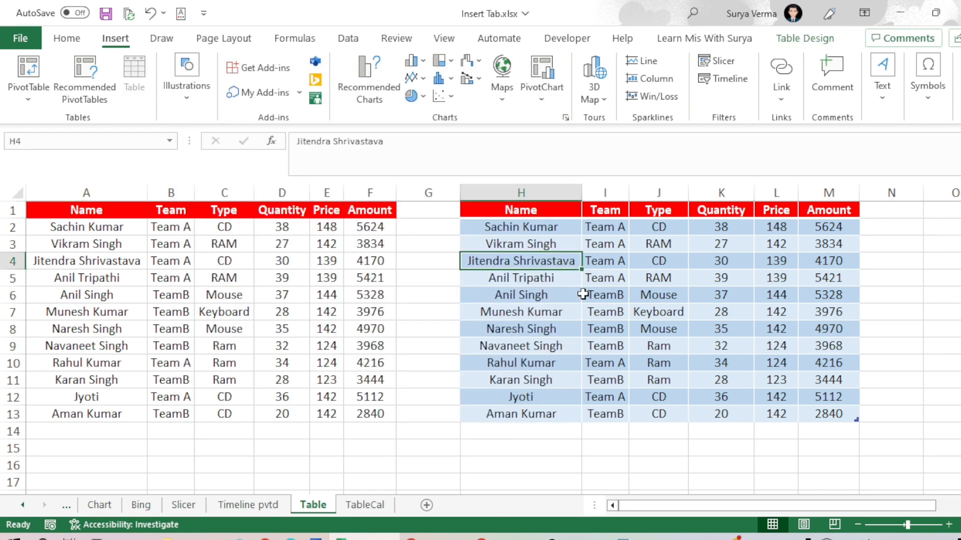
left_click(803, 42)
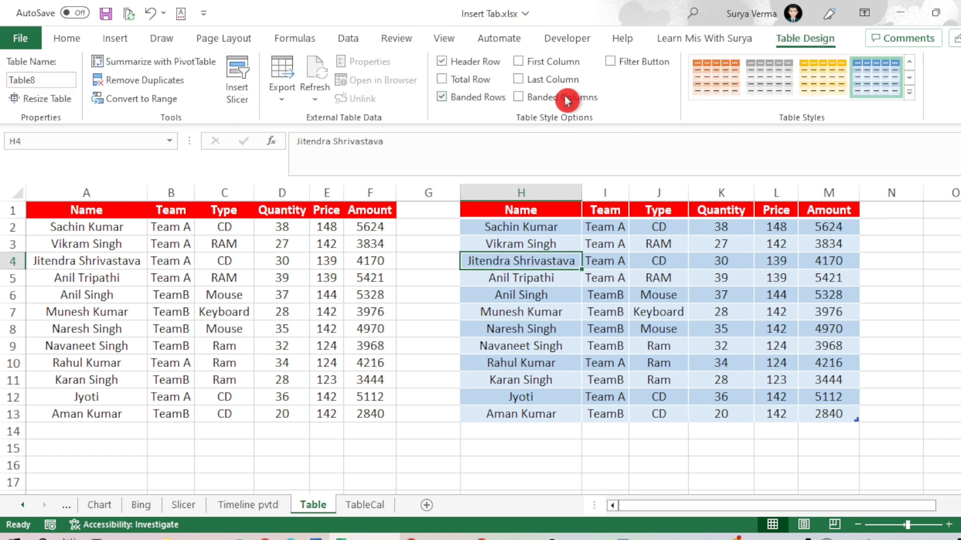
left_click(115, 40)
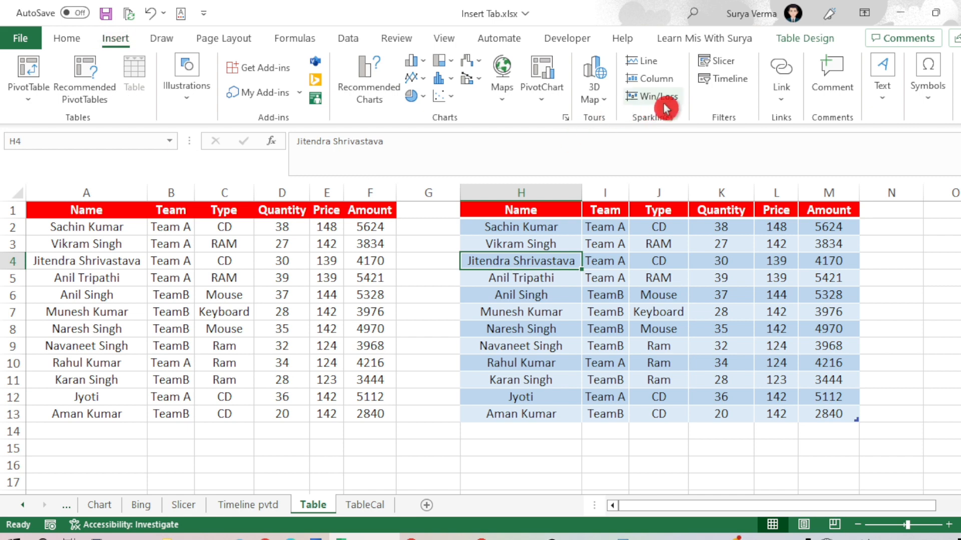
left_click(722, 63)
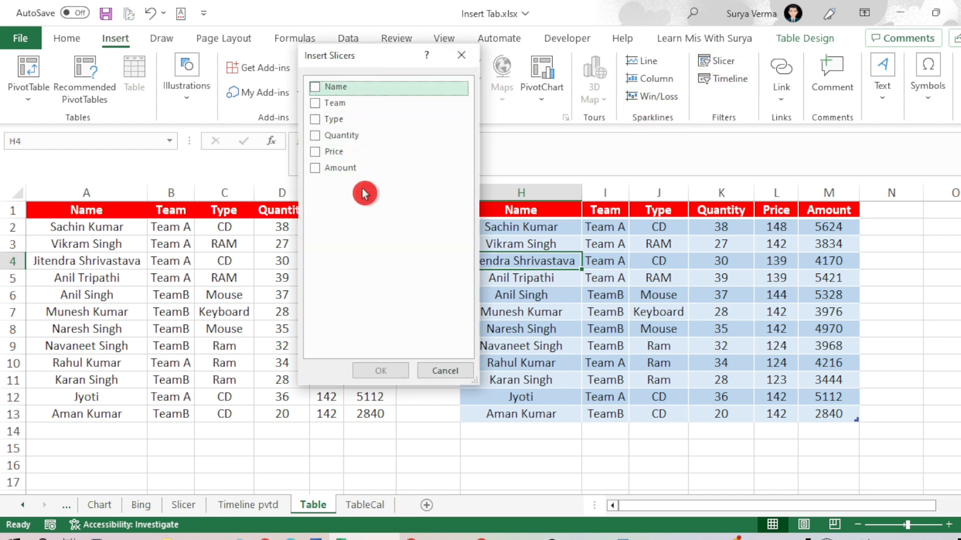
left_click(369, 58)
left_click(316, 103)
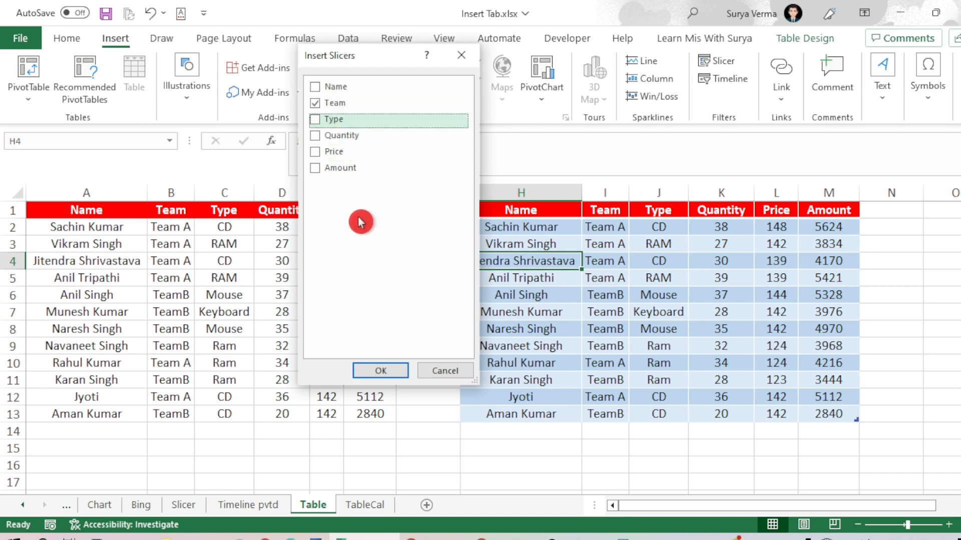
left_click(319, 120)
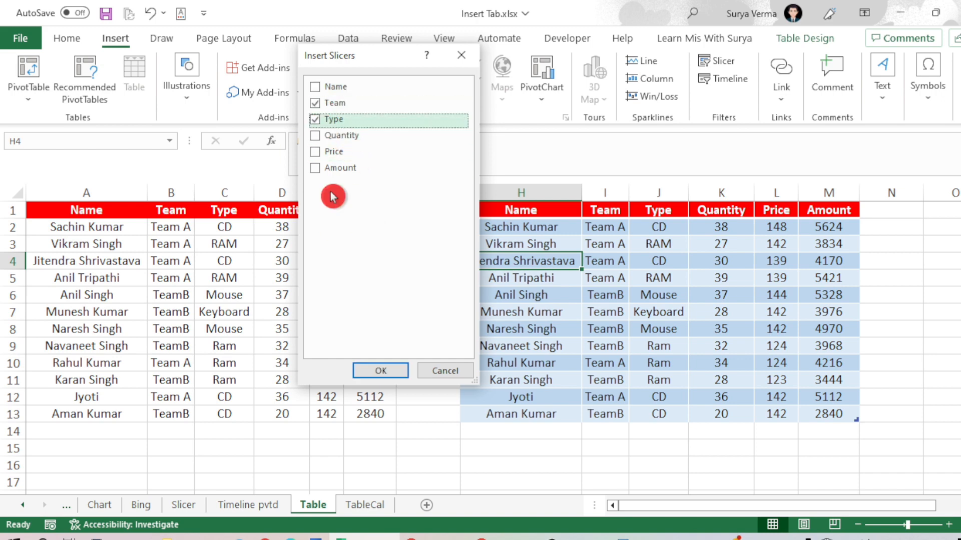
left_click(392, 372)
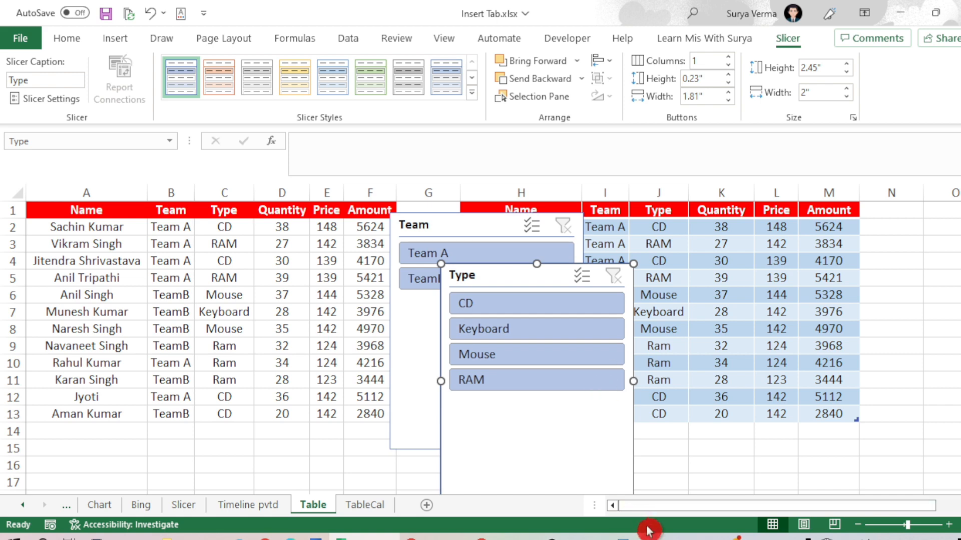
Place the Type slicer beside the table, shorten it to fit its four buttons, and put the Team slicer beneath it
left_click_drag(665, 506, 853, 502)
left_click(953, 506)
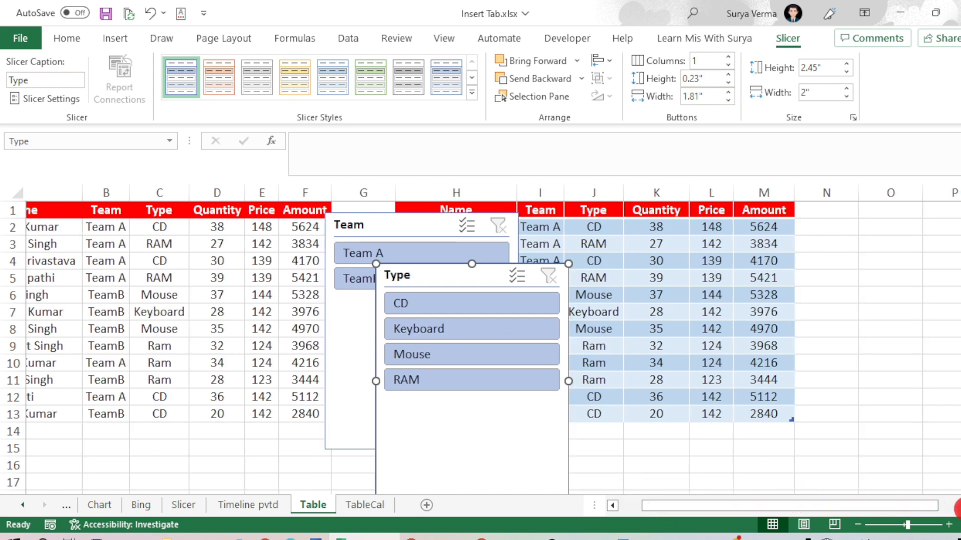
left_click(953, 506)
left_click(953, 506)
left_click_drag(276, 276, 720, 219)
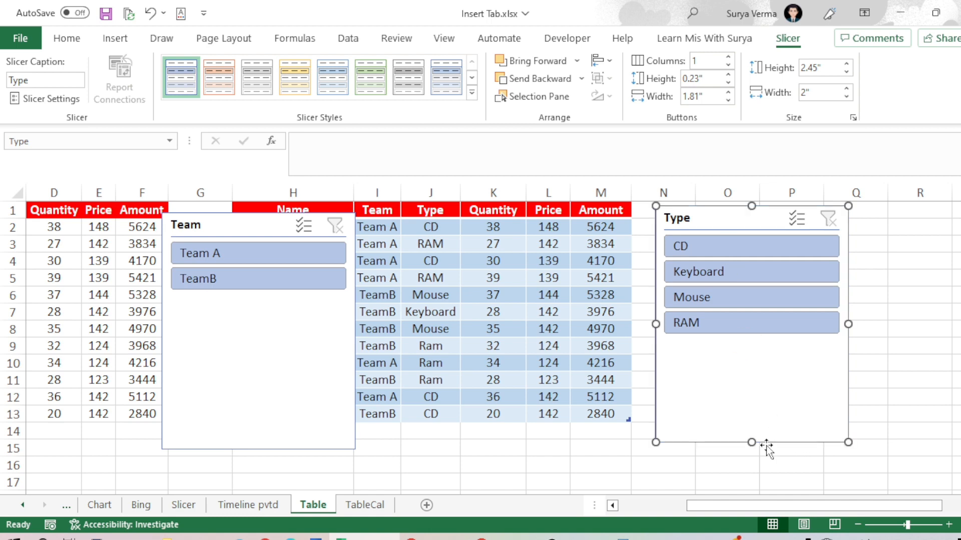
left_click_drag(751, 443, 750, 343)
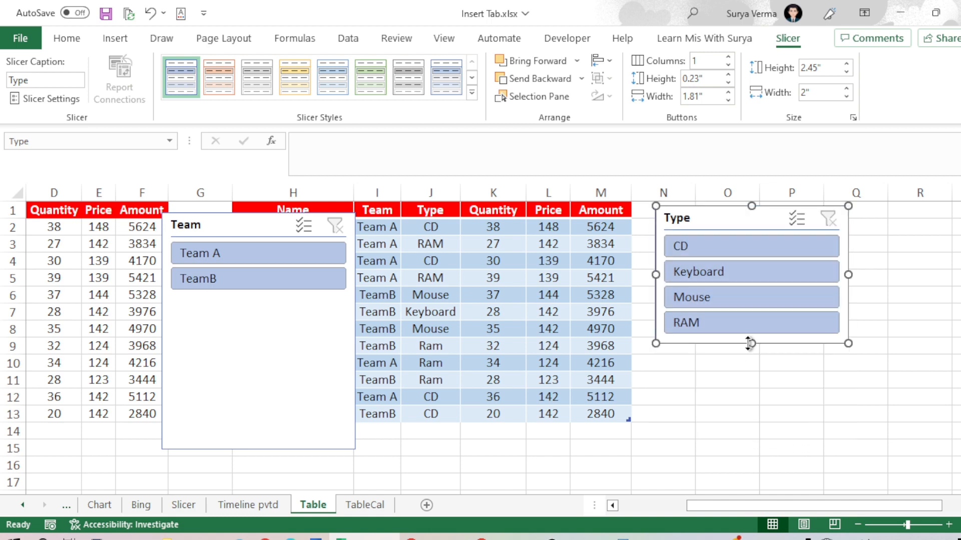
left_click_drag(242, 229, 747, 359)
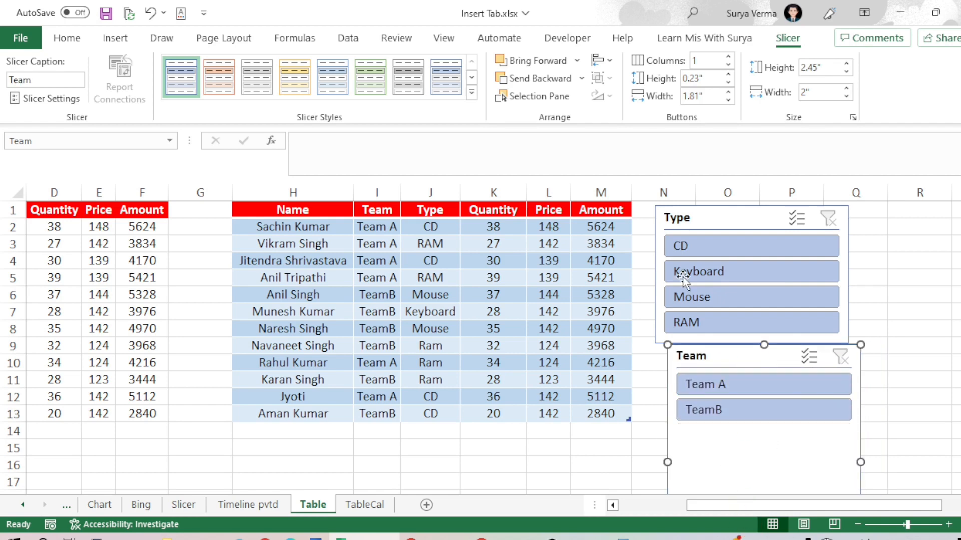
Filter the table by CD and then by Keyboard with the Type slicer, and clear the slicer's filter
left_click(718, 250)
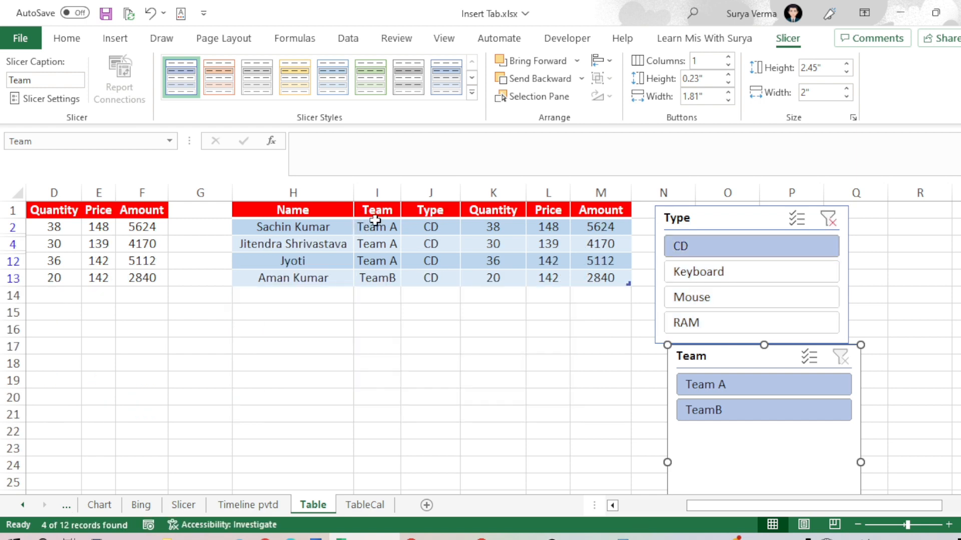
left_click_drag(306, 208, 601, 218)
left_click(441, 246)
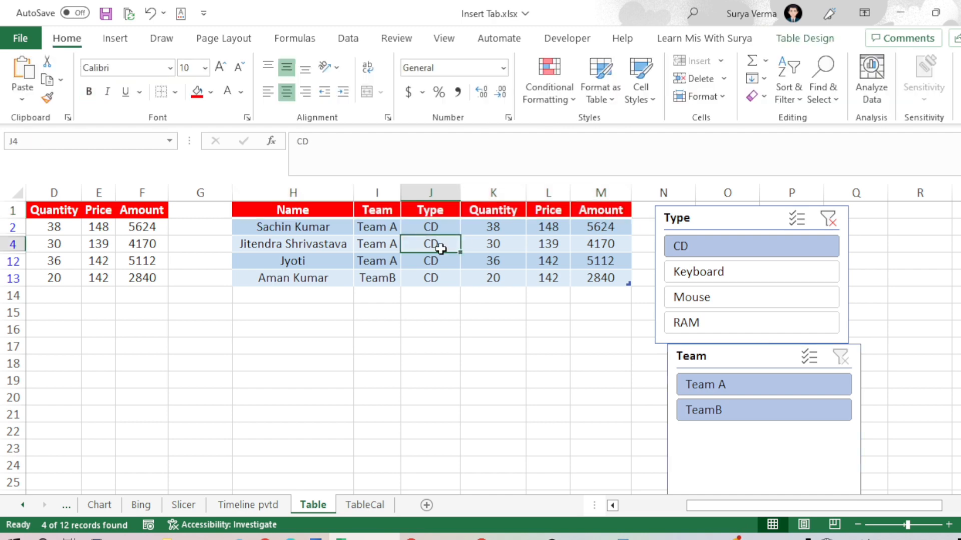
left_click(693, 274)
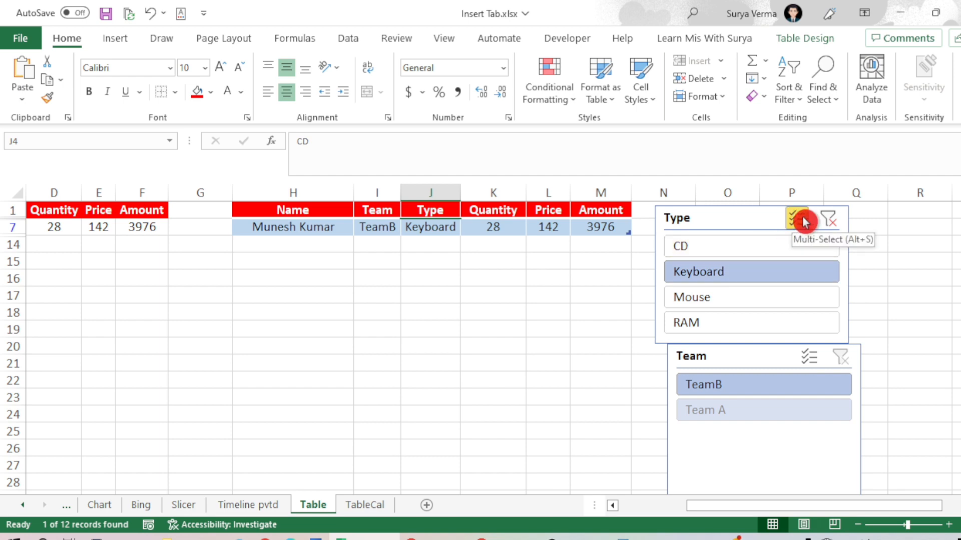
left_click(830, 222)
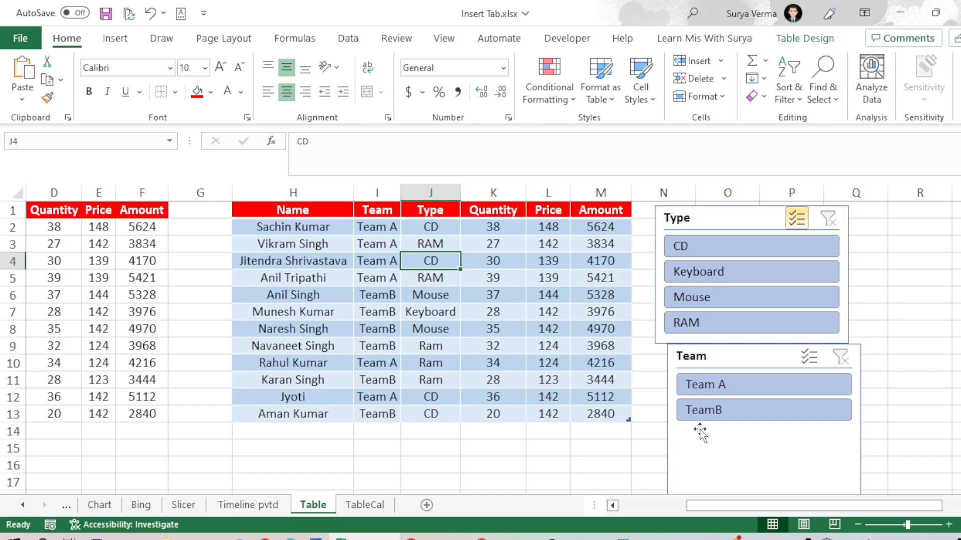
Delete the Type and Team slicers from the worksheet
left_click_drag(721, 504, 668, 514)
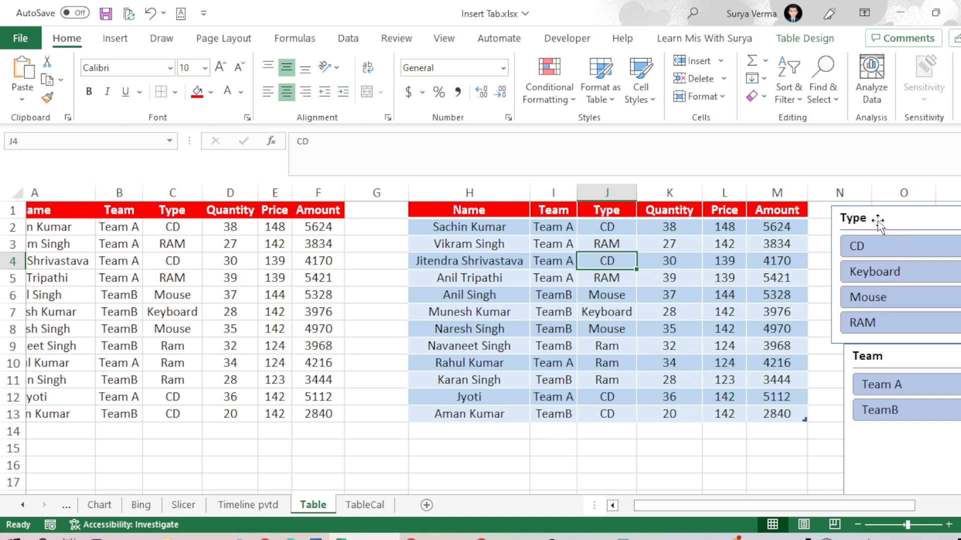
left_click_drag(878, 219, 774, 225)
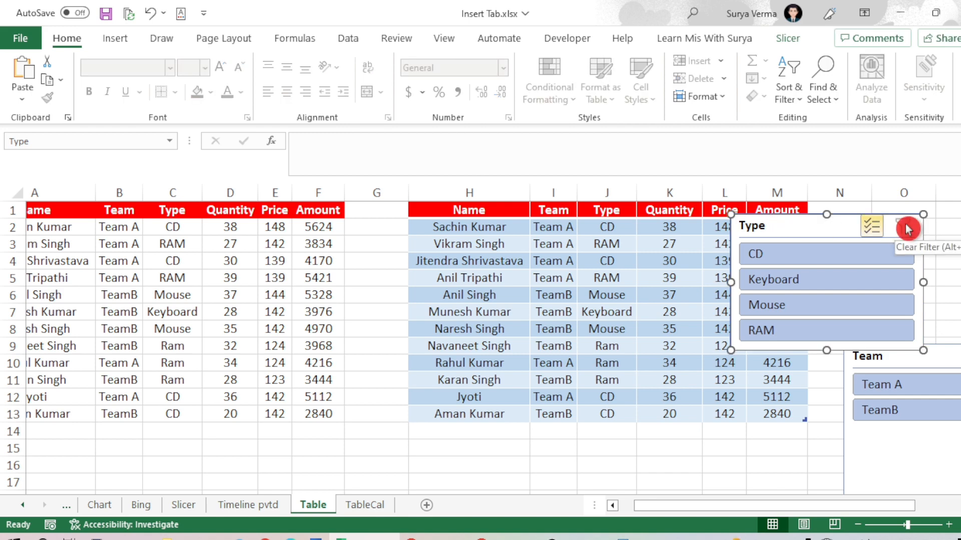
key("Delete")
left_click(895, 358)
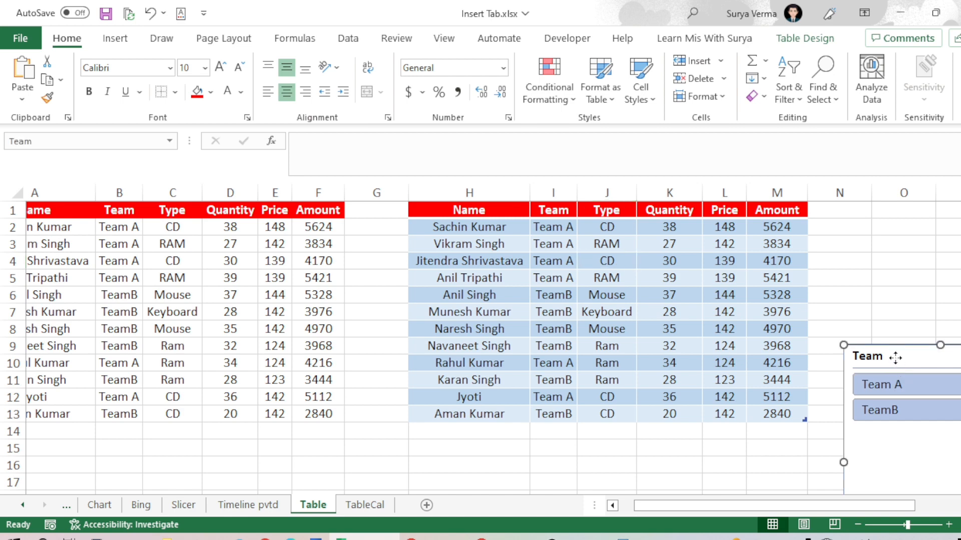
left_click_drag(895, 358, 673, 259)
key("Delete")
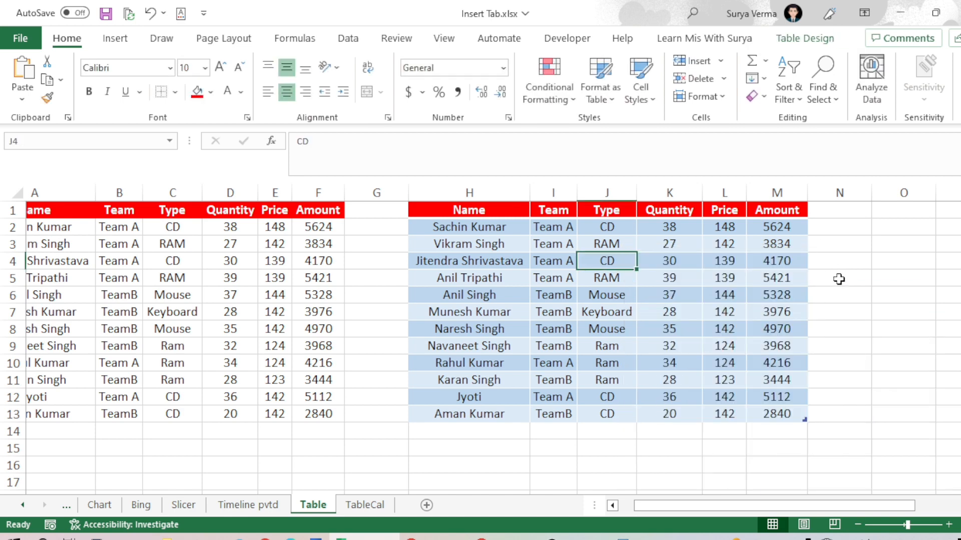
left_click(838, 279)
left_click_drag(709, 502, 675, 505)
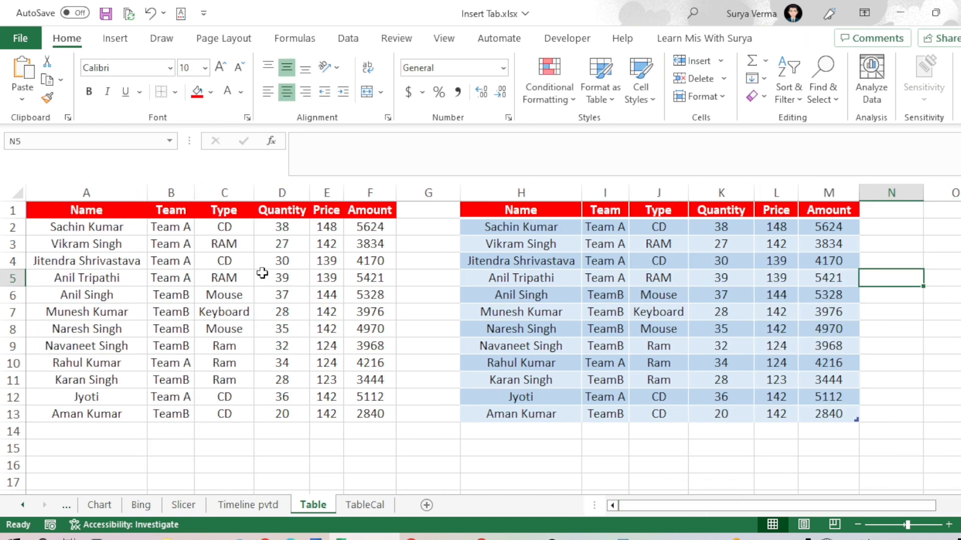
Examine the Remove Duplicates command among the blue-banded table's design tools and the worksheet's data tools
left_click(639, 244)
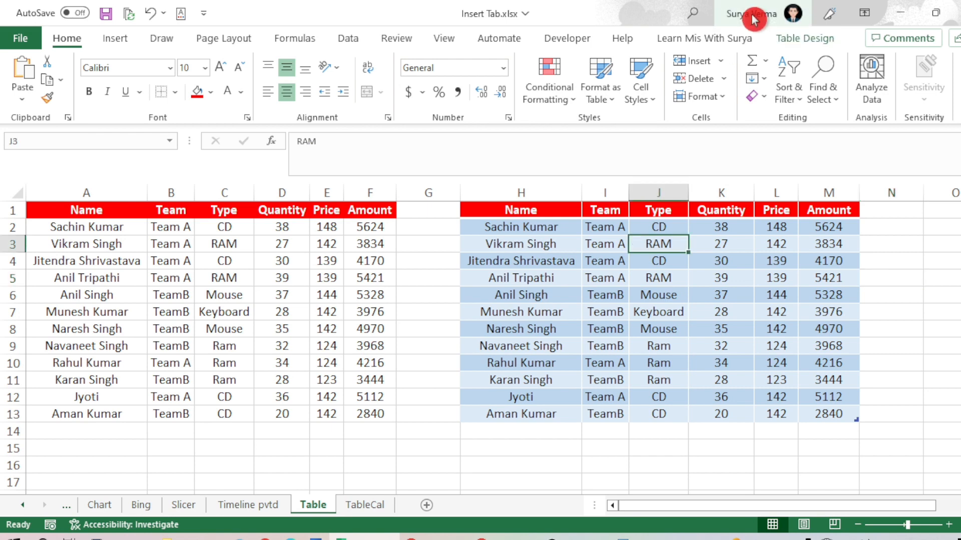
left_click(805, 39)
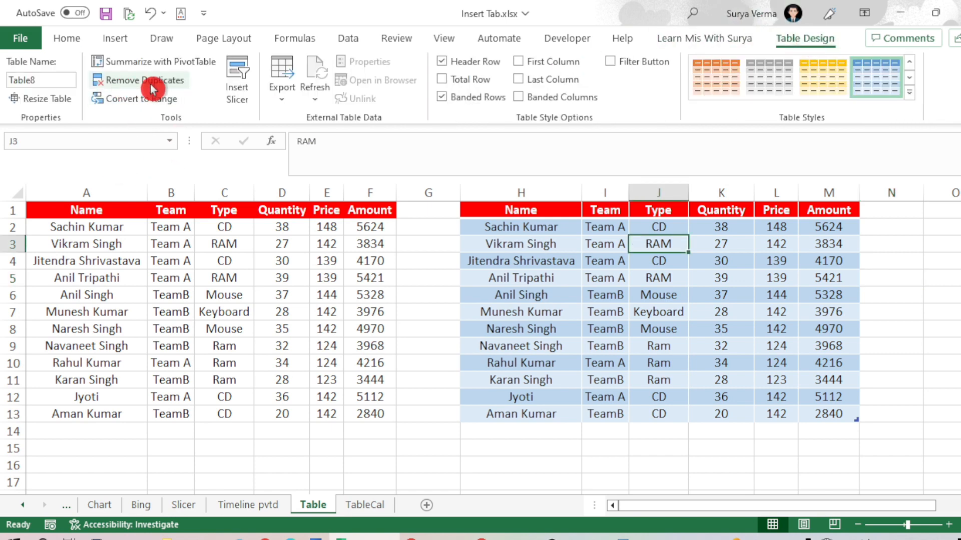
left_click(537, 396)
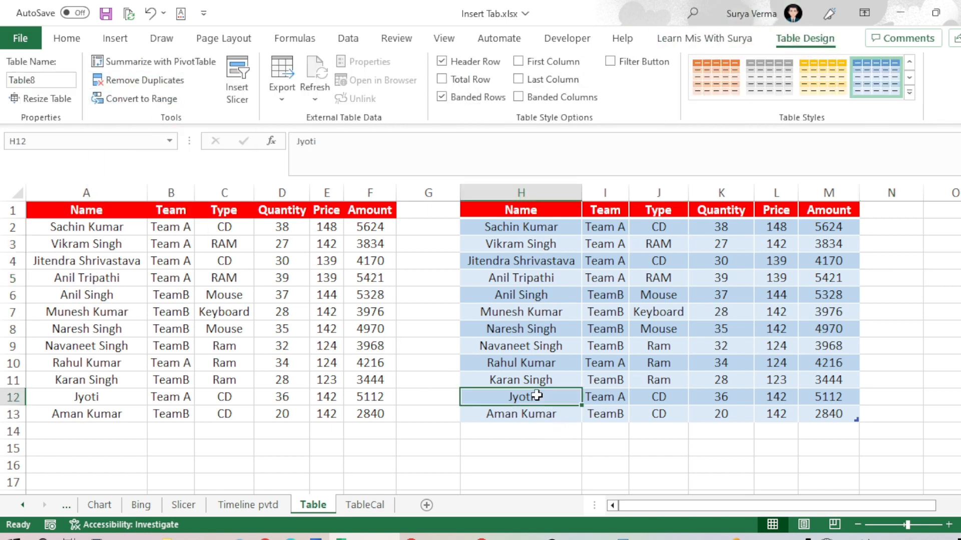
left_click(539, 350)
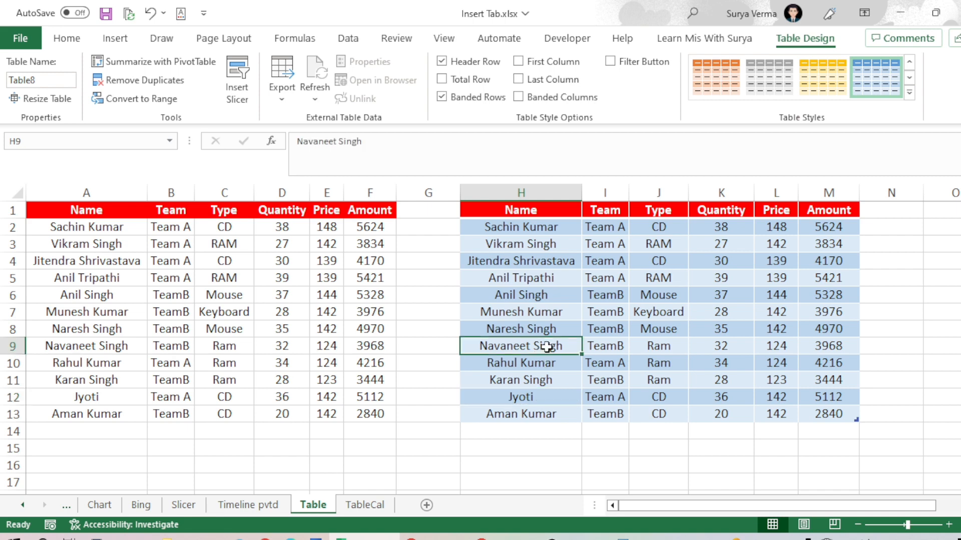
left_click(348, 39)
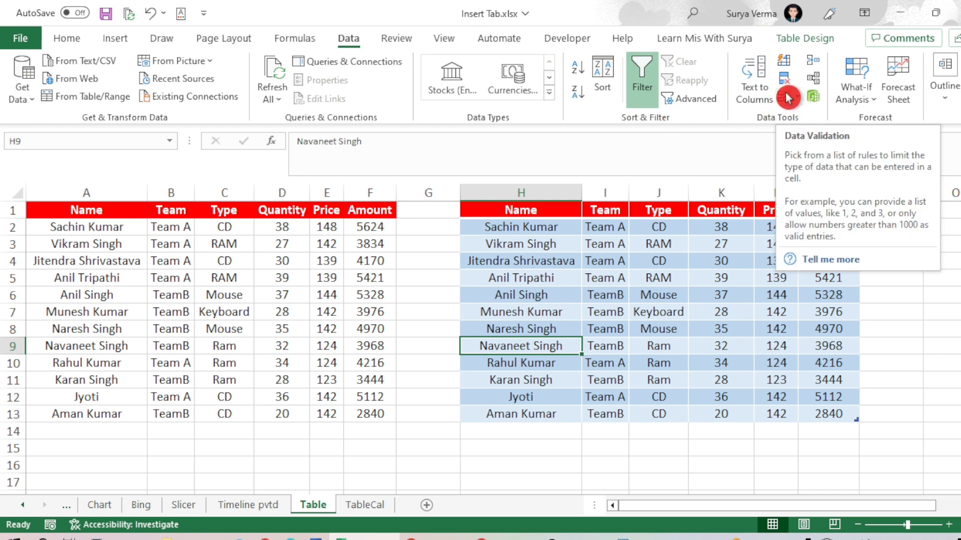
left_click(587, 277)
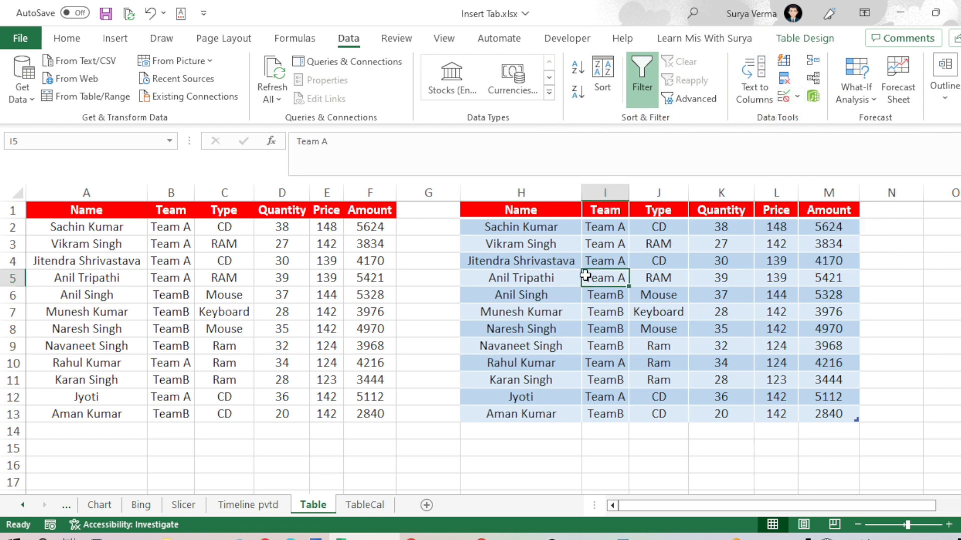
left_click(822, 44)
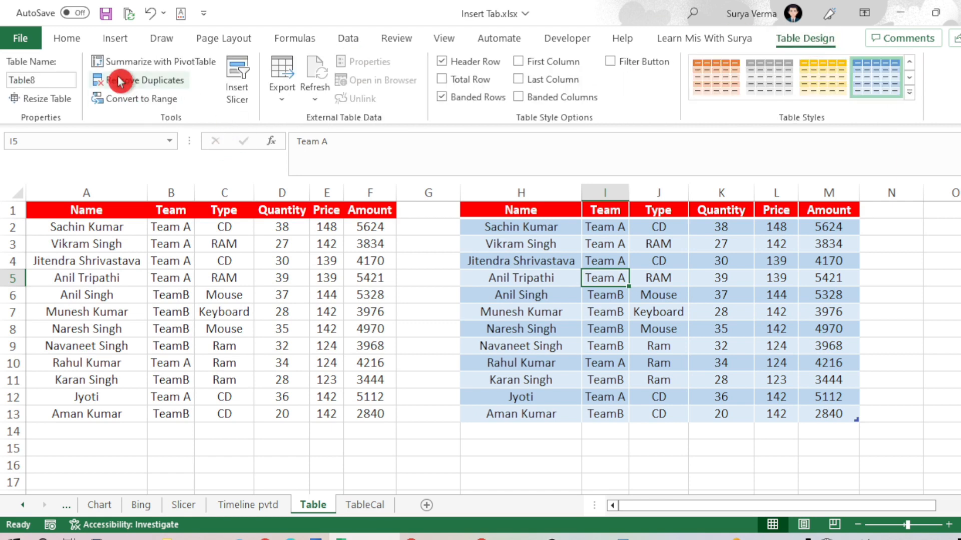
Duplicate the table's last three rows, H11:M13, twice directly beneath the table, starting at H14 and H17
left_click_drag(499, 375, 821, 413)
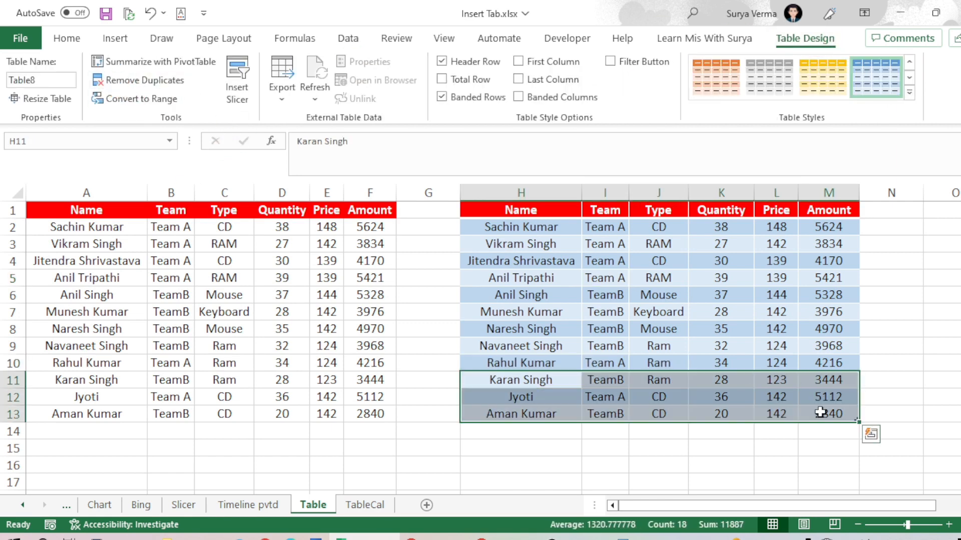
key("ctrl+c")
left_click(504, 432)
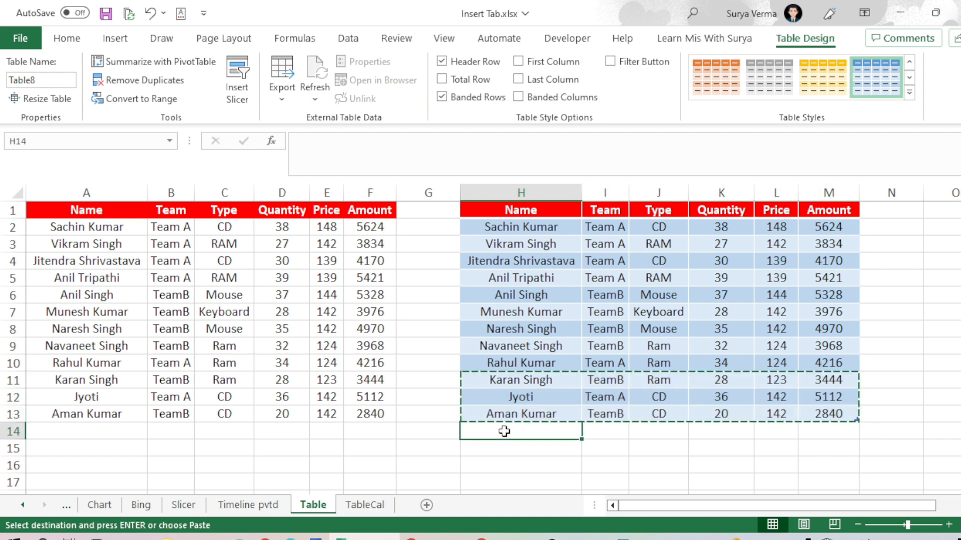
key("ctrl+v")
scroll(511, 451, "down", 2)
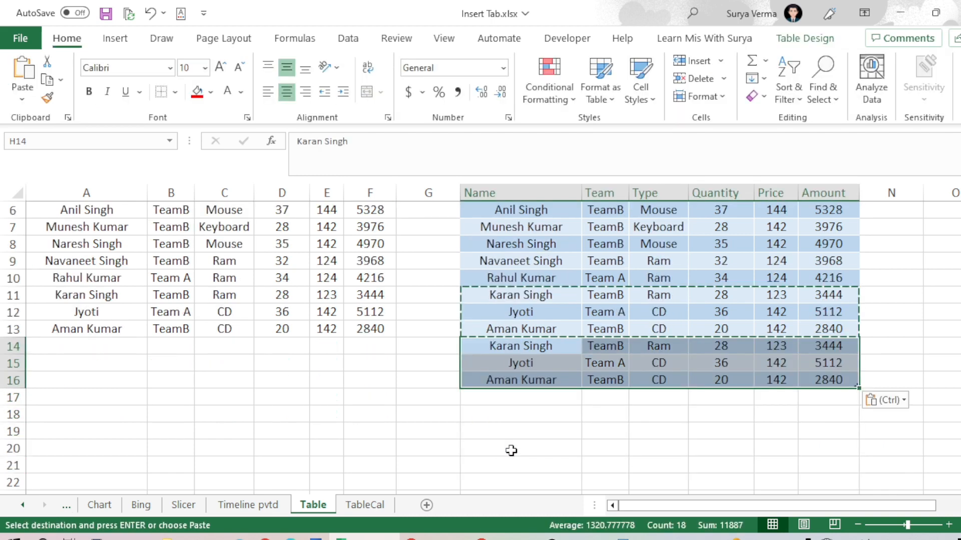
left_click(510, 403)
key("ctrl+v")
left_click(541, 345)
scroll(663, 371, "up", 2)
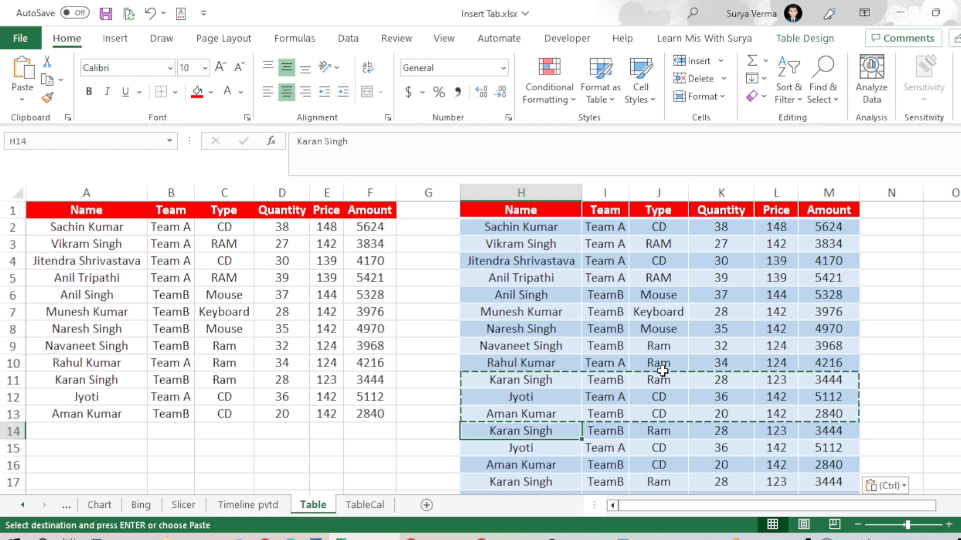
left_click(649, 334)
key("Escape")
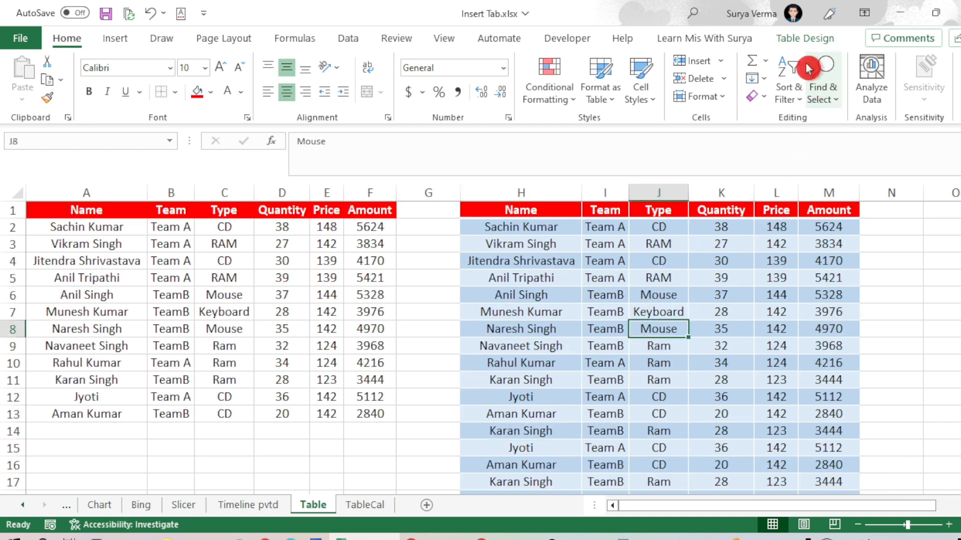
Remove duplicate rows from the blue-banded table, comparing all columns and treating the first row as headers
left_click(804, 39)
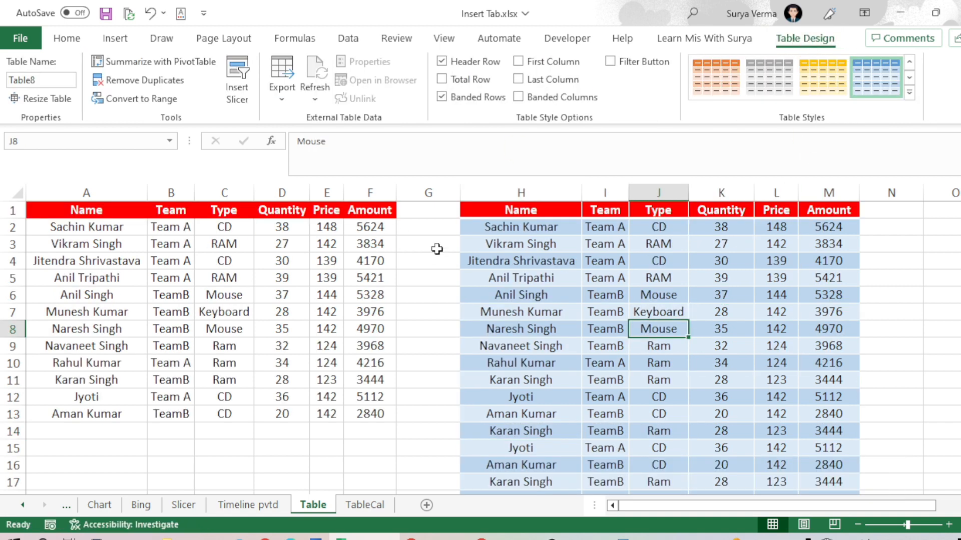
left_click(125, 80)
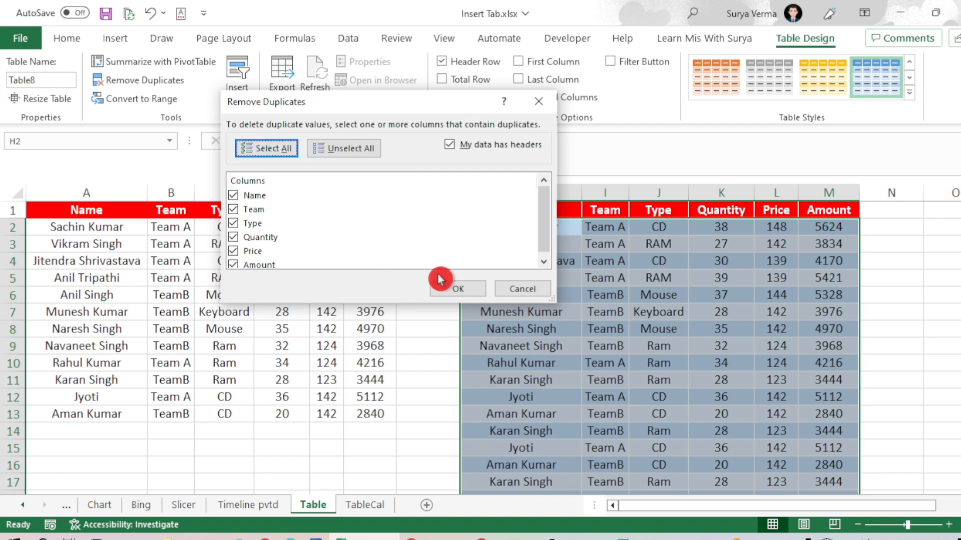
left_click(453, 290)
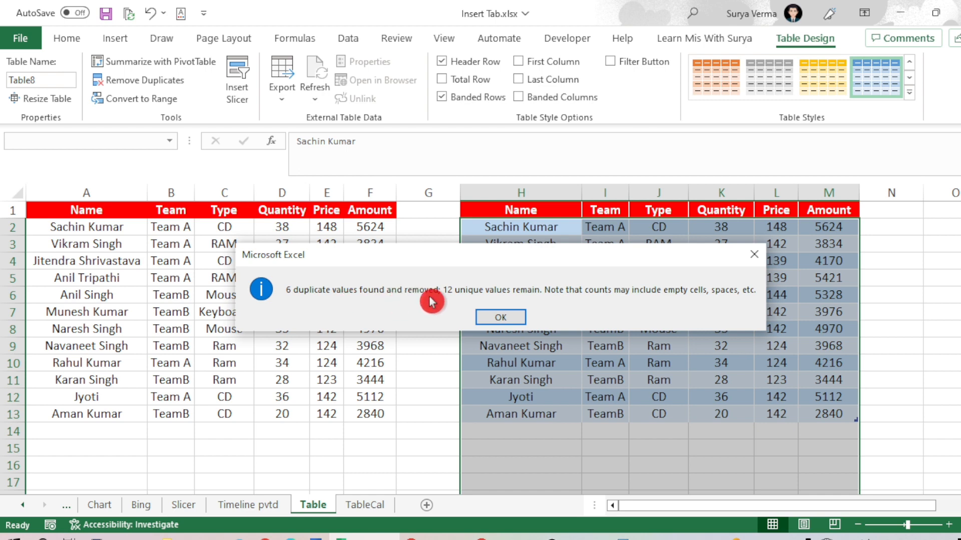
left_click(505, 317)
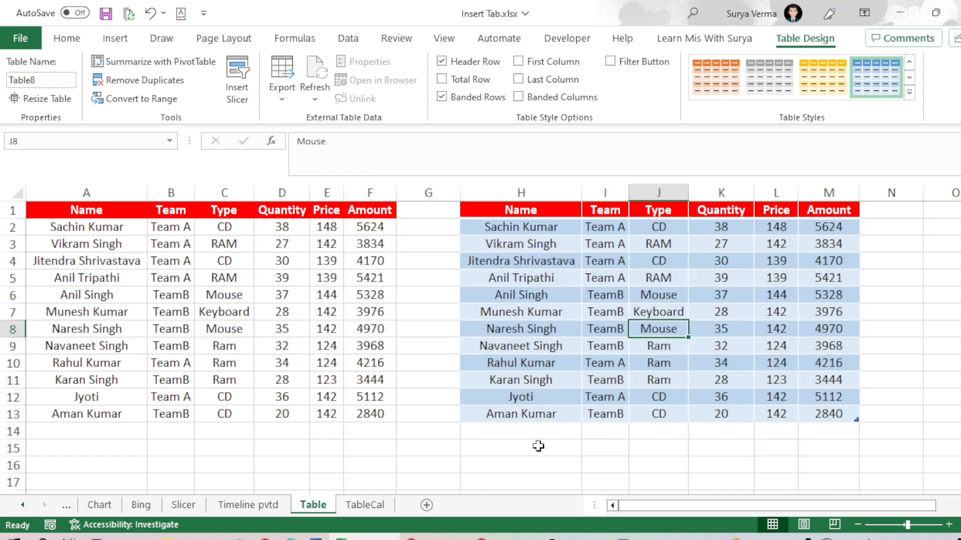
Compare the plain range A1:F13 with the blue-banded table's Name column and the design tools available for each
left_click(526, 415)
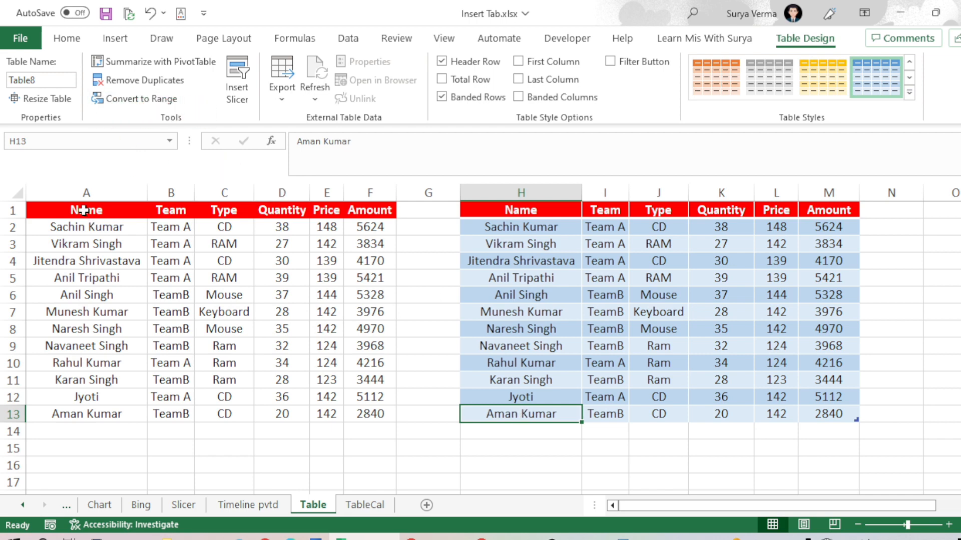
left_click_drag(84, 210, 367, 412)
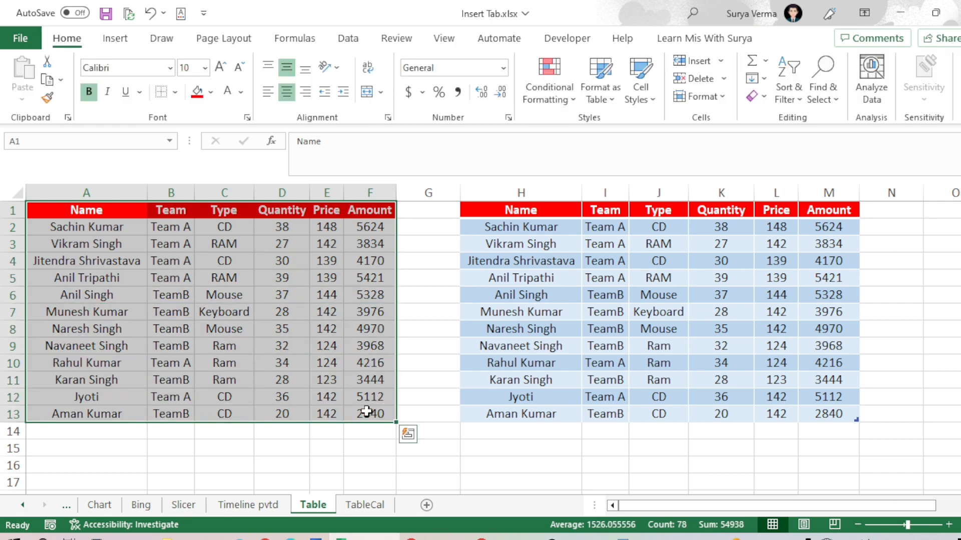
left_click(367, 412)
left_click(513, 202)
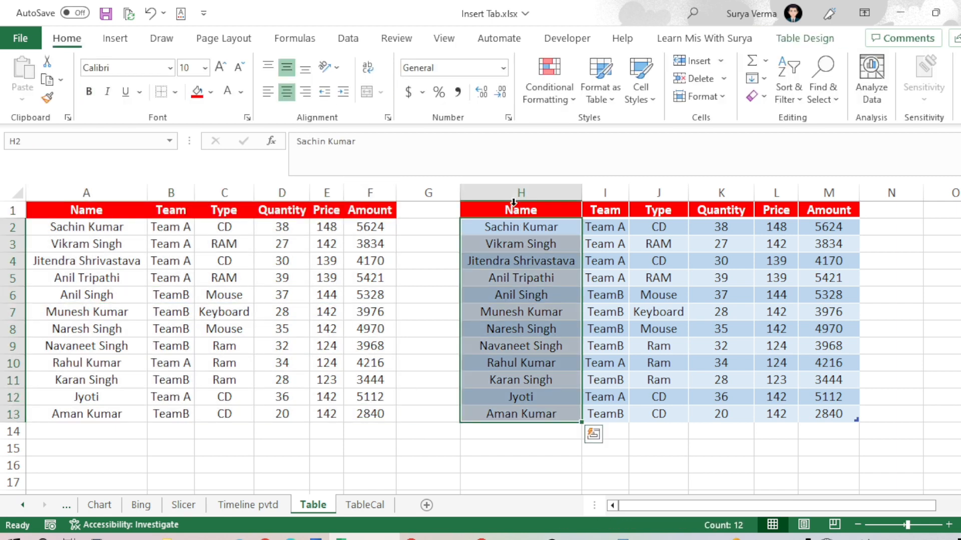
left_click(806, 38)
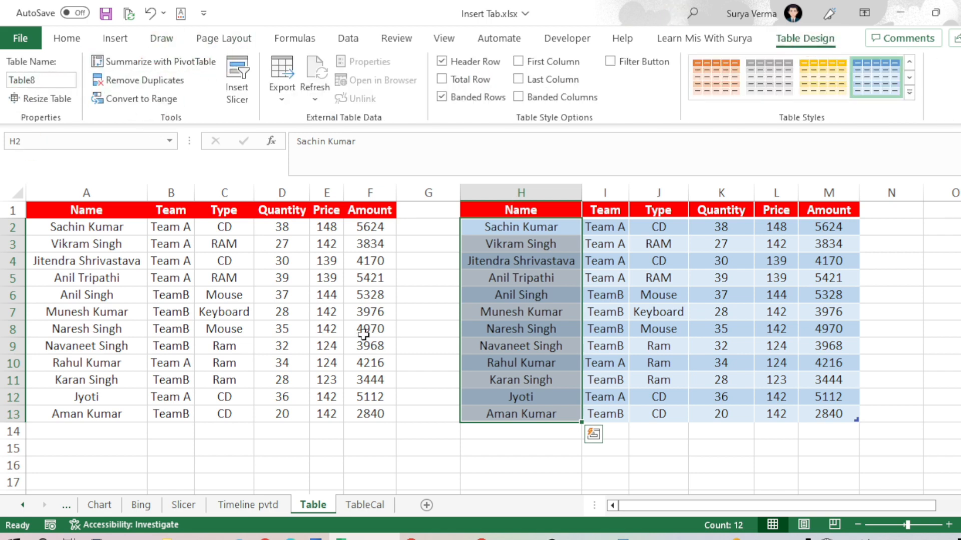
left_click(613, 334)
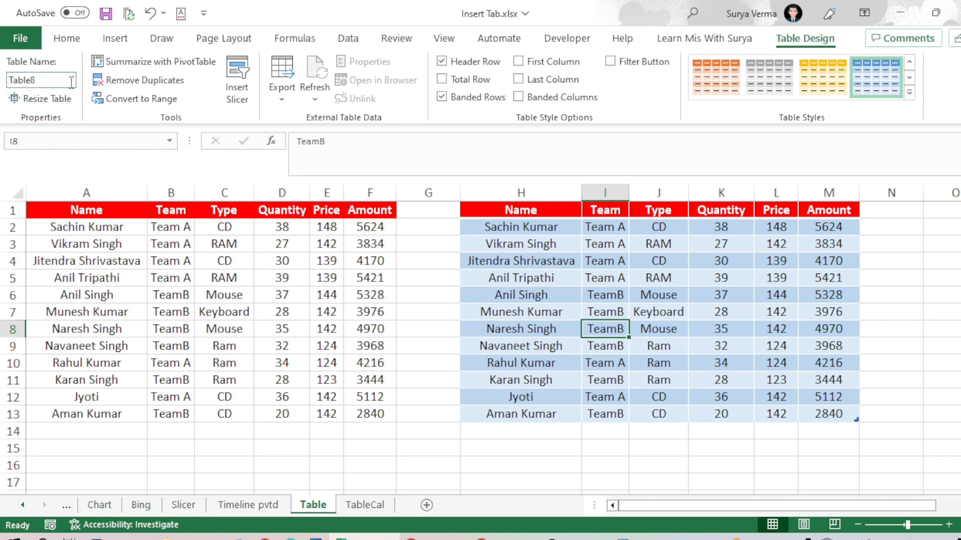
Examine the table's name setting, the formula tools and the Resize Table range, leaving the table's range as it is
left_click(532, 213)
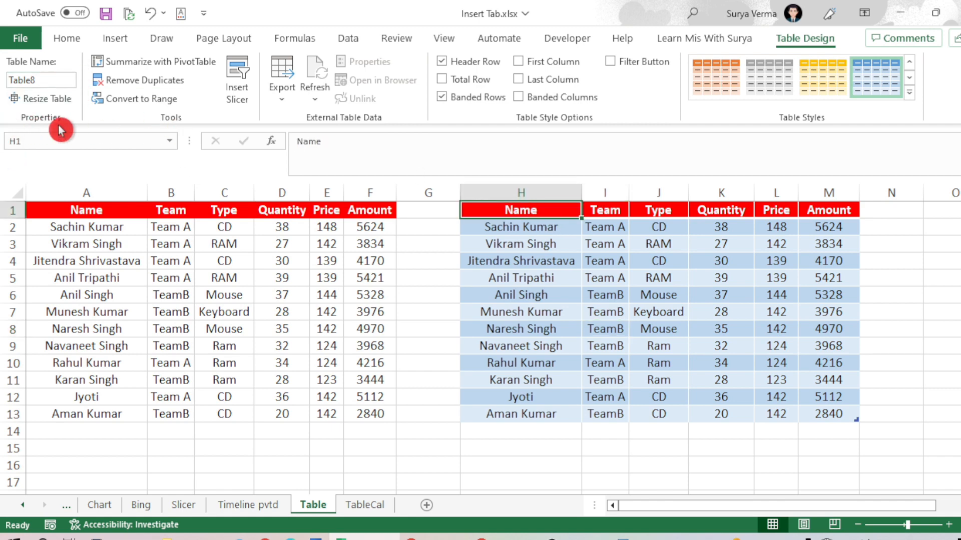
left_click(49, 81)
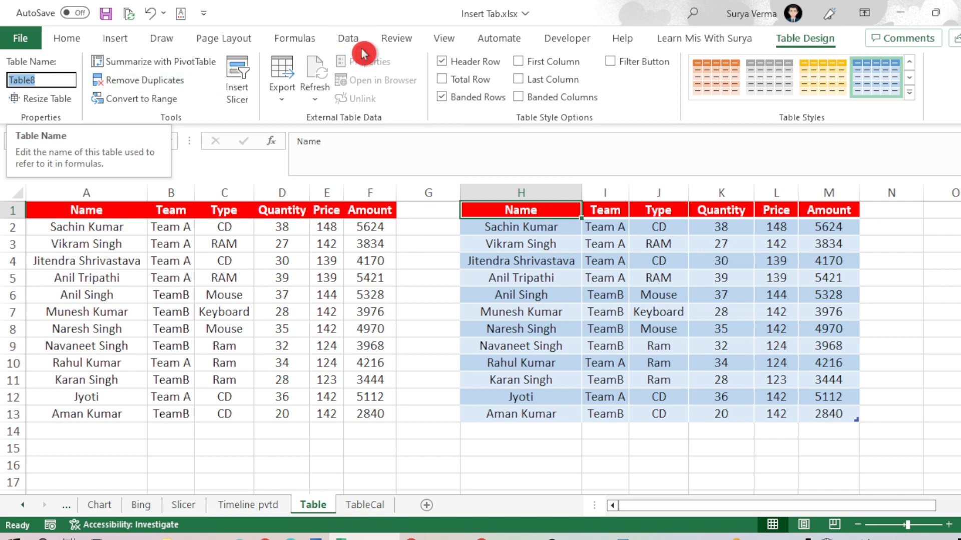
left_click(300, 38)
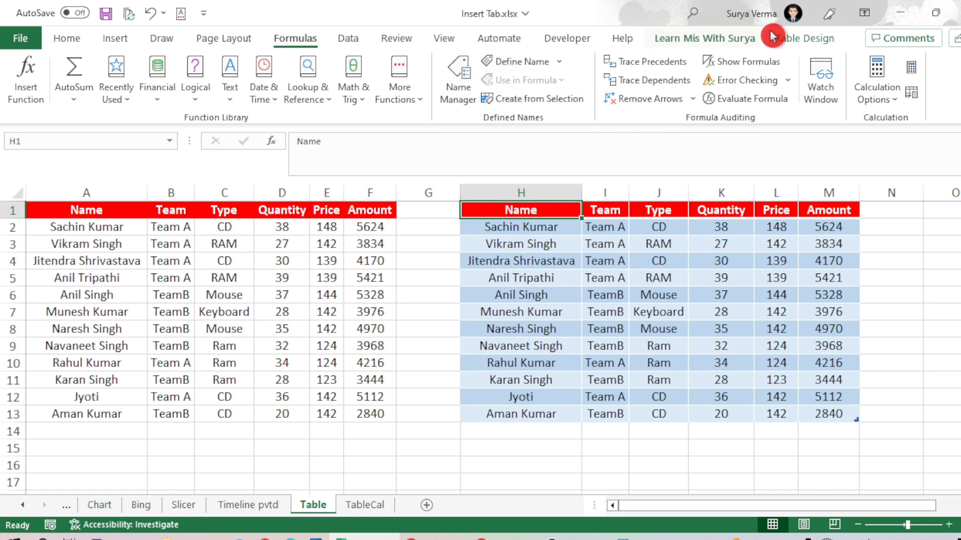
left_click(796, 38)
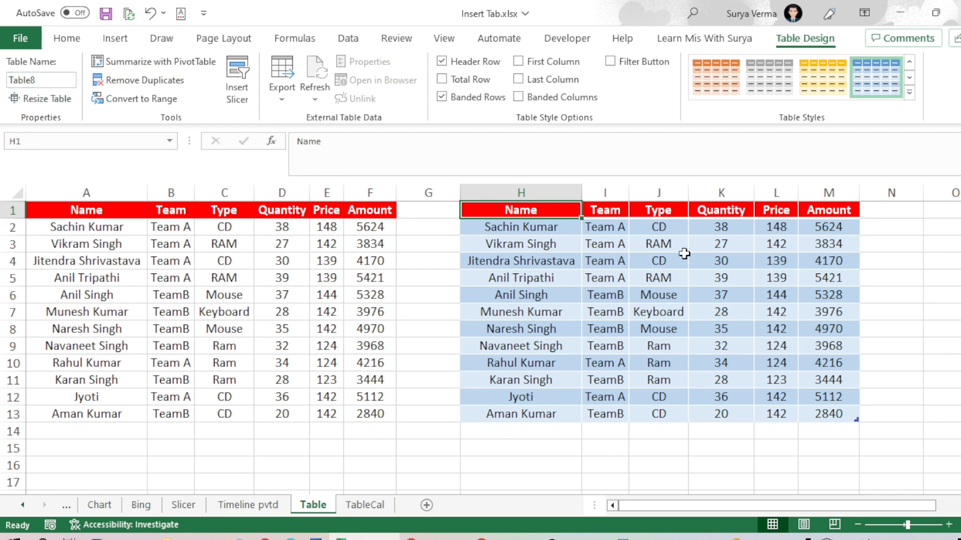
left_click(47, 80)
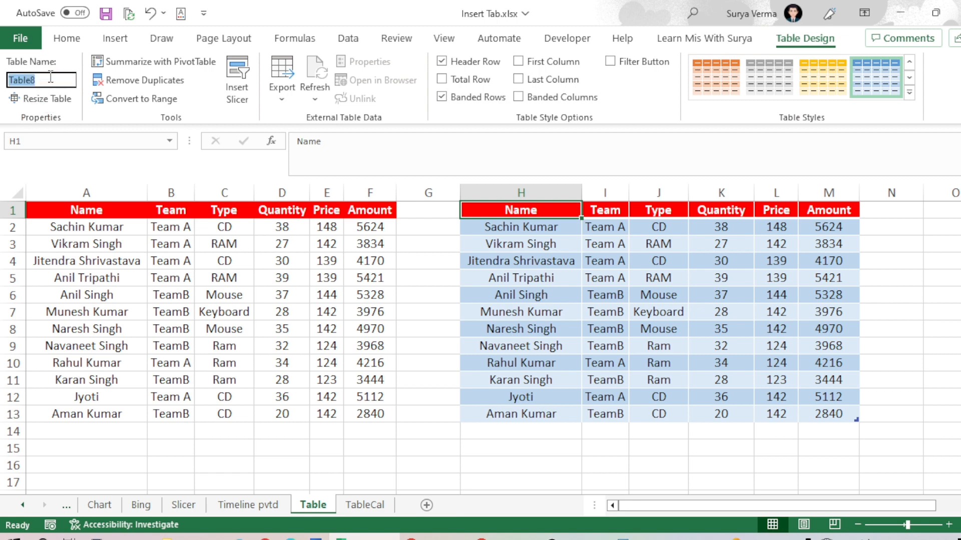
left_click(59, 108)
left_click(59, 109)
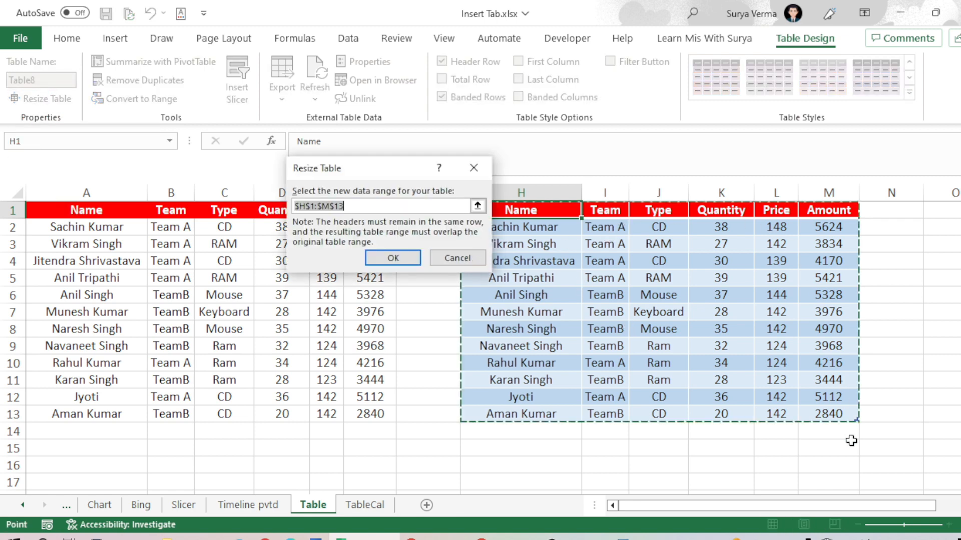
left_click(450, 258)
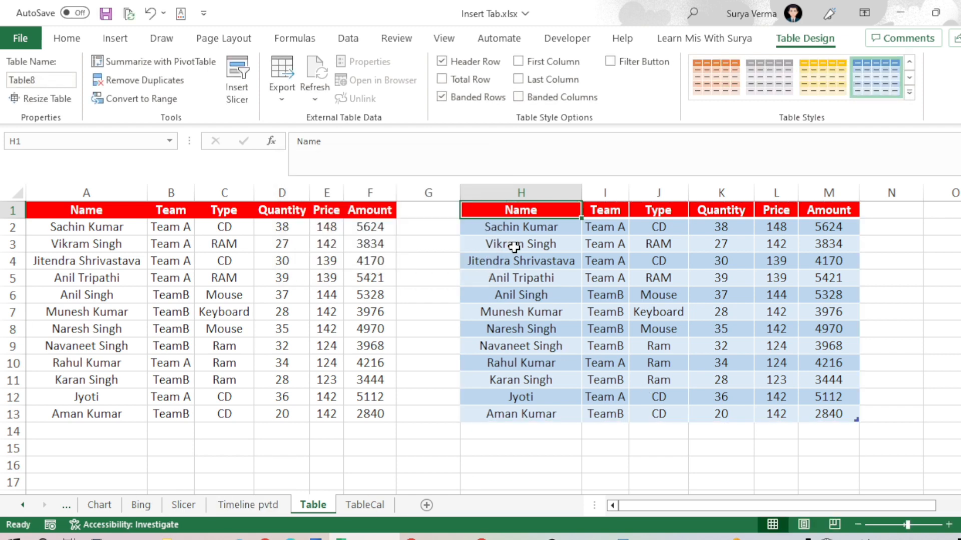
Create a PivotTable from the plain range A1:F13, placed at cell O3 of the existing worksheet
left_click(97, 212)
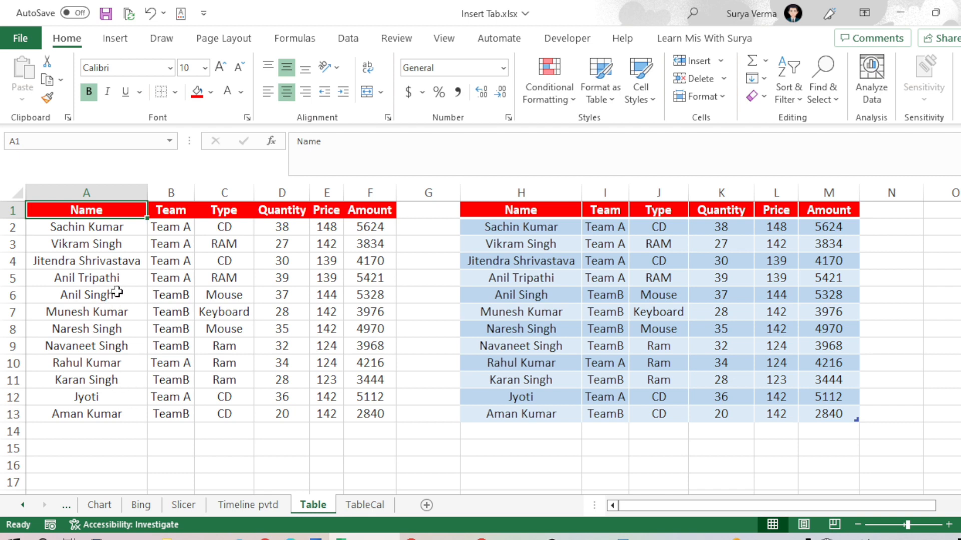
left_click_drag(101, 211, 372, 416)
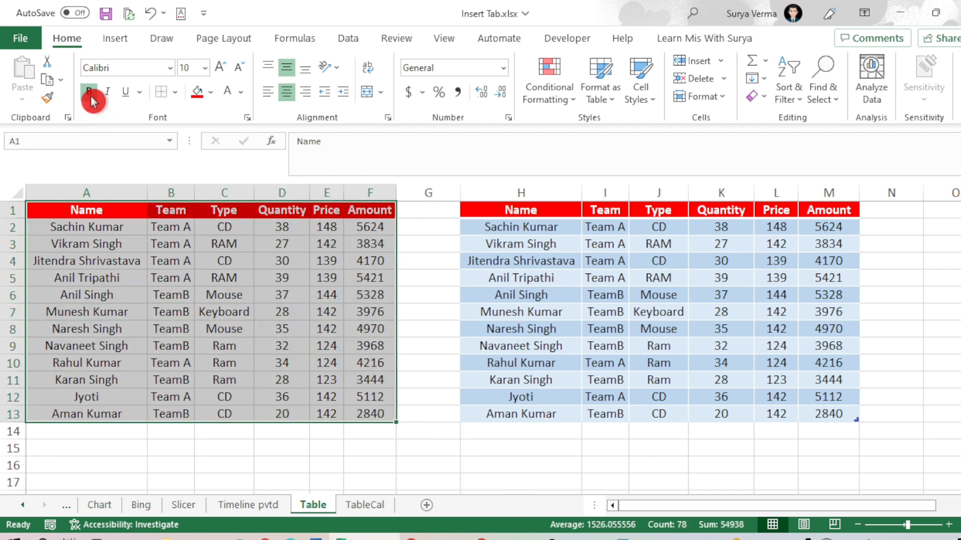
left_click(112, 45)
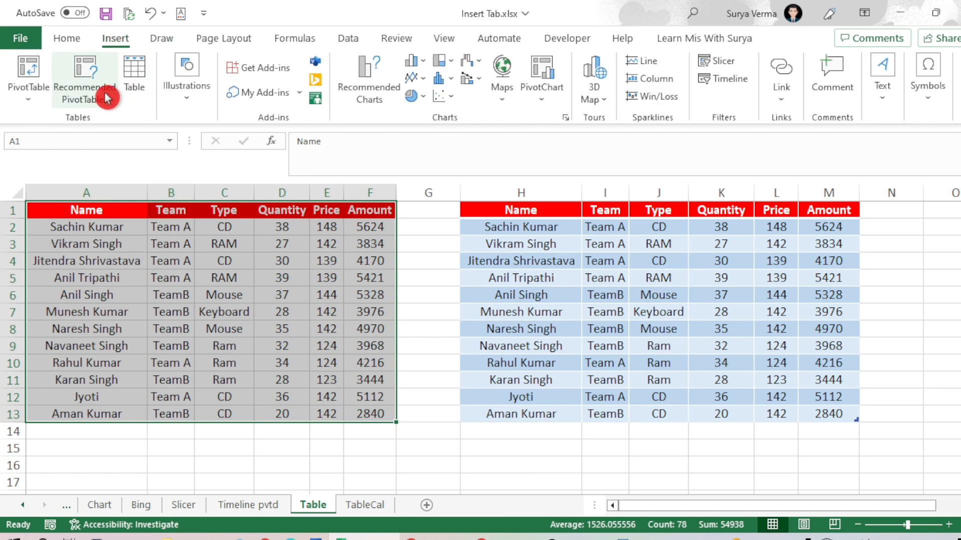
left_click(31, 92)
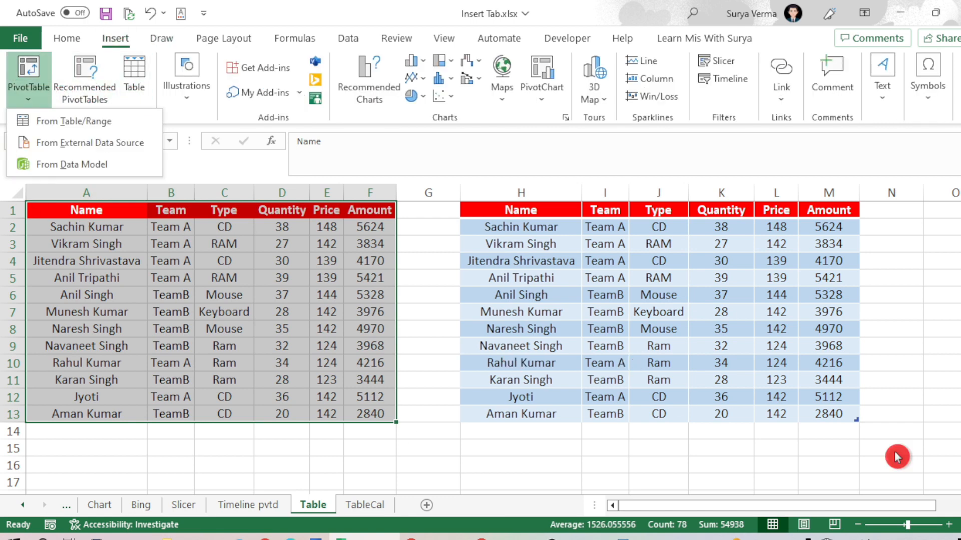
left_click(80, 122)
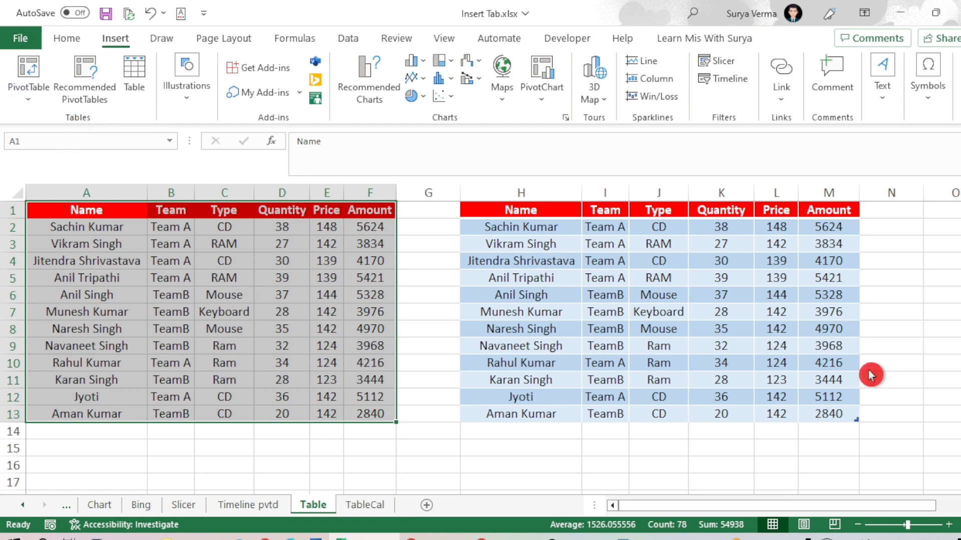
left_click_drag(780, 510, 943, 508)
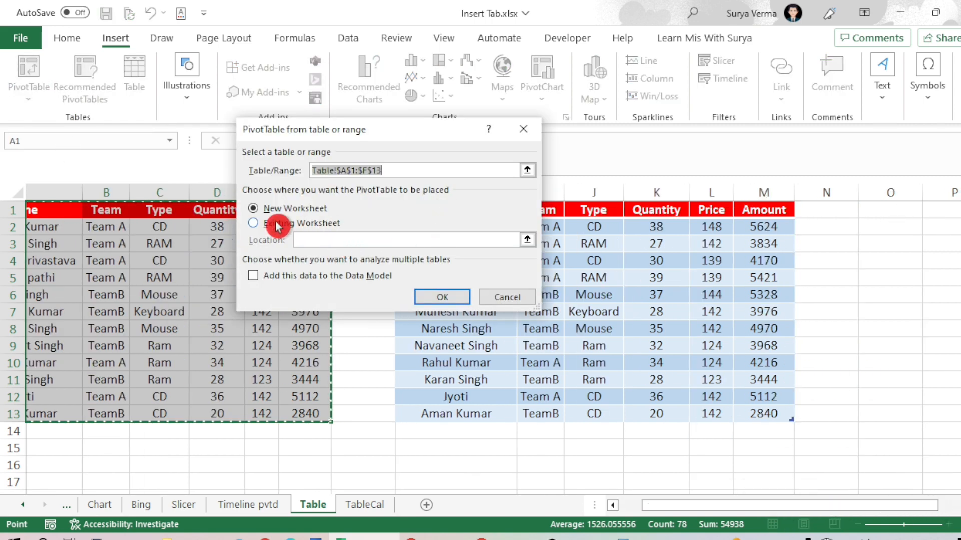
left_click(253, 223)
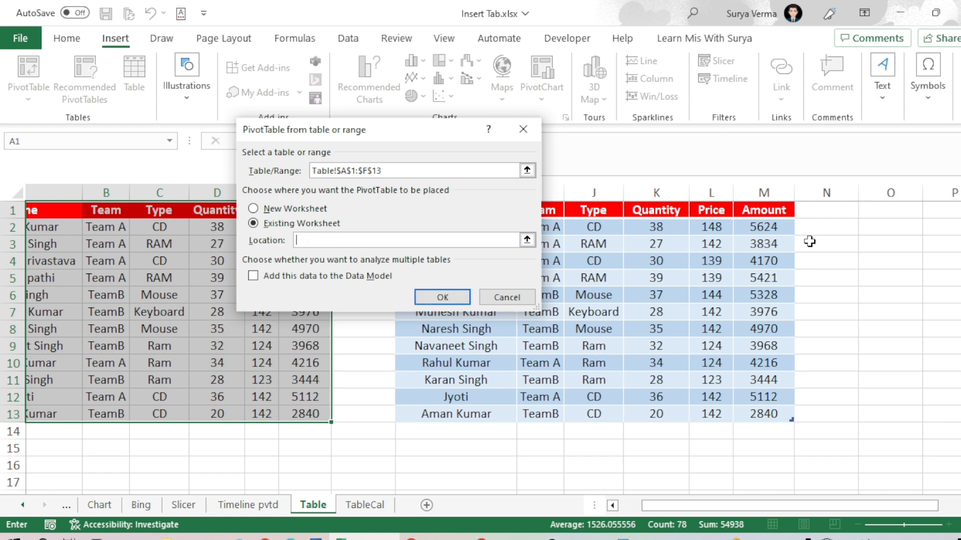
left_click(900, 243)
left_click(441, 298)
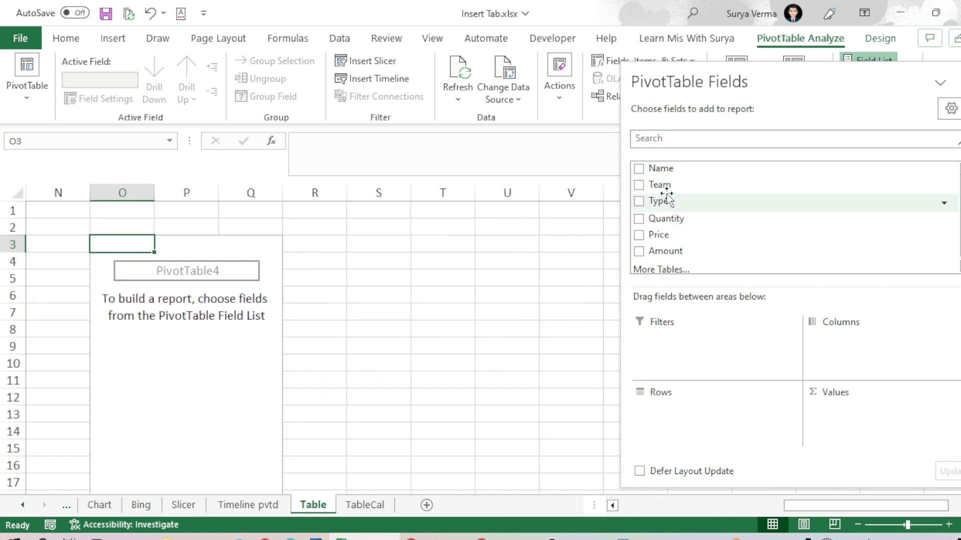
Add Name to the PivotTable's rows and the sum of Amount to its values, and close the field list
left_click_drag(664, 173, 697, 420)
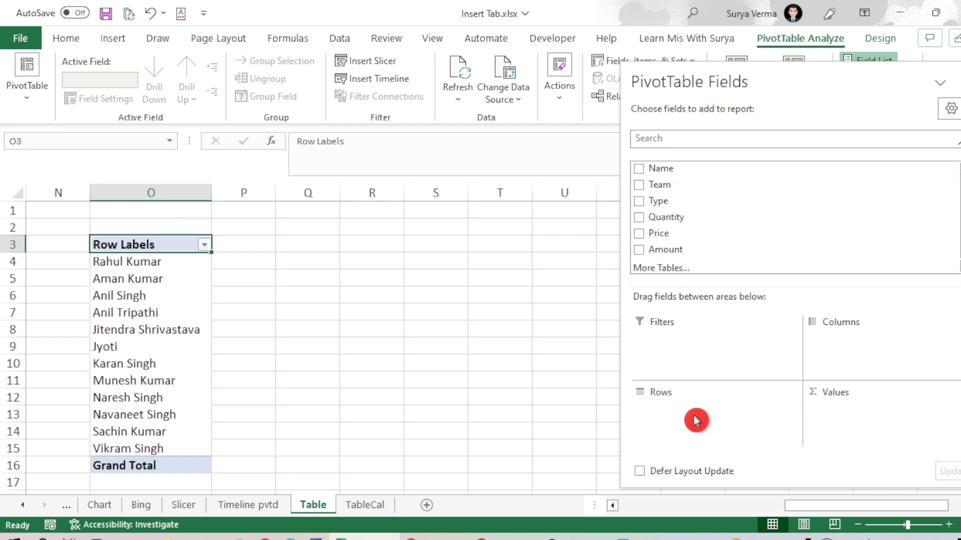
left_click(700, 410)
left_click(796, 218)
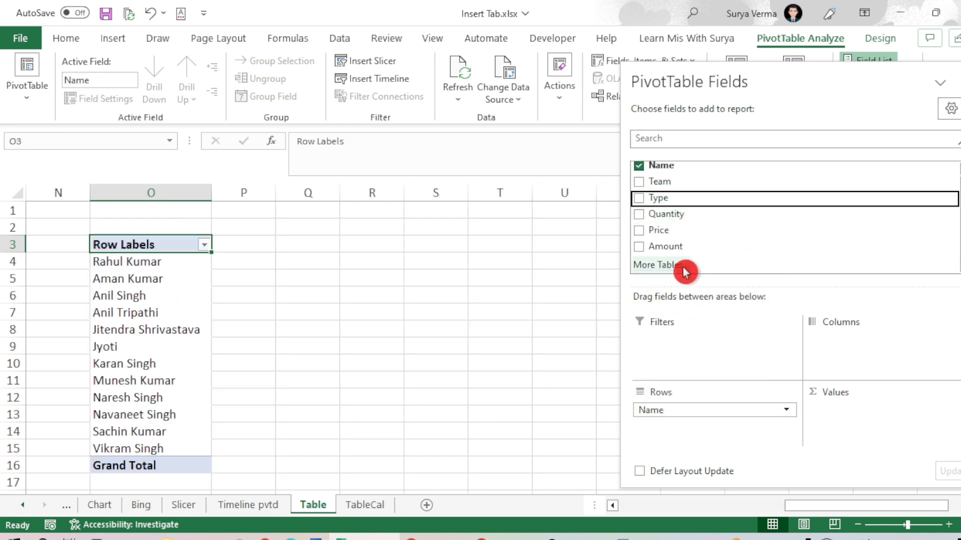
left_click_drag(669, 246, 877, 437)
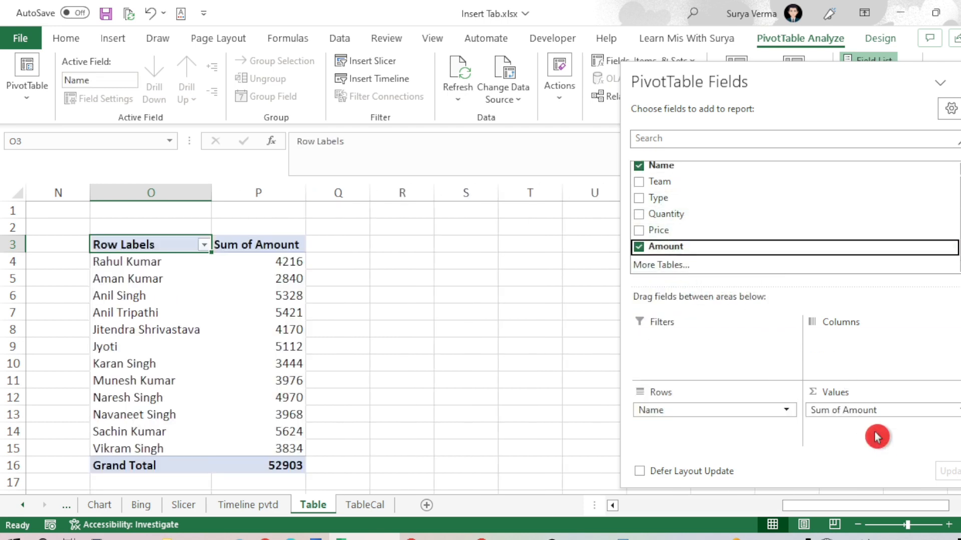
left_click(959, 82)
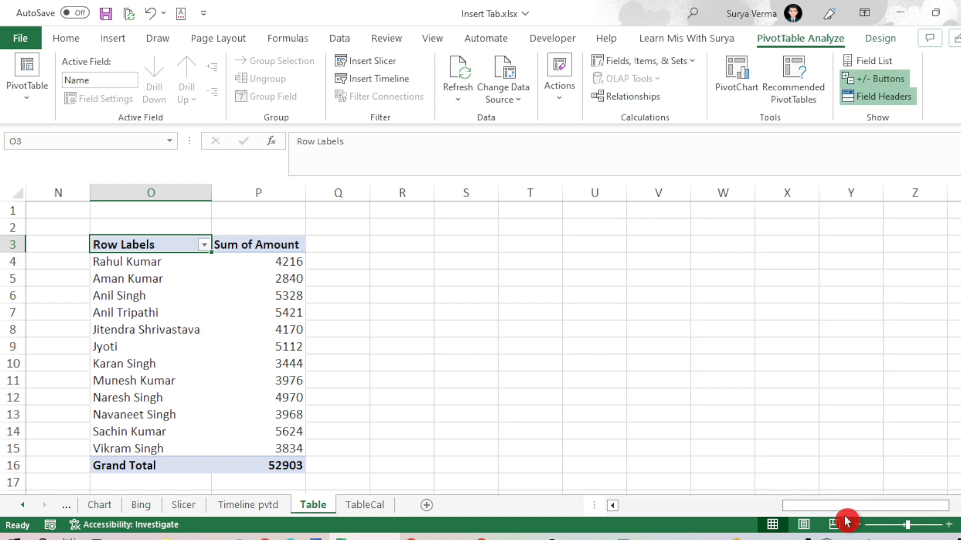
Label the PivotTable "Normal Range" in cell O2 directly above it
left_click_drag(841, 508, 769, 501)
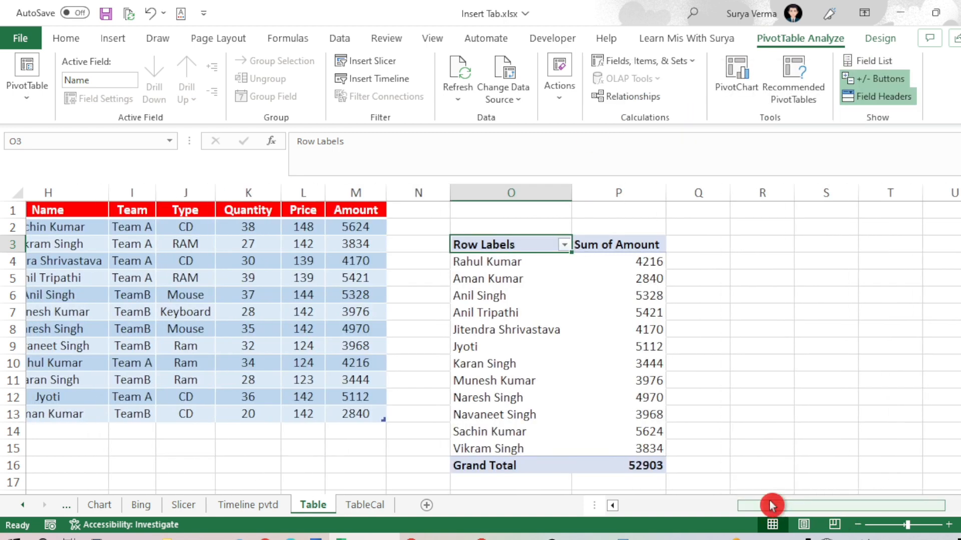
left_click(514, 220)
type("Normal R")
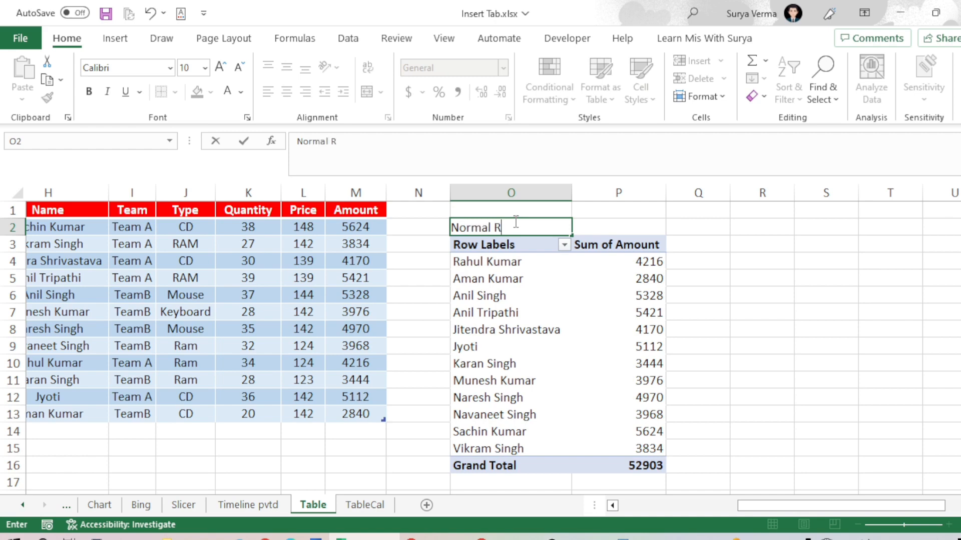
type("ange")
key("Return")
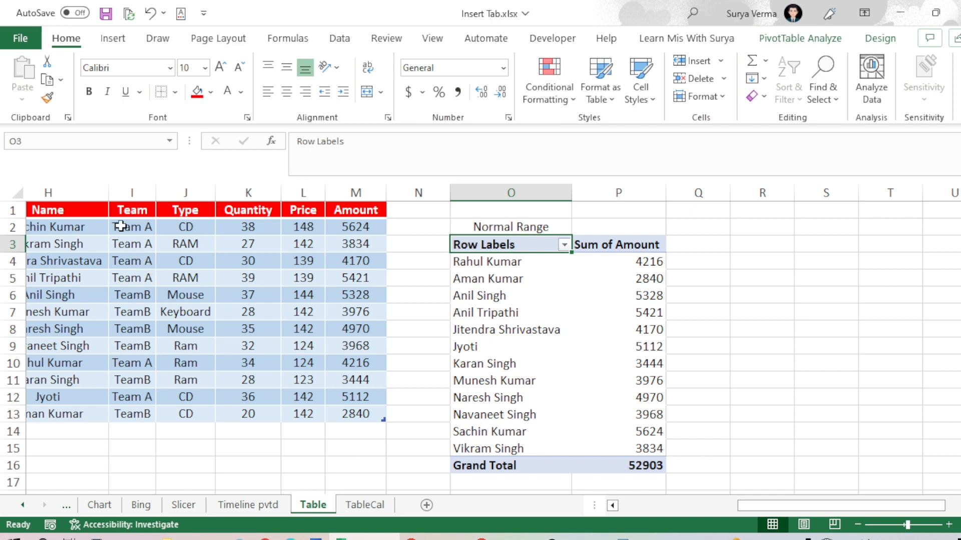
Try to summarize the blue-banded table with a PivotTable placed at cell R3 of the existing worksheet
left_click_drag(82, 209, 395, 401)
left_click(263, 295)
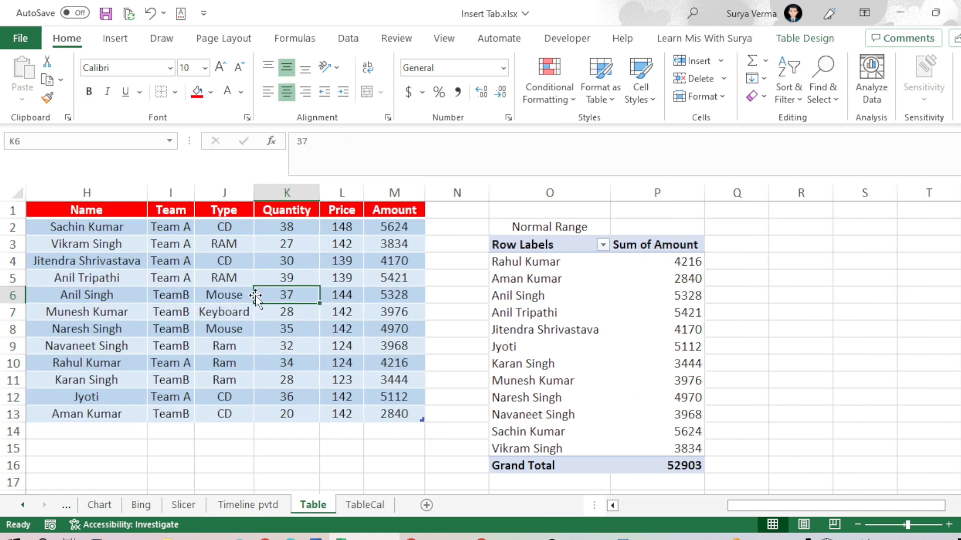
left_click(798, 38)
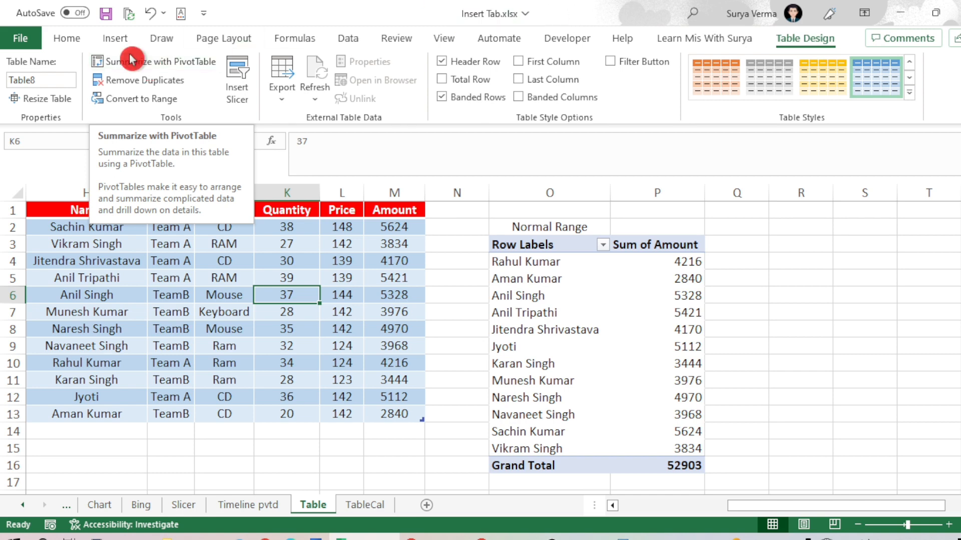
left_click(116, 39)
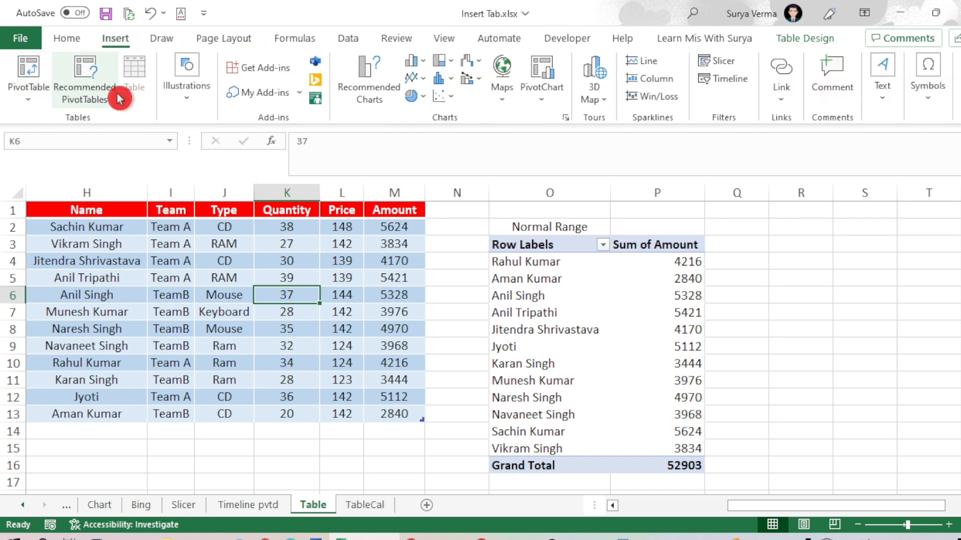
left_click(804, 39)
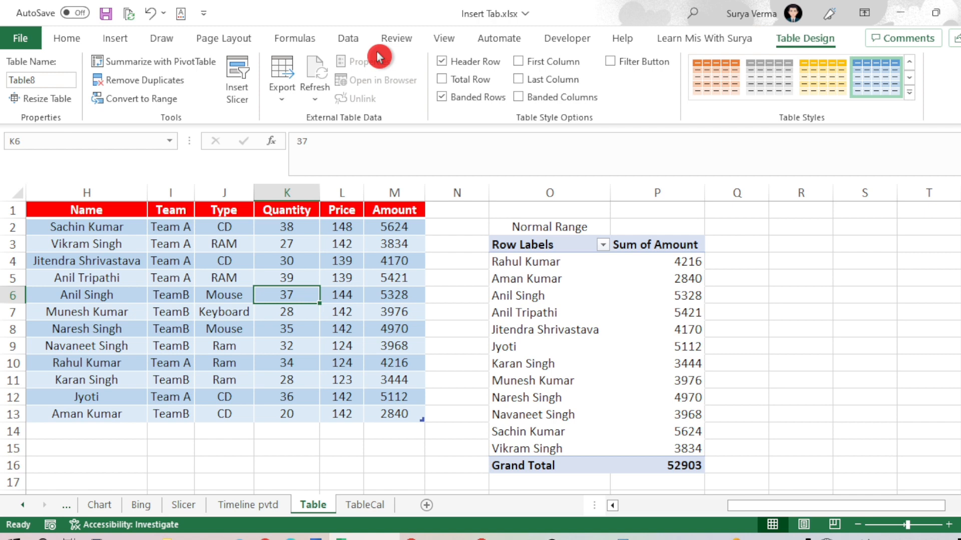
left_click(165, 65)
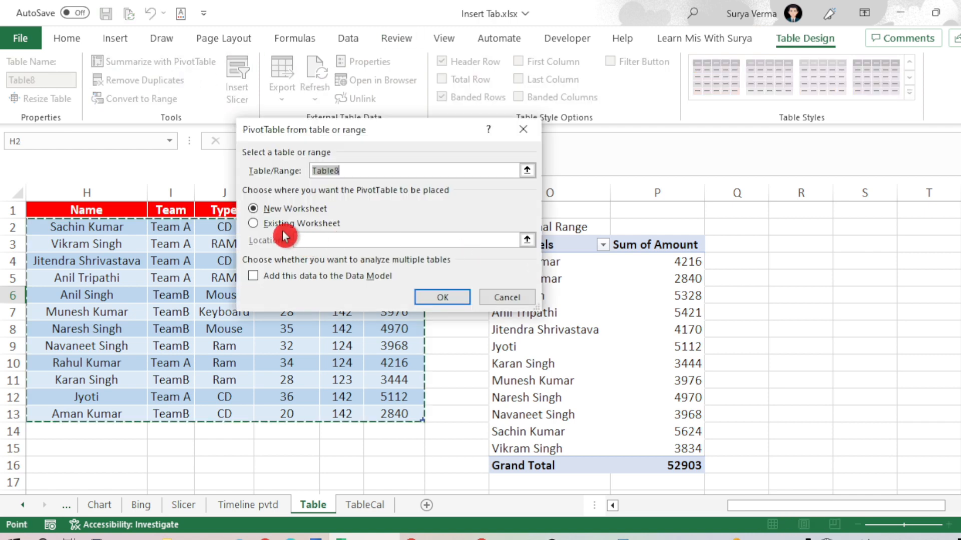
left_click(254, 223)
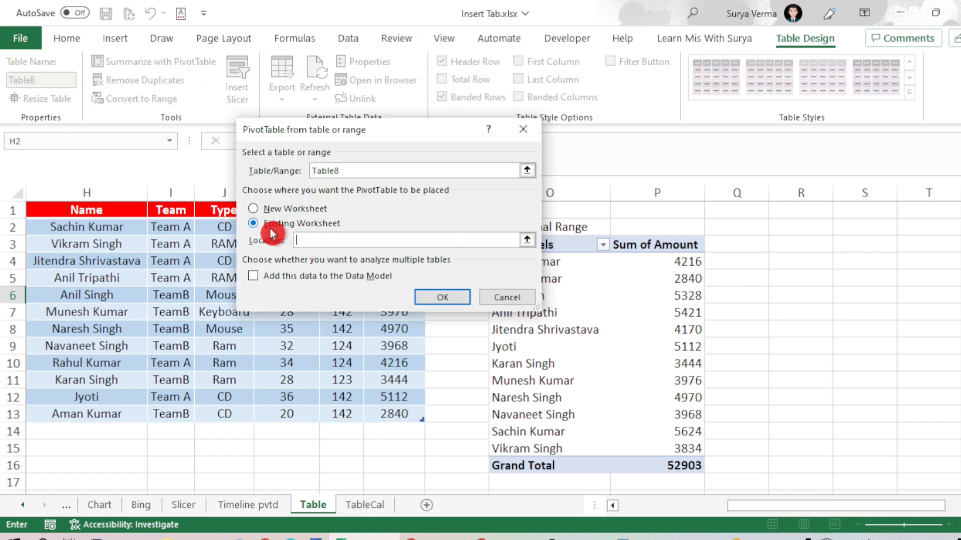
left_click(797, 243)
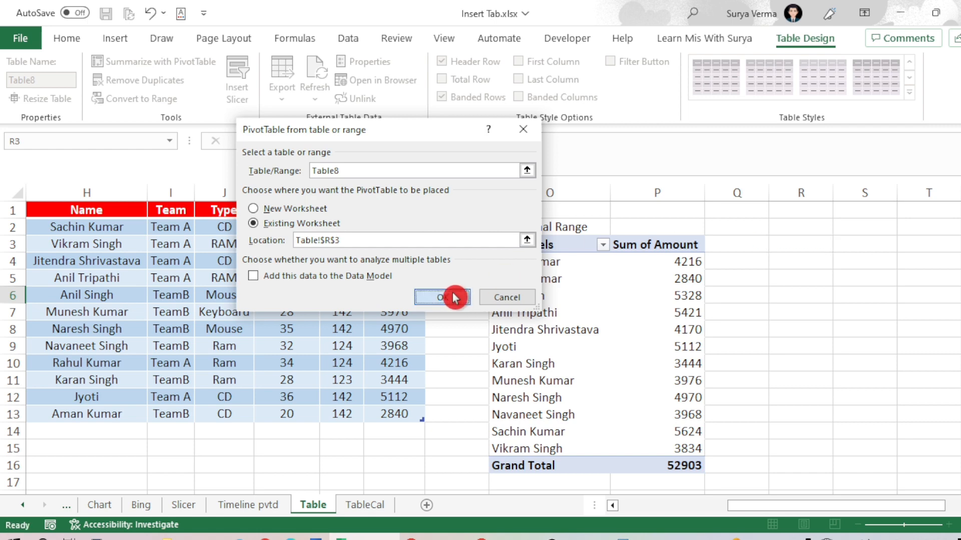
left_click(440, 296)
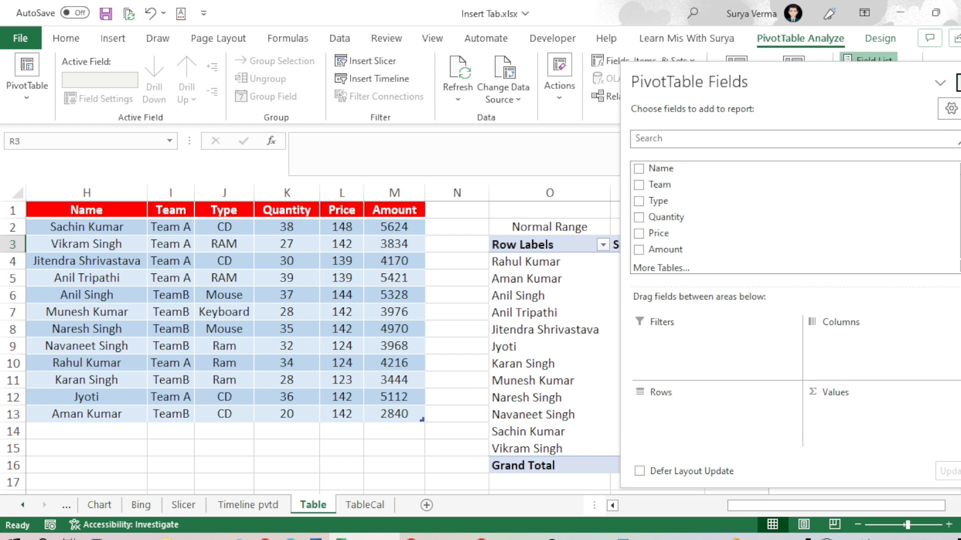
left_click(959, 83)
key("ctrl+z")
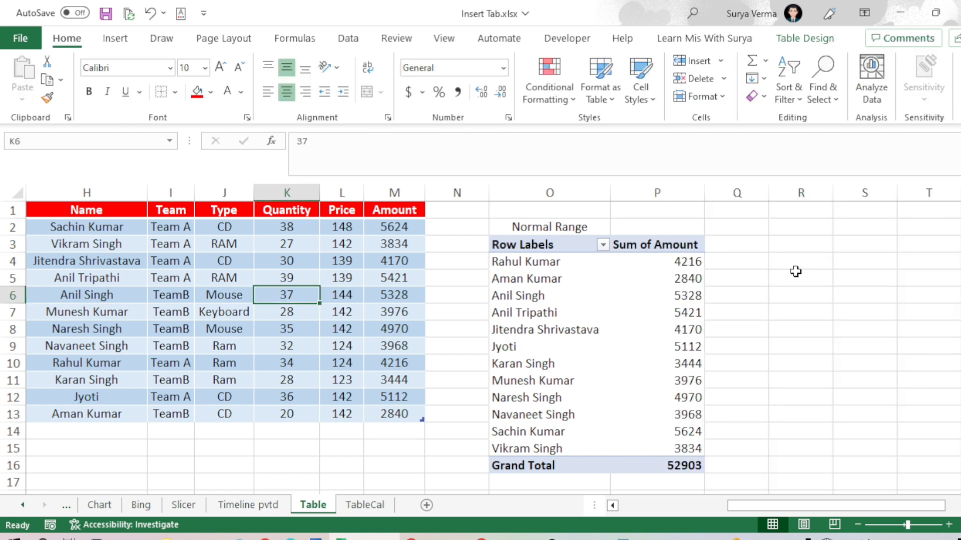
Summarize the blue-banded table Table8 with a PivotTable placed at cell R4 of the existing worksheet
left_click(181, 212)
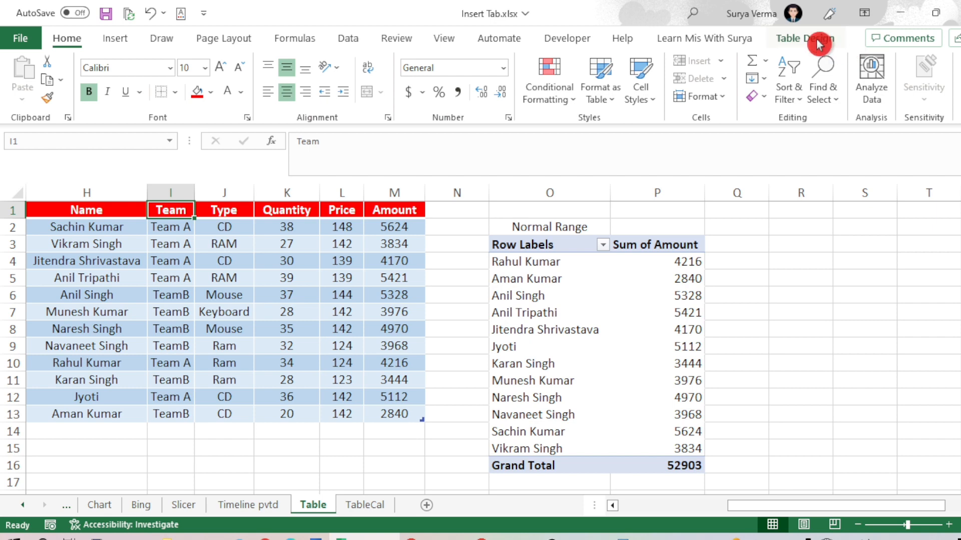
left_click(828, 40)
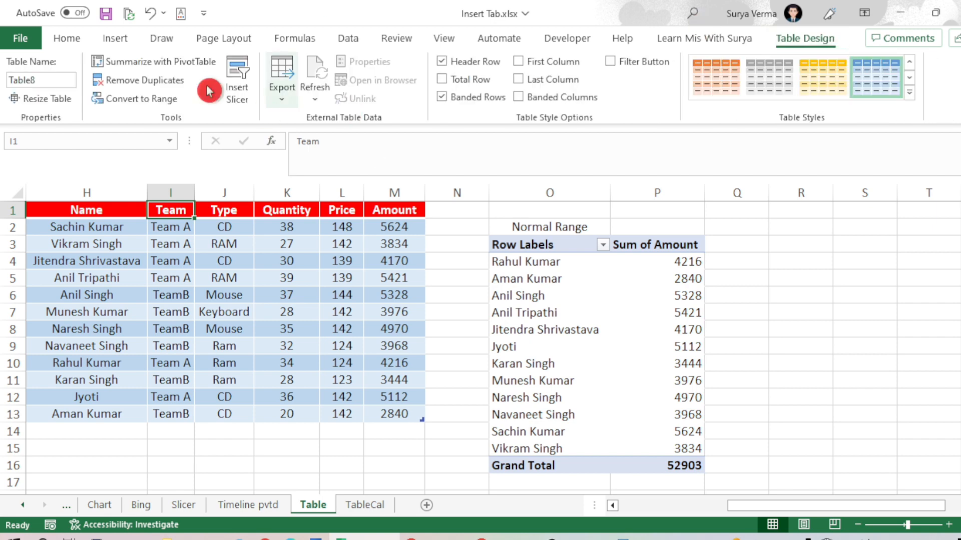
left_click(175, 62)
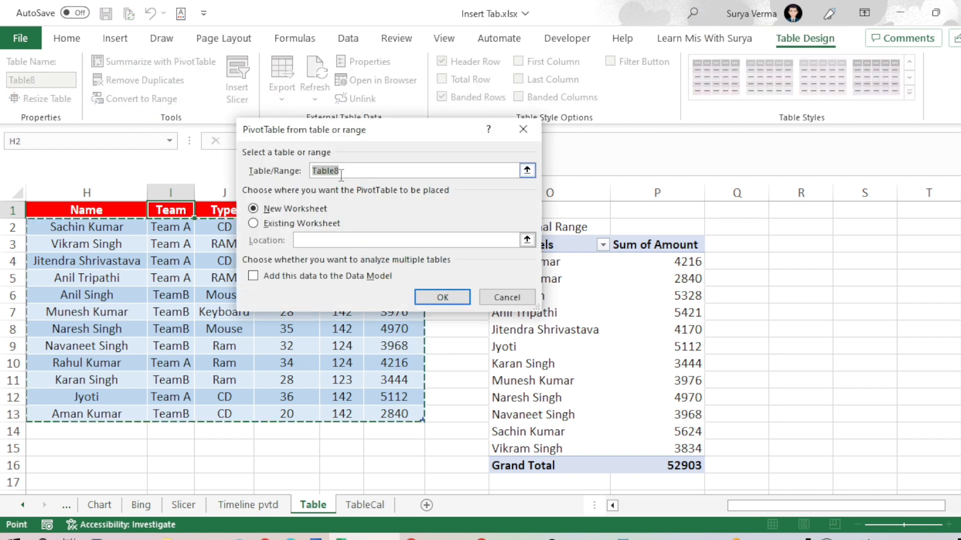
left_click_drag(361, 133, 547, 170)
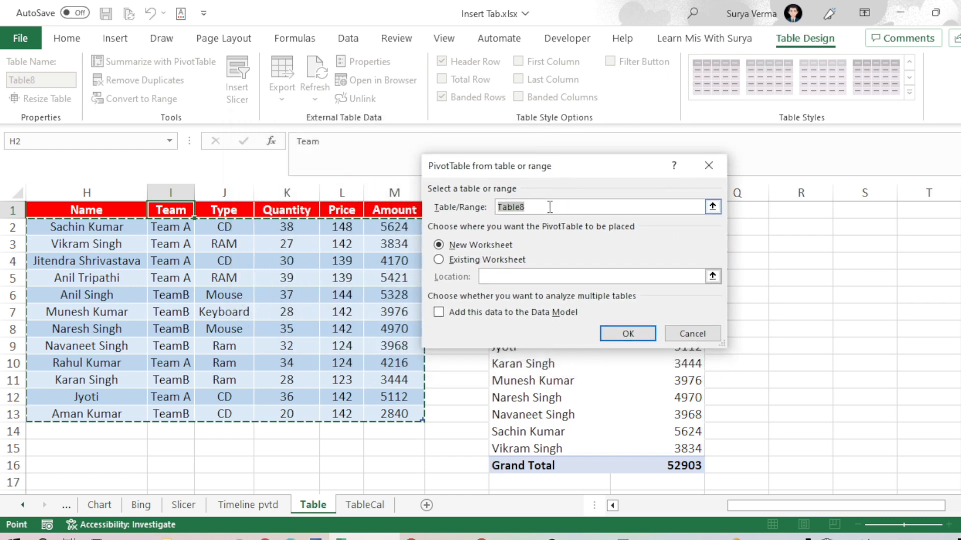
left_click(470, 260)
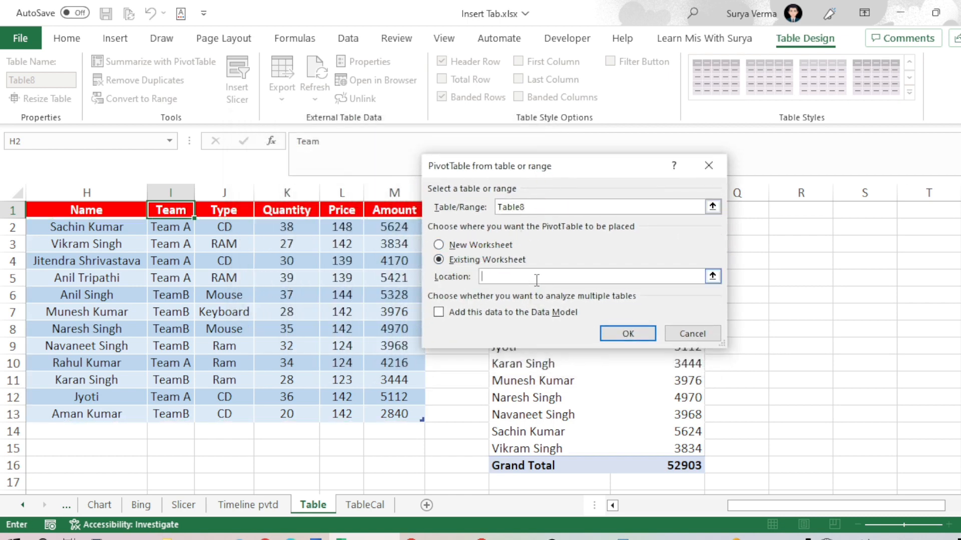
left_click(802, 258)
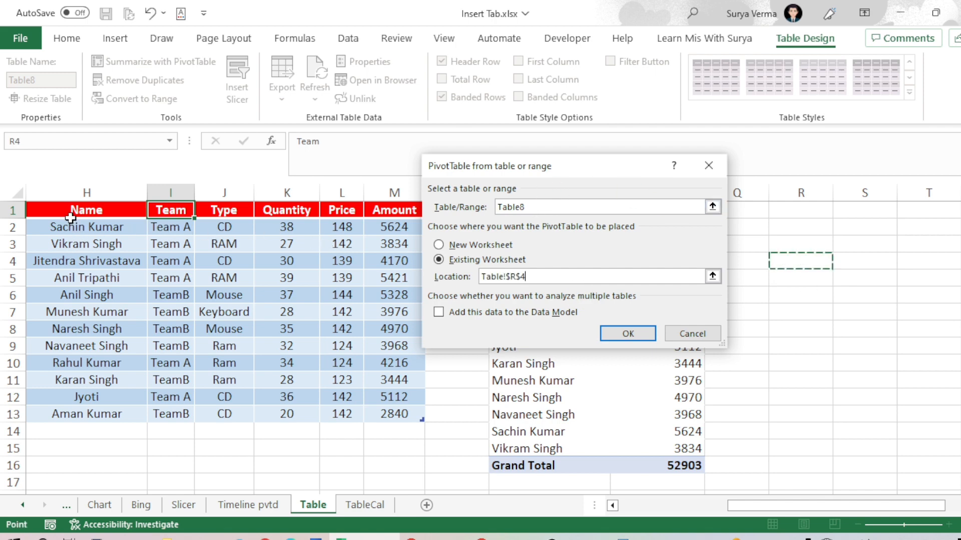
left_click(572, 204)
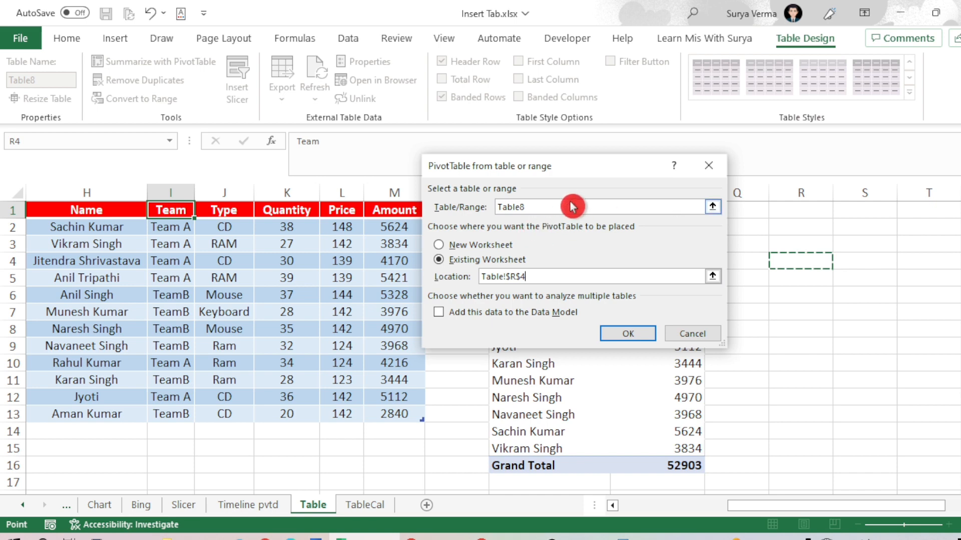
left_click(633, 337)
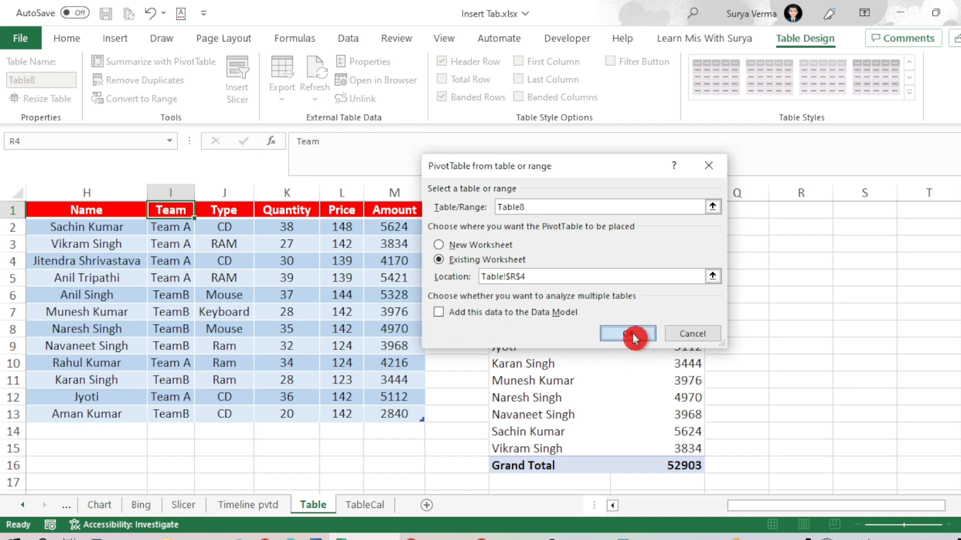
Select the Normal Range PivotTable and hide the field list so both PivotTable areas can be compared
left_click(558, 294)
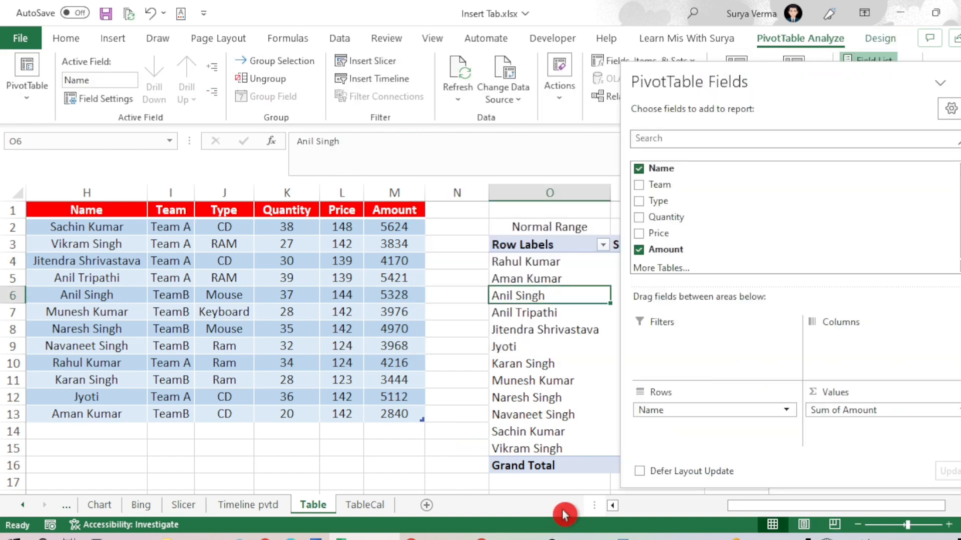
left_click(610, 508)
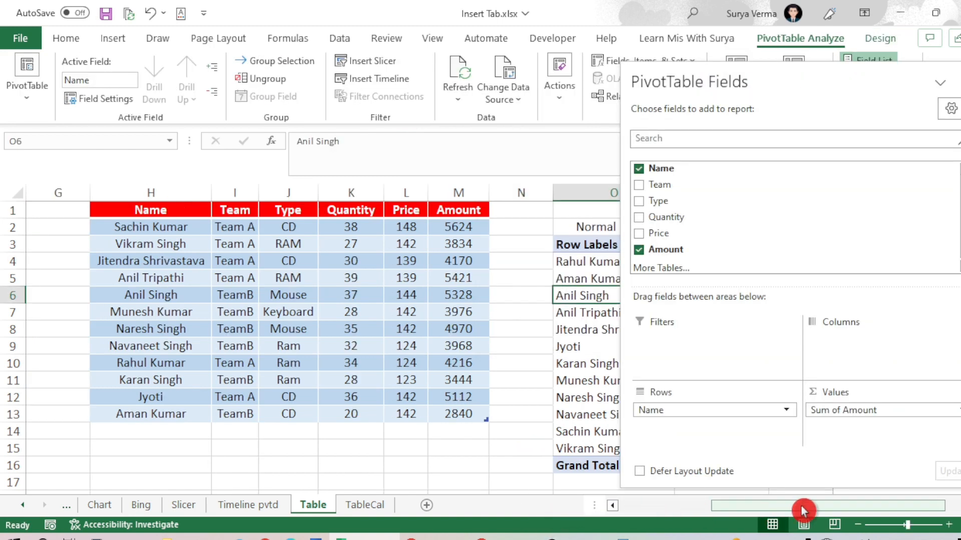
left_click_drag(801, 506, 921, 507)
left_click(960, 87)
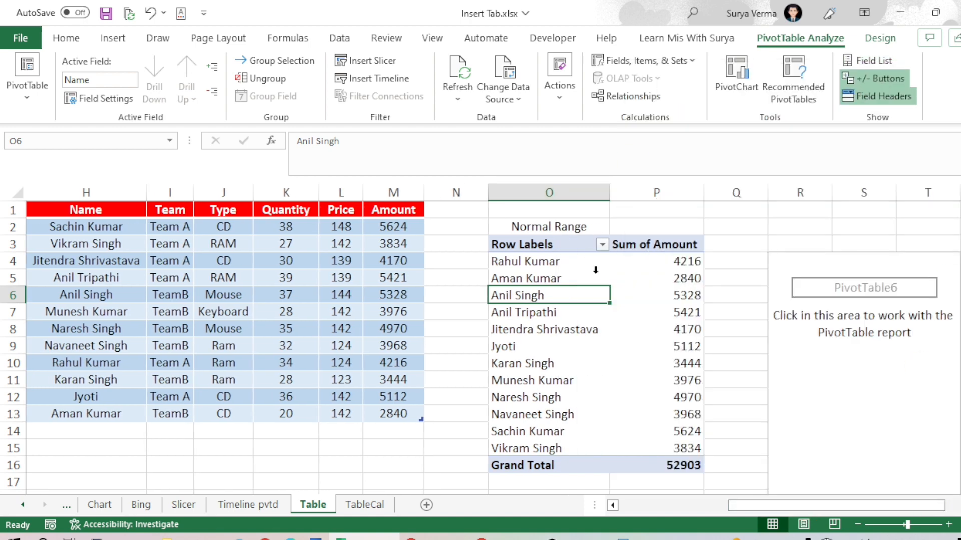
Check the source range of the Normal Range PivotTable without changing it
left_click(594, 272)
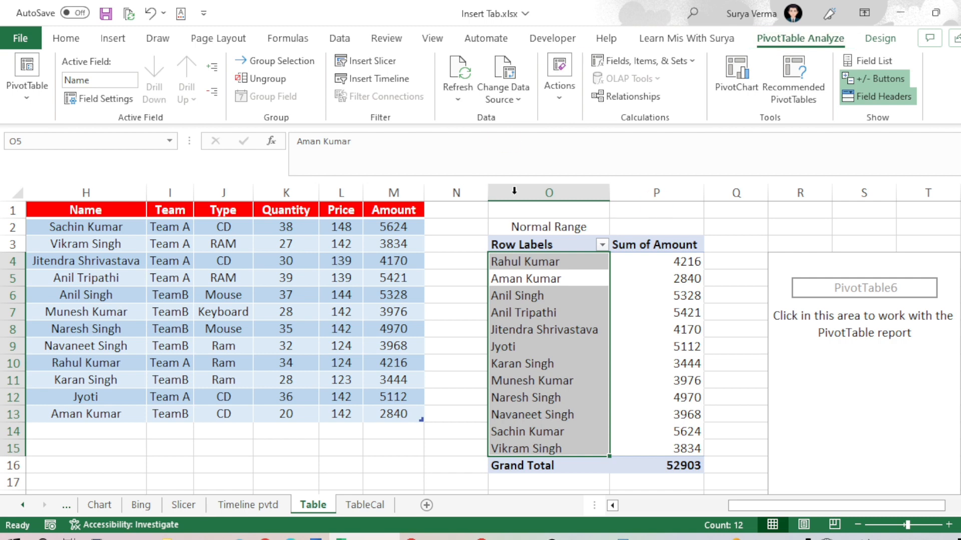
left_click(506, 97)
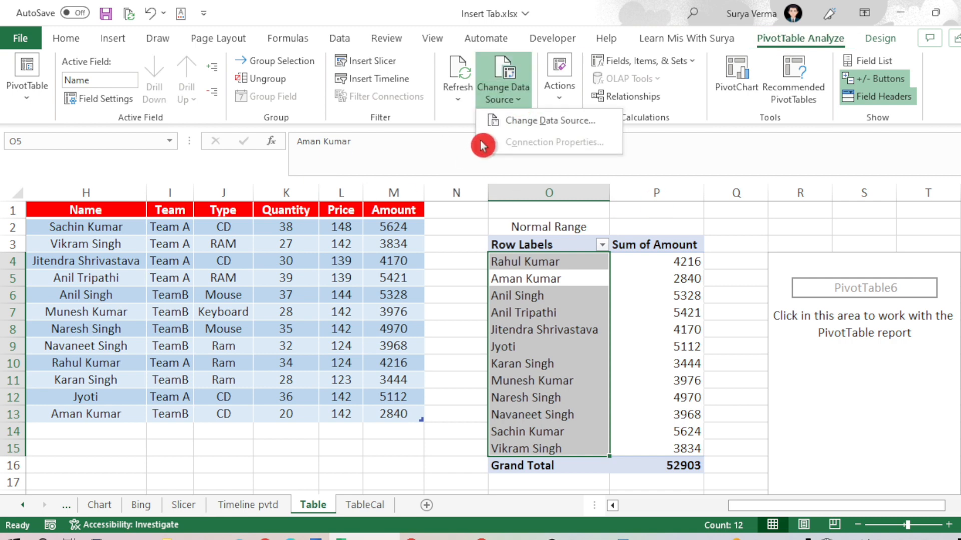
left_click(500, 121)
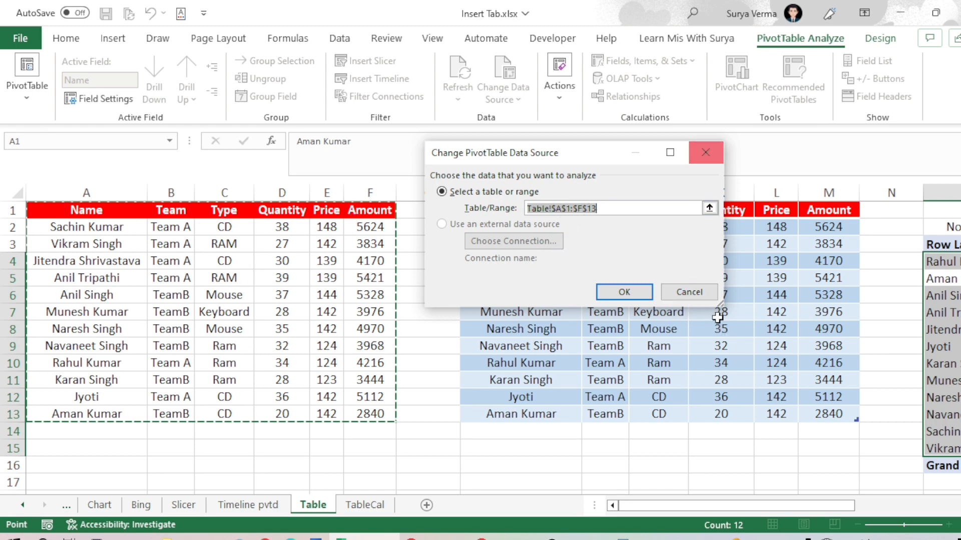
left_click(704, 299)
left_click(952, 345)
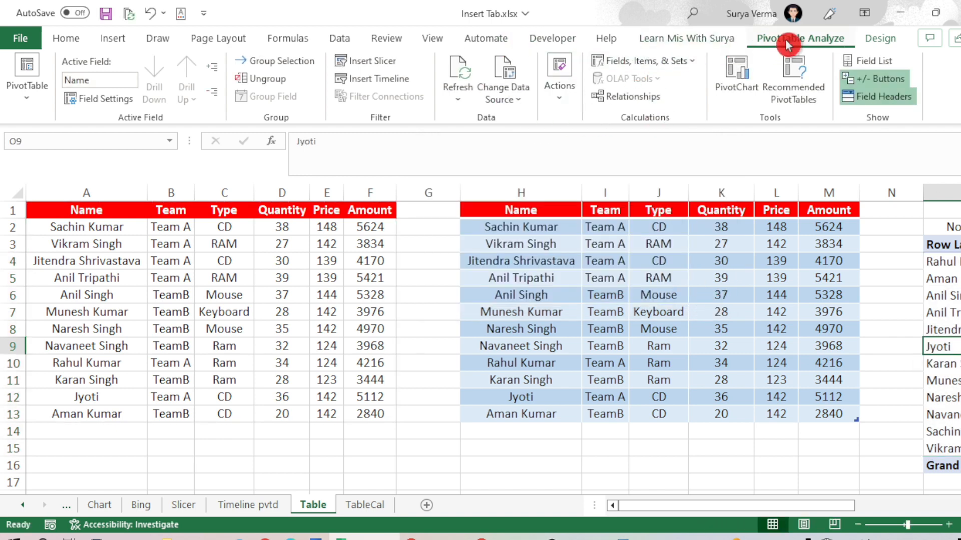
left_click(503, 98)
left_click(519, 122)
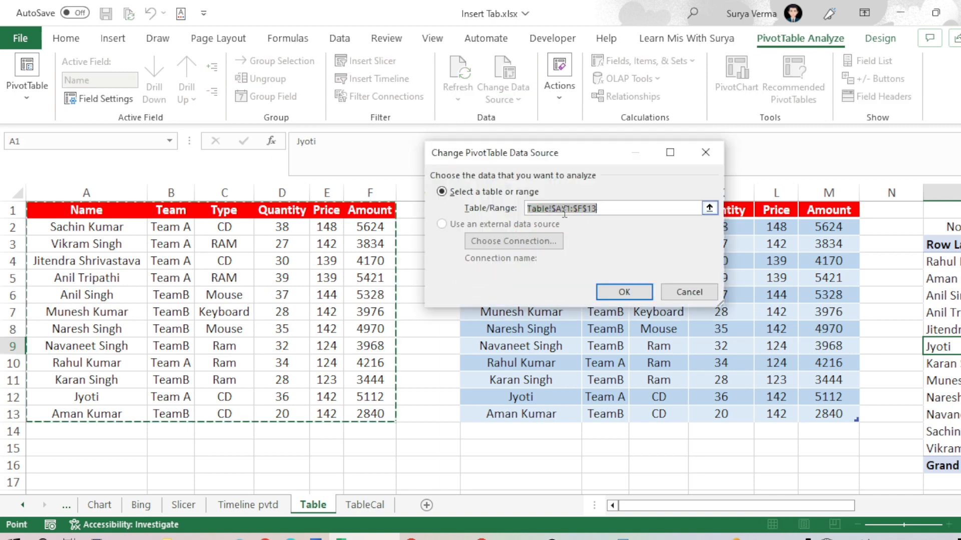
left_click(671, 292)
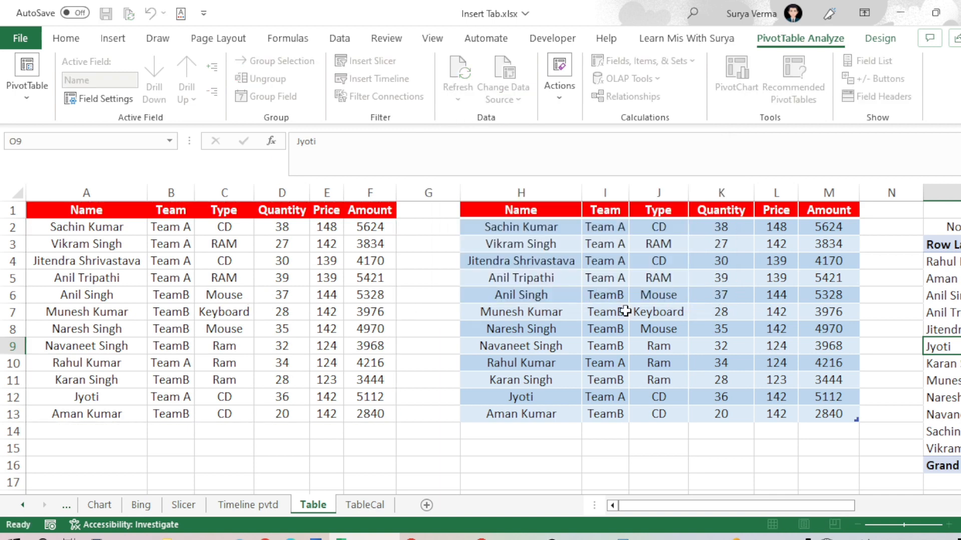
Extend the plain range by filling its last record in row 13 down through A14:F15
left_click_drag(764, 500, 795, 493)
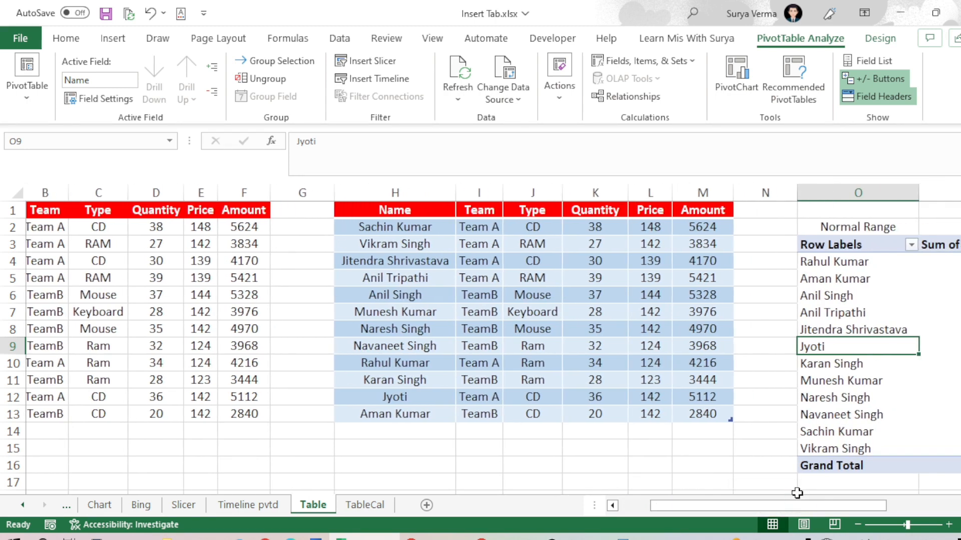
left_click(231, 433)
left_click_drag(741, 506, 470, 505)
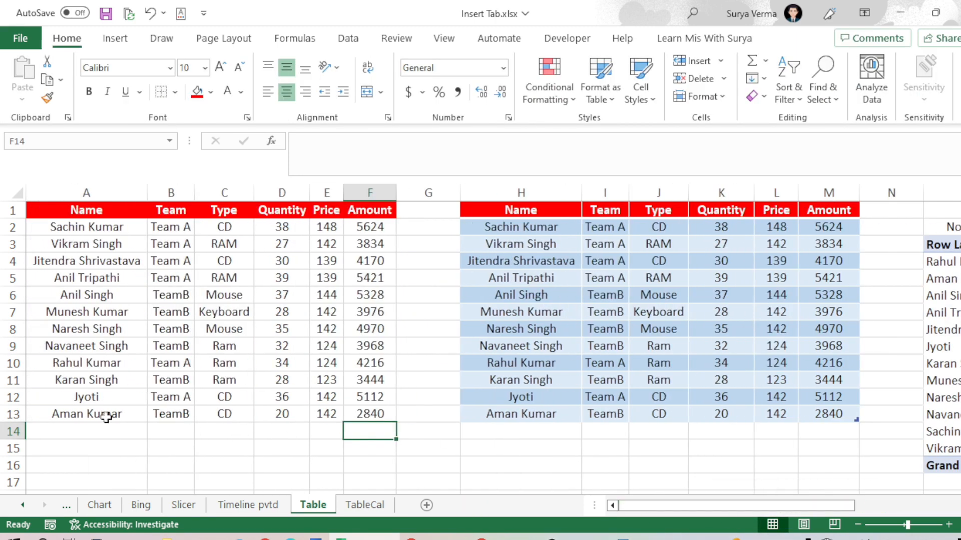
left_click_drag(54, 414, 367, 445)
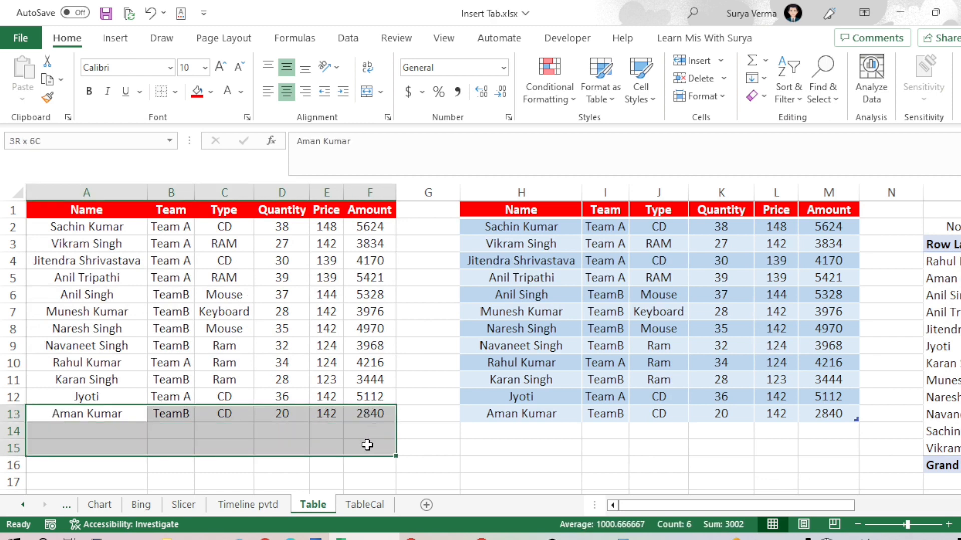
key("ctrl+d")
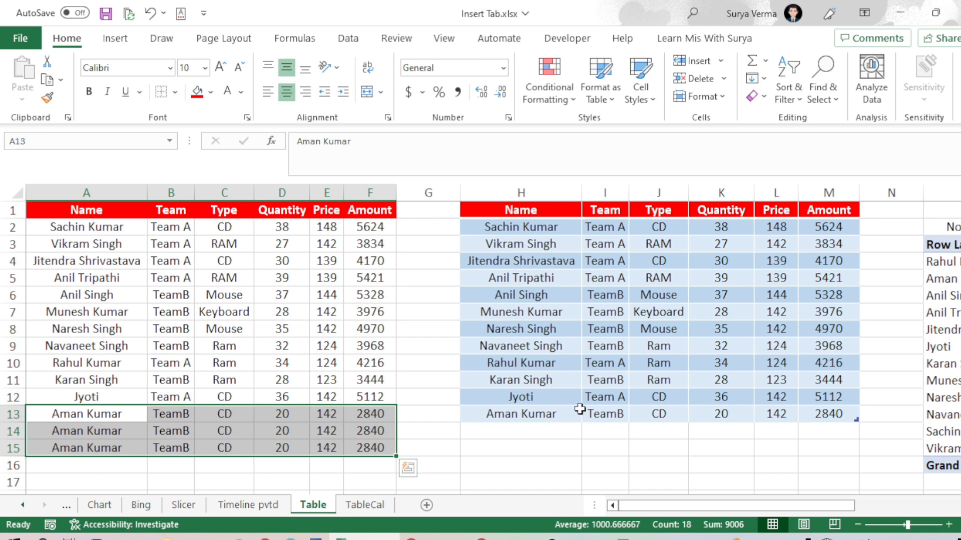
Start a new record in the blue-banded table by entering a person's name in cell H14, directly below the last row
left_click_drag(535, 415, 826, 457)
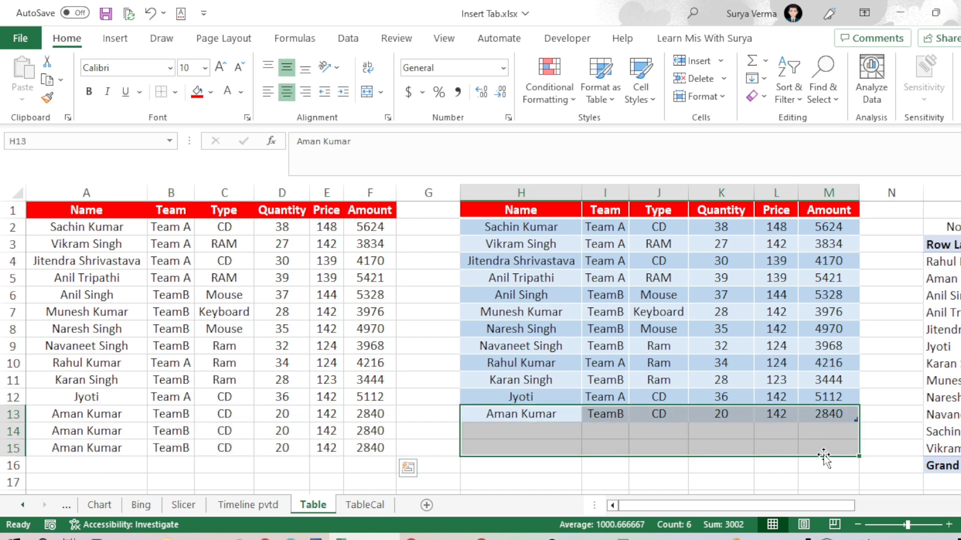
left_click(817, 432)
left_click(516, 434)
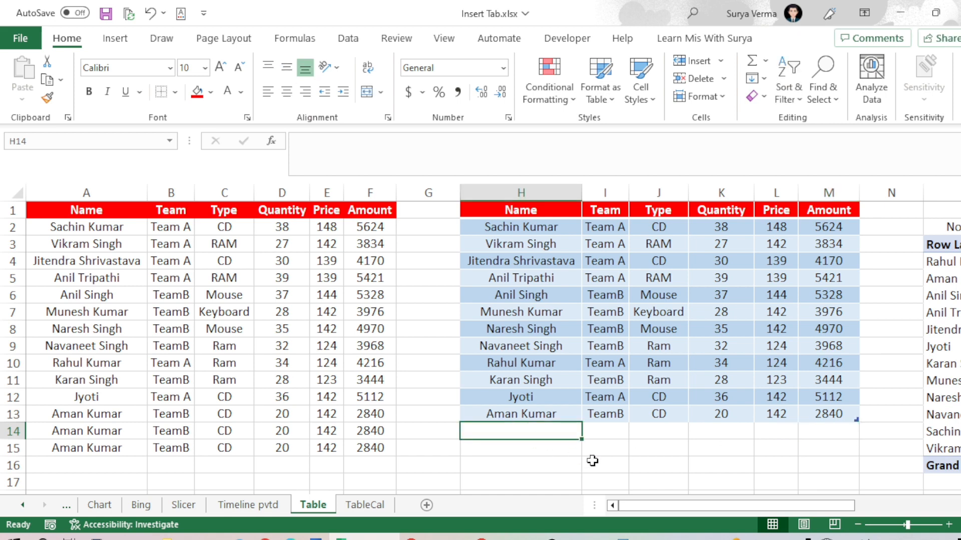
type("k")
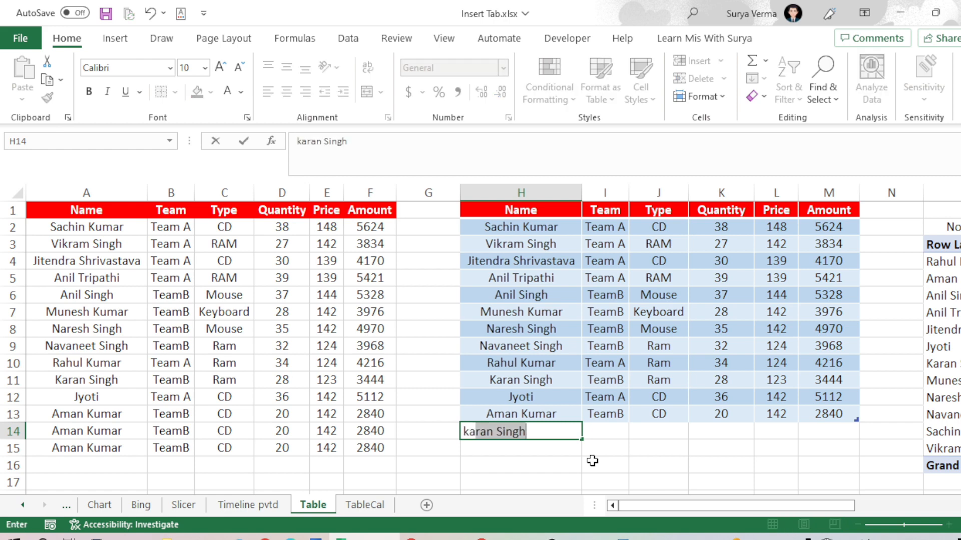
type("aaml kumar")
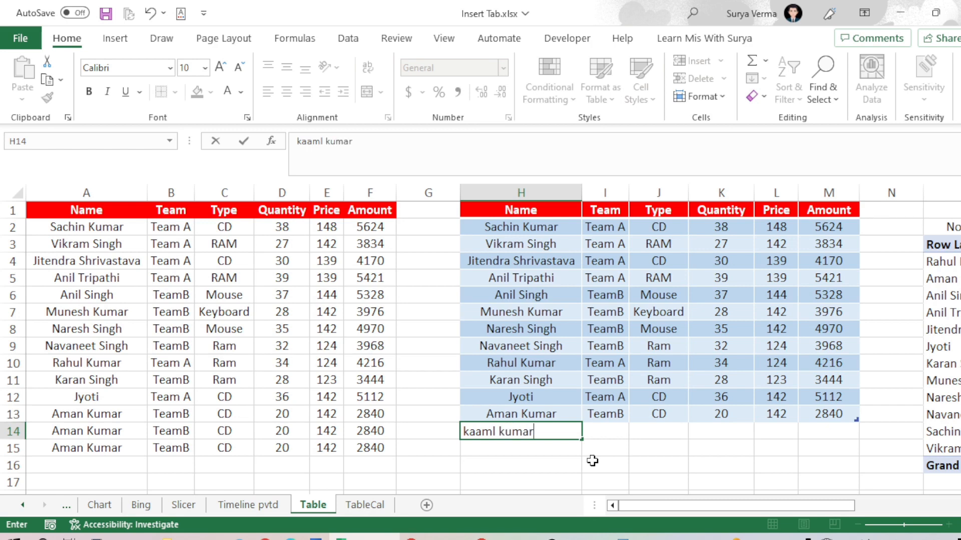
key("Return")
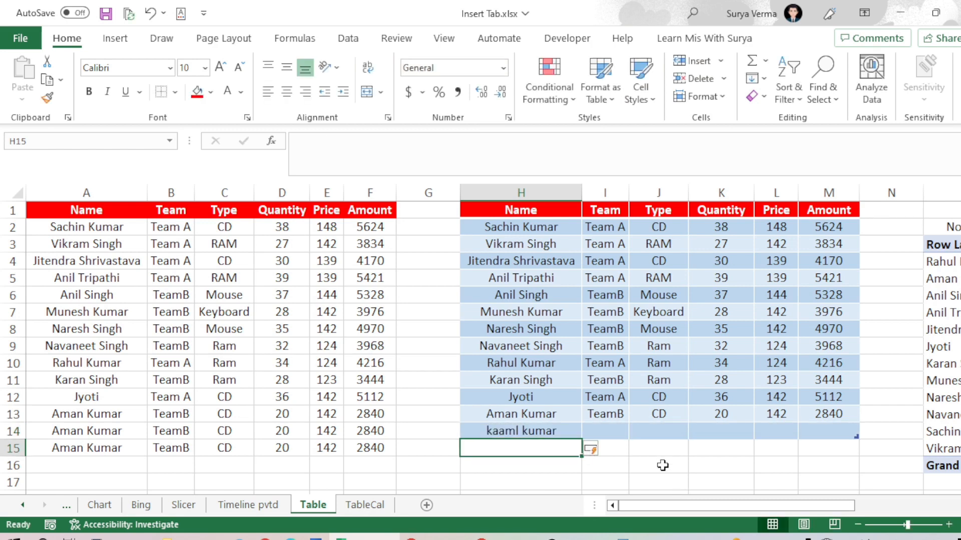
Complete row 14 of the blue-banded table by filling TeamB, CD, 20, 142 and 2840 down from row 13
left_click(608, 431)
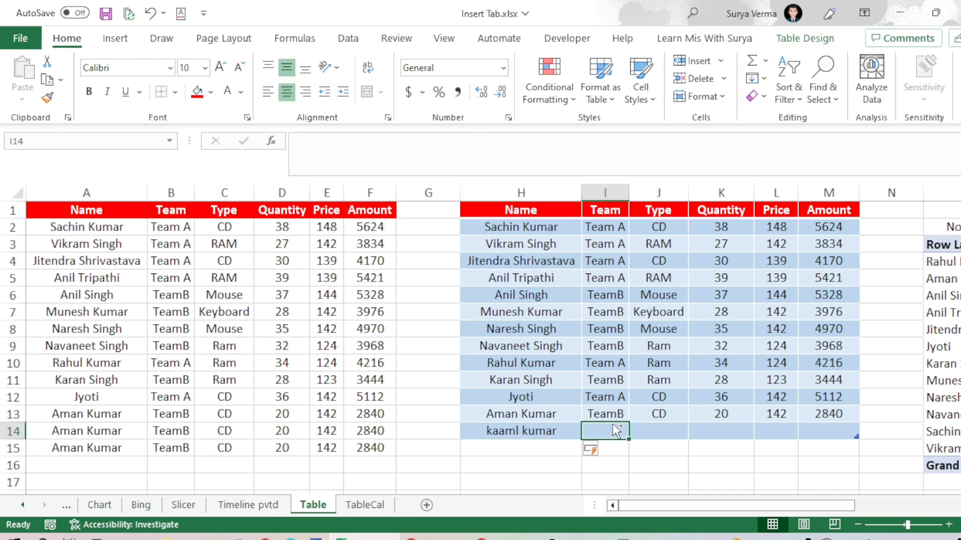
key("ctrl+d")
left_click(666, 425)
key("ctrl+d")
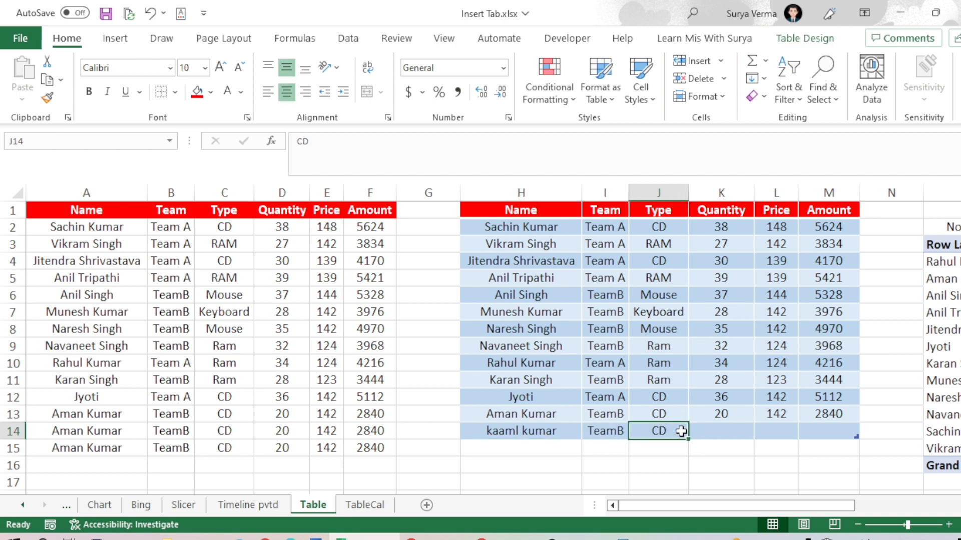
left_click(729, 432)
key("ctrl+d")
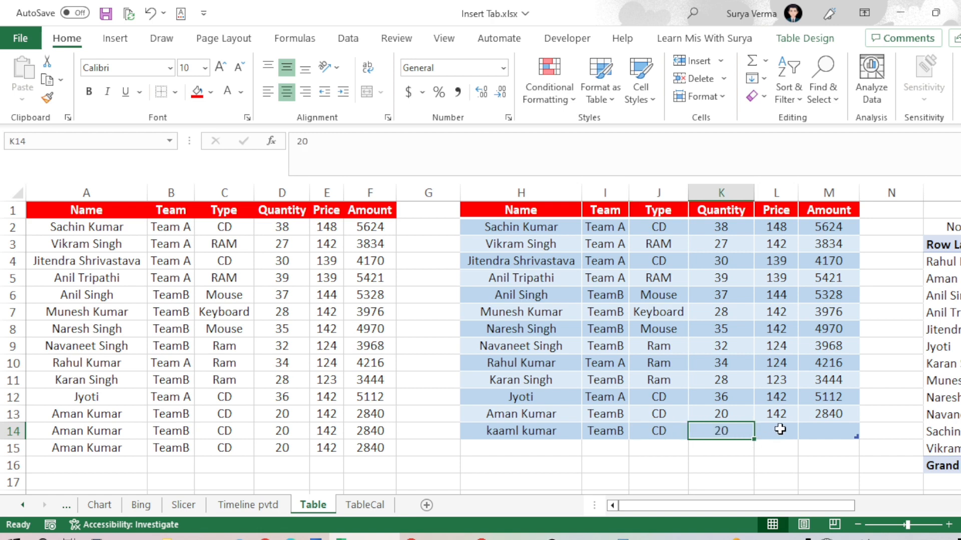
left_click(781, 427)
left_click(819, 430)
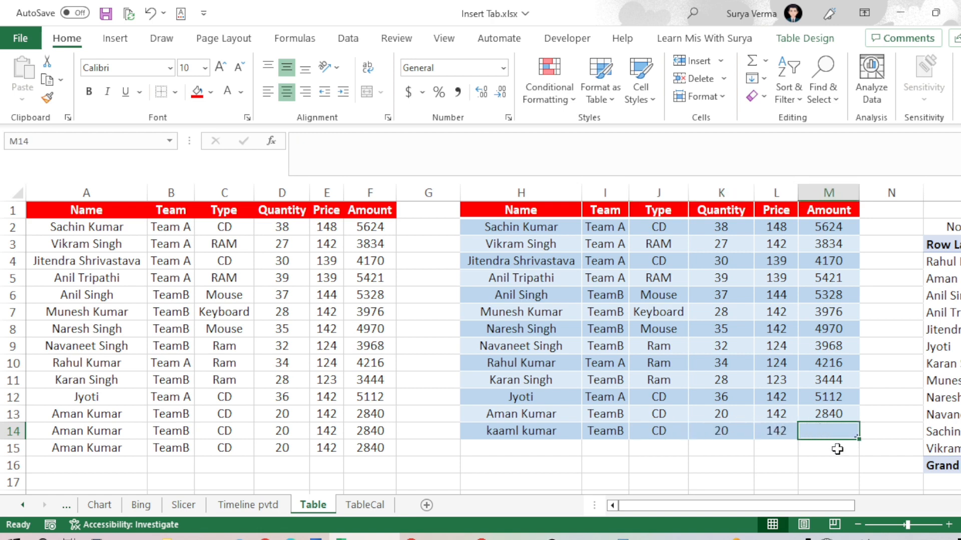
key("ctrl+d")
left_click(96, 464)
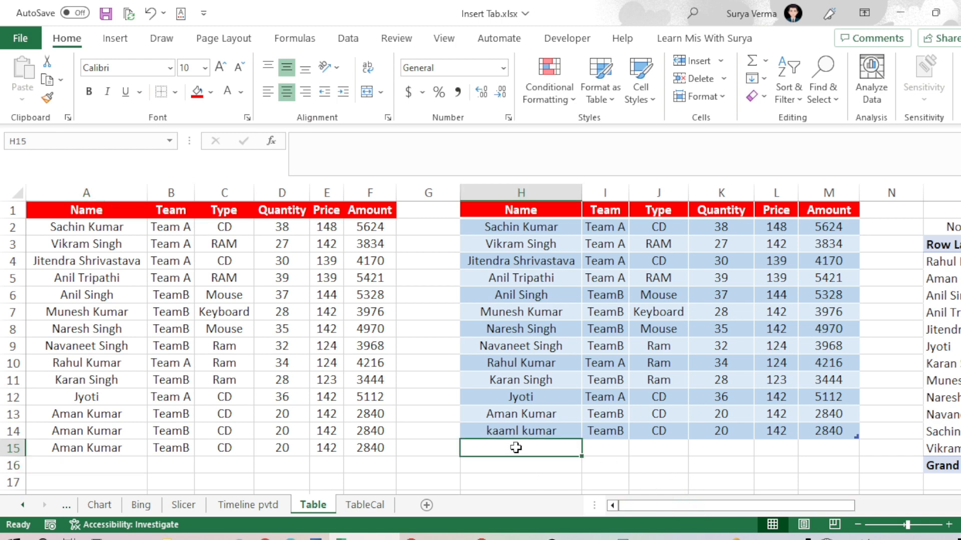
left_click_drag(514, 445, 822, 445)
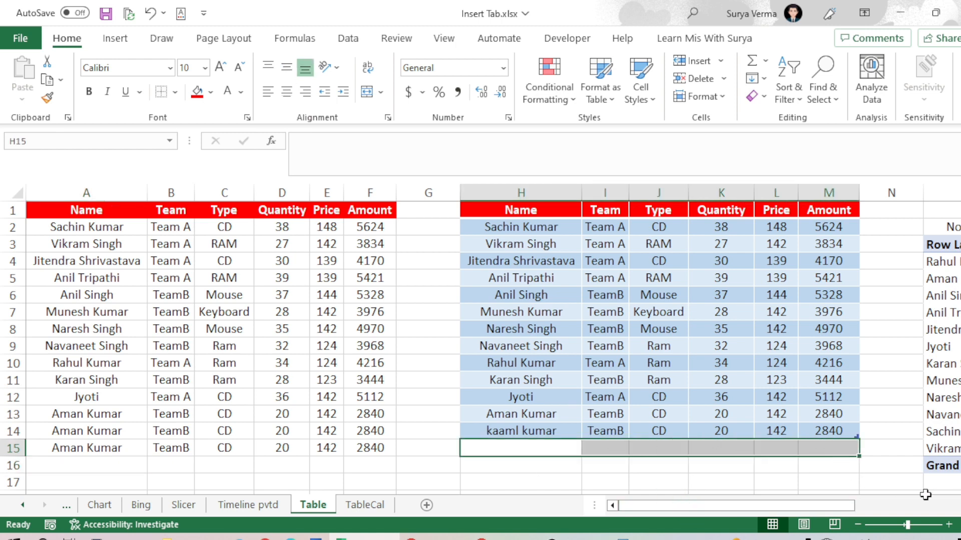
Show the field list for the empty PivotTable at R4, placing Name in Rows and Amount in Values
left_click_drag(832, 506, 960, 502)
left_click(876, 381)
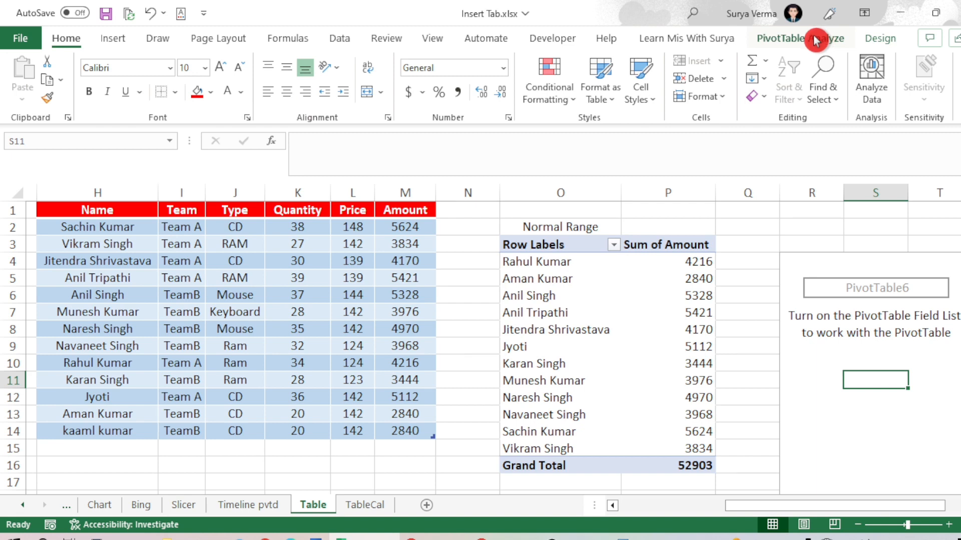
left_click(820, 39)
left_click(867, 65)
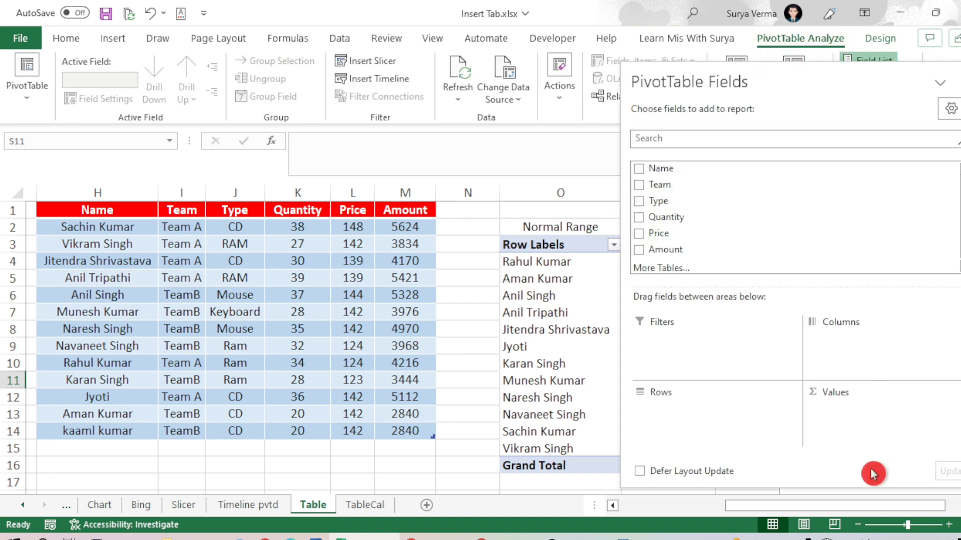
scroll(851, 506, "right", 1)
scroll(851, 505, "right", 8)
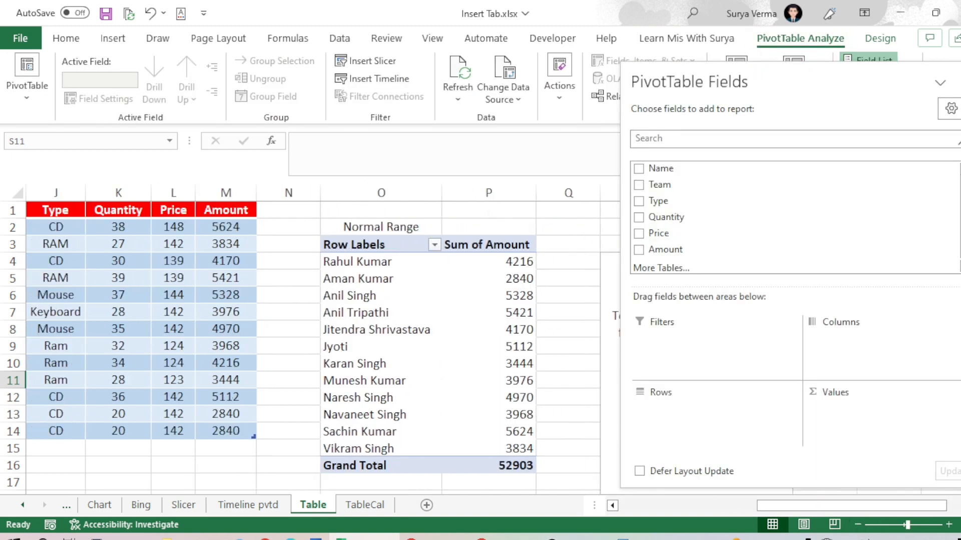
left_click_drag(651, 169, 670, 428)
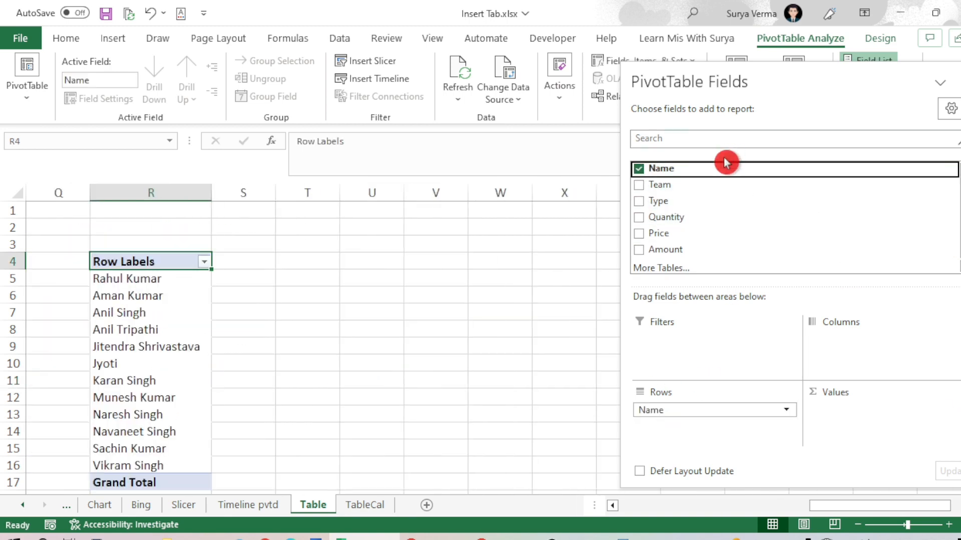
left_click_drag(668, 250, 857, 426)
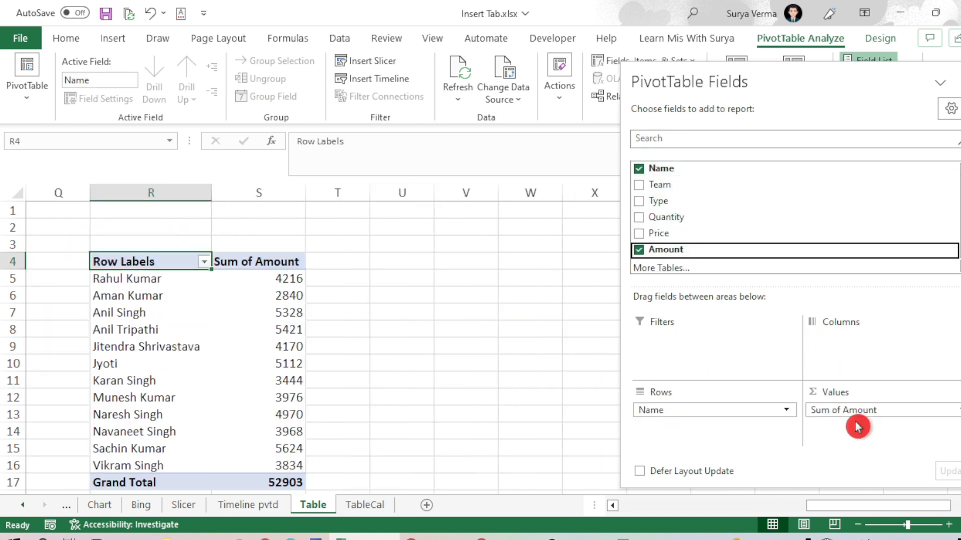
left_click(405, 394)
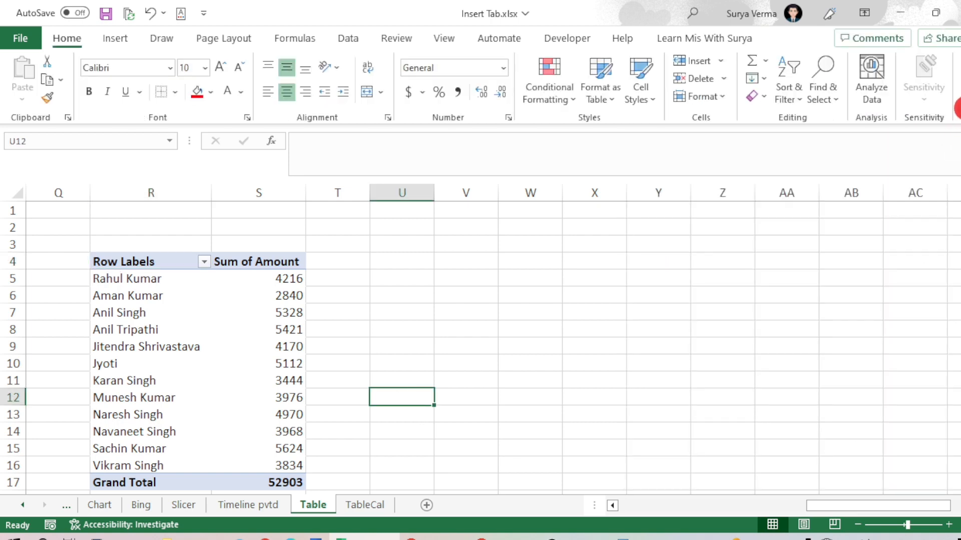
Reposition the R4 PivotTable one row higher so it starts at cell R3, level with the Normal Range PivotTable
left_click_drag(811, 521, 749, 526)
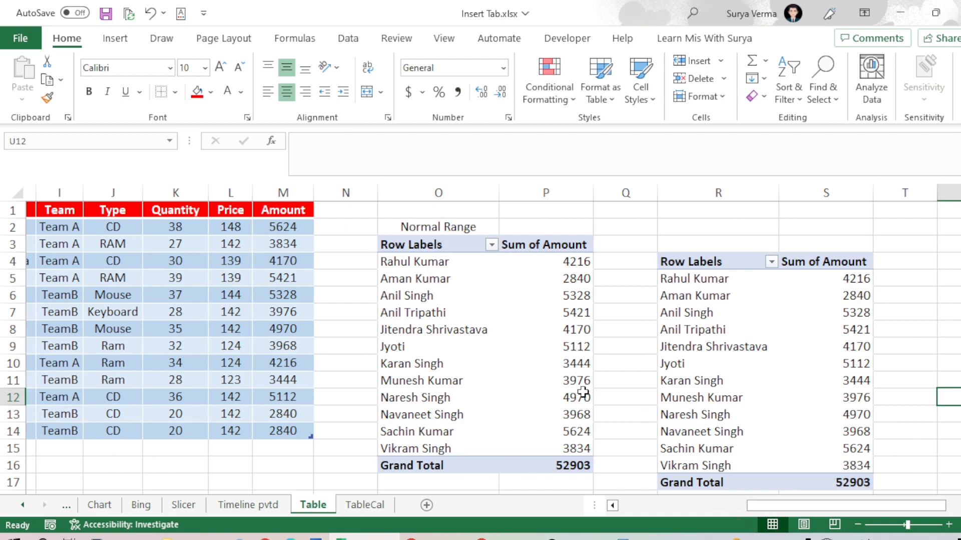
left_click_drag(674, 260, 856, 478)
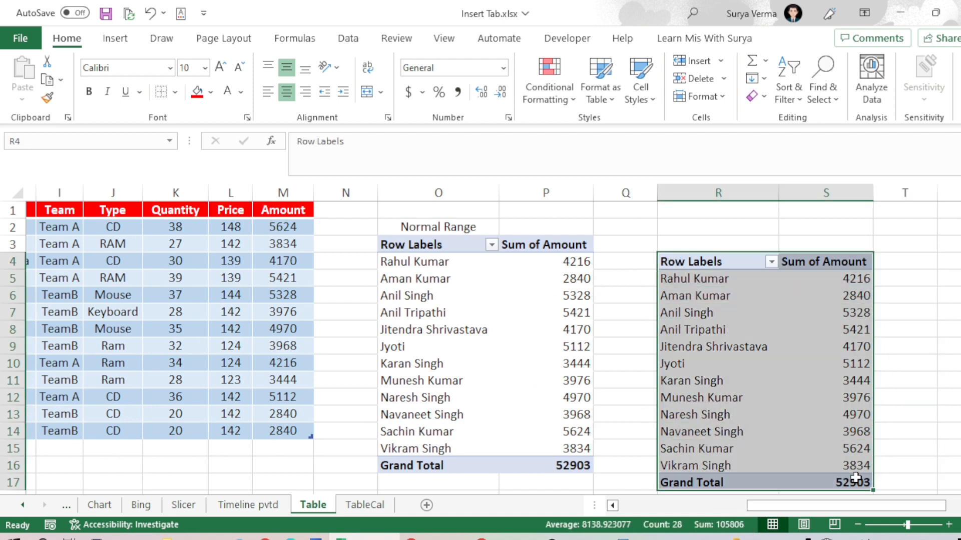
key("ctrl+c")
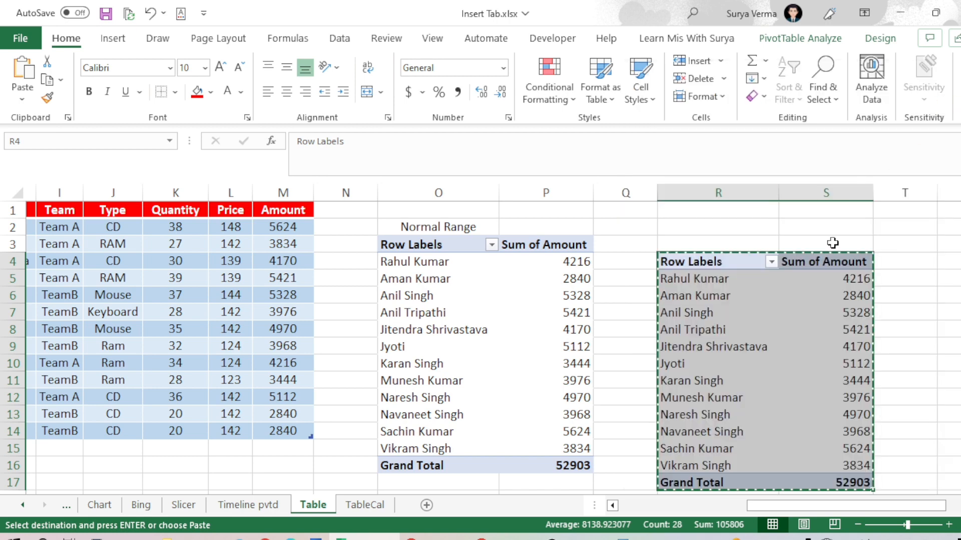
left_click(685, 243)
key("ctrl+v")
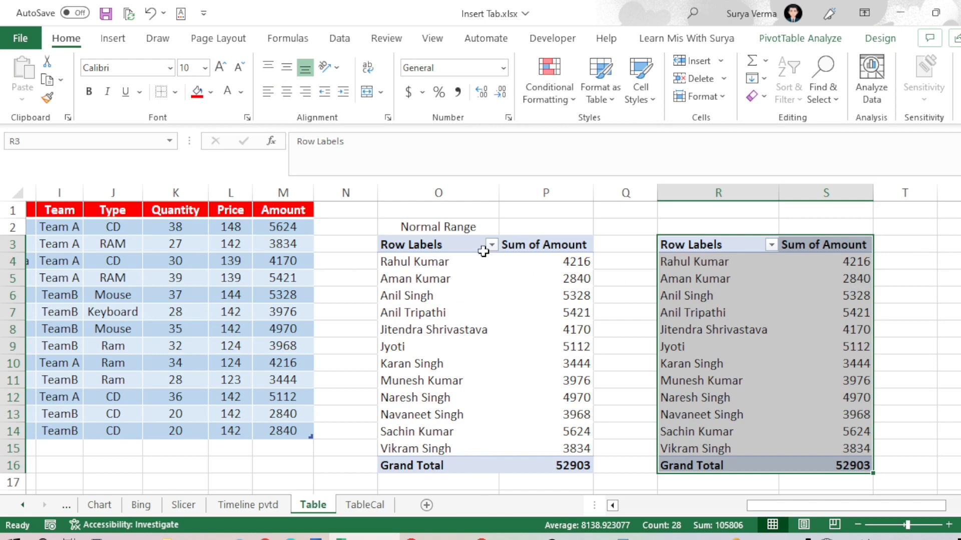
Label the repositioned PivotTable "Table" in cell R2 directly above it
left_click(700, 222)
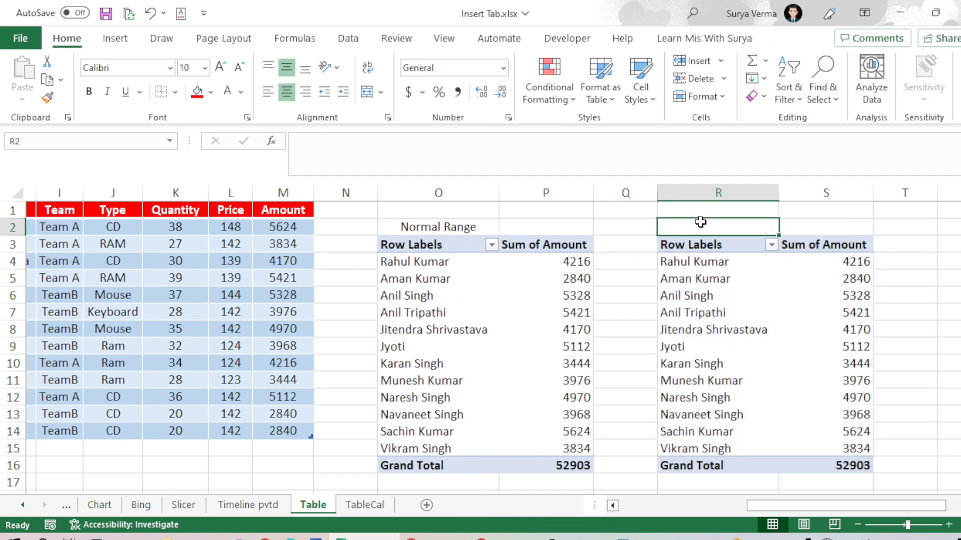
type("Table")
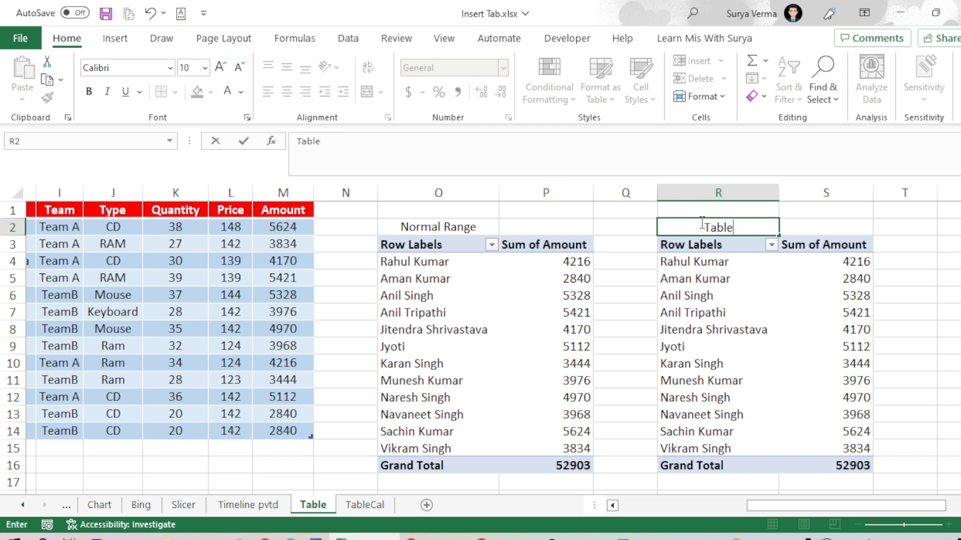
key("Return")
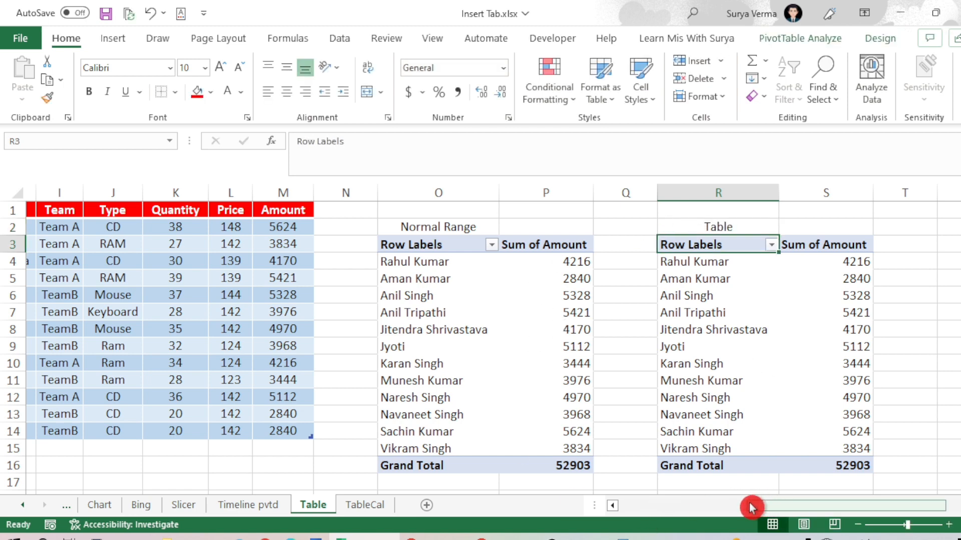
Refresh the PivotTable labelled "Table" so it picks up the row added to its source table
right_click(690, 313)
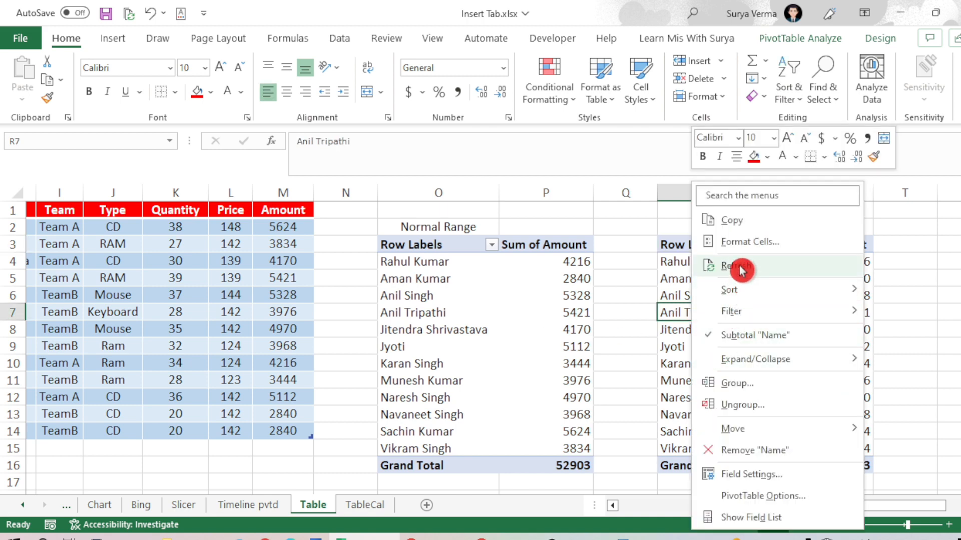
left_click(741, 269)
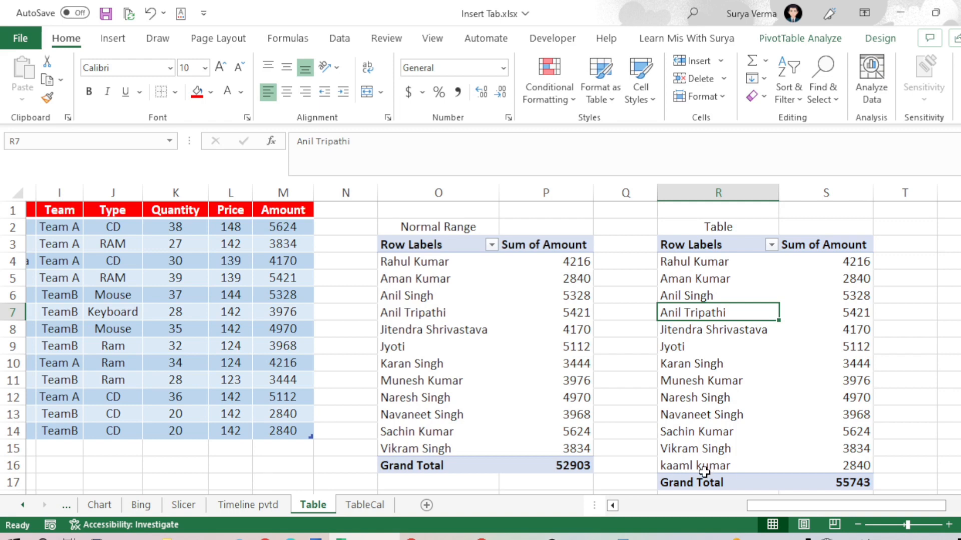
left_click(440, 431)
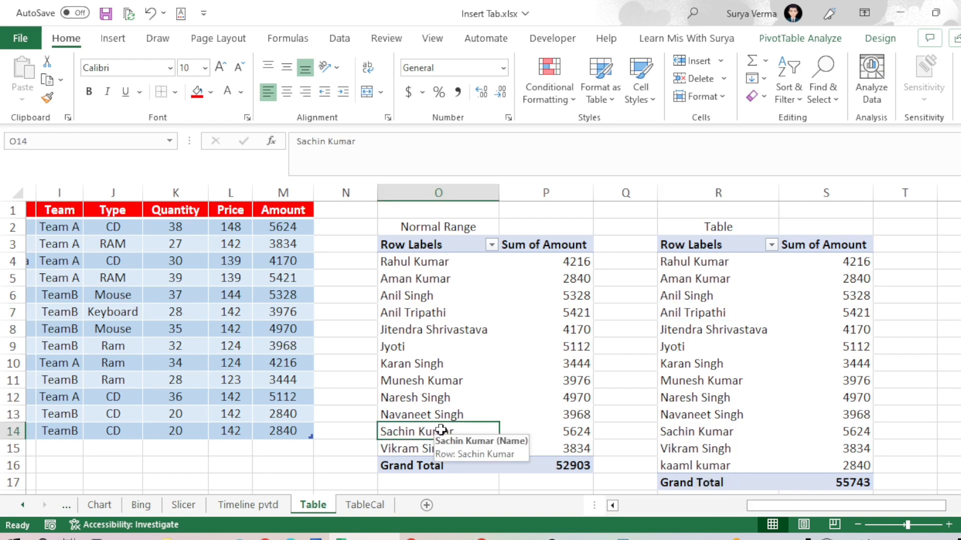
left_click_drag(758, 505, 603, 505)
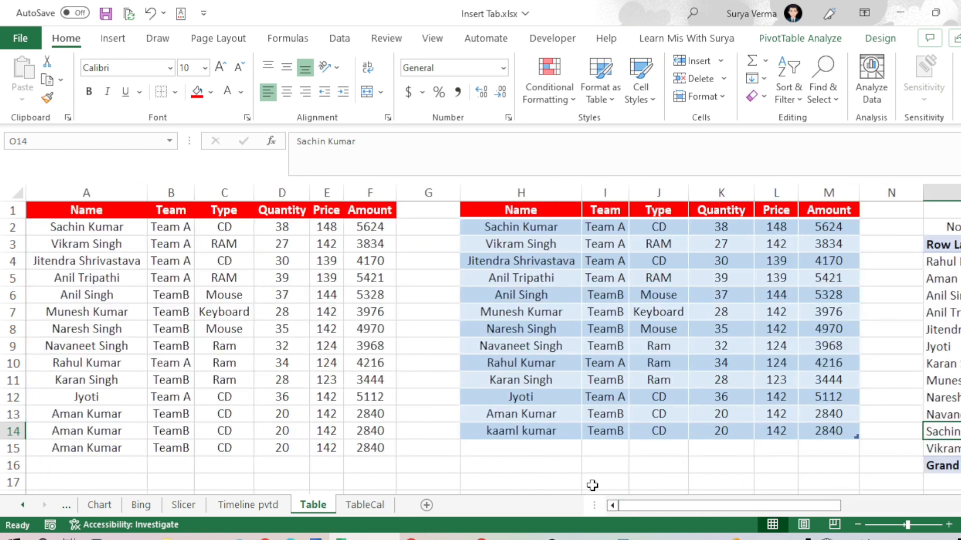
left_click(849, 432)
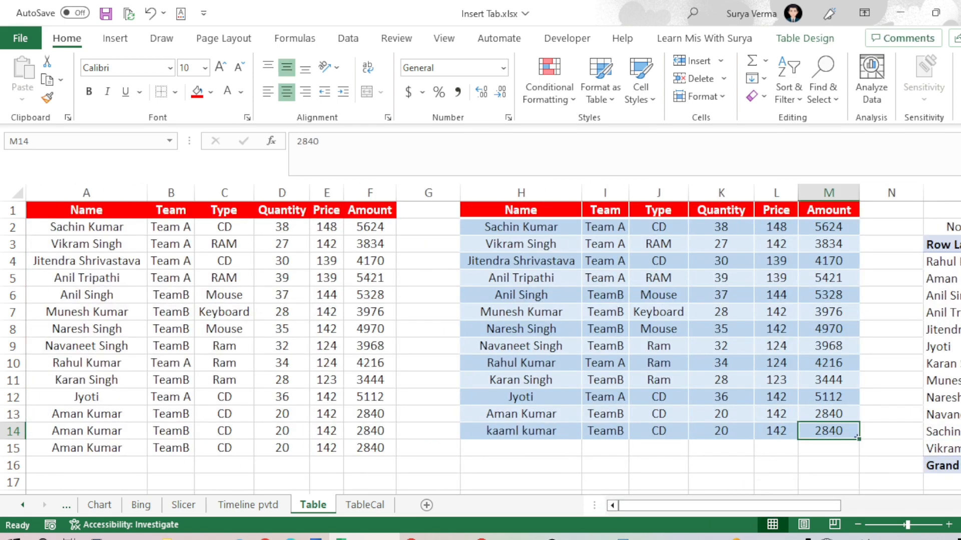
key("Return")
left_click(838, 433)
key("Up")
key("Up")
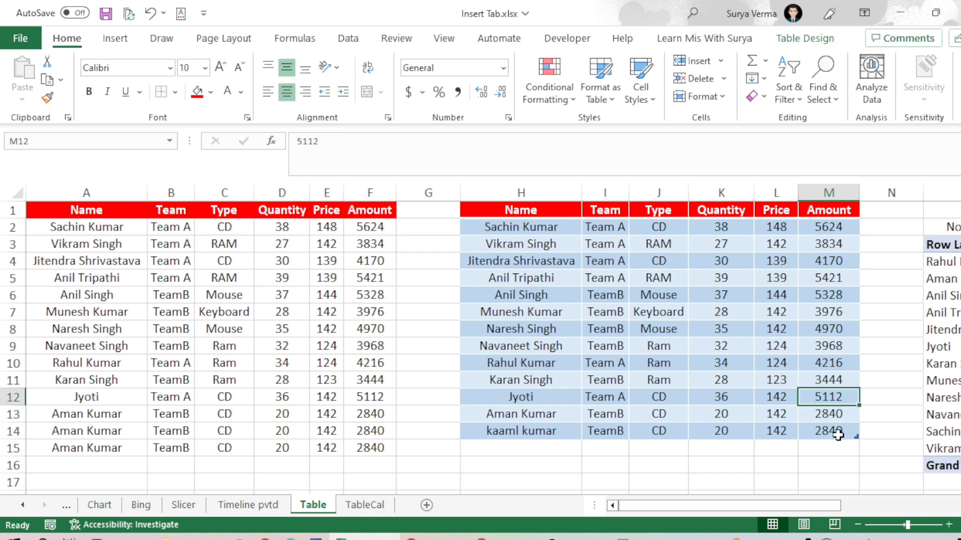
key("Tab")
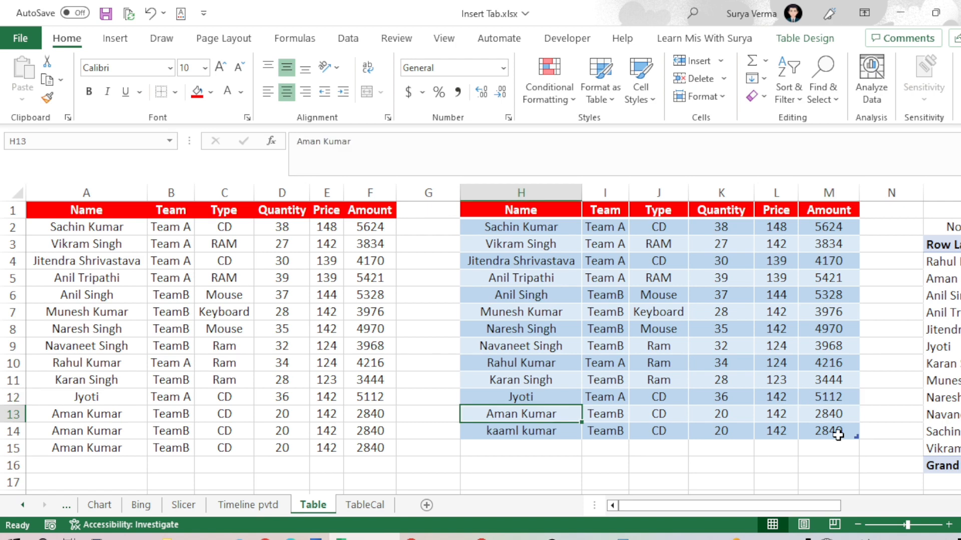
key("Down")
key("Down")
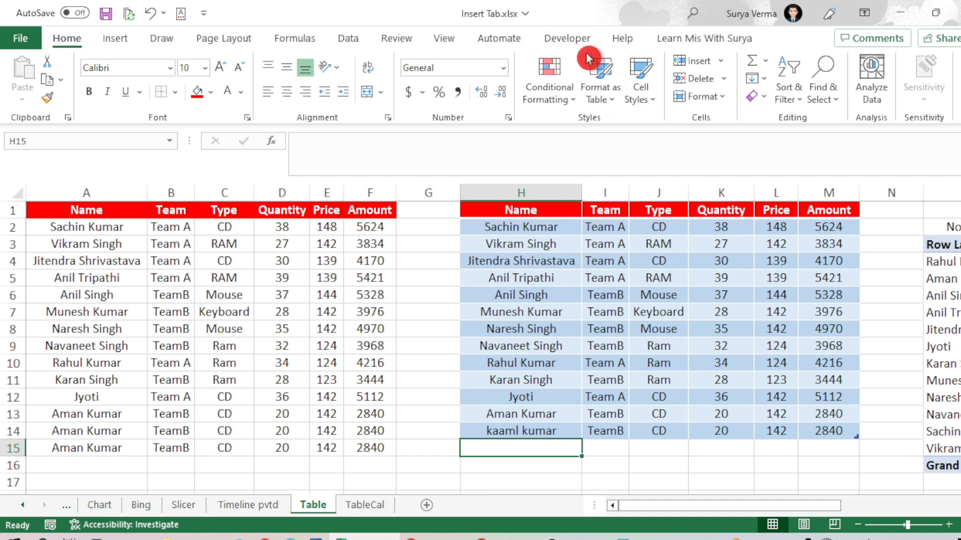
Turn on the Total Row for the blue-banded table and append an empty row 15 directly above it
left_click(551, 345)
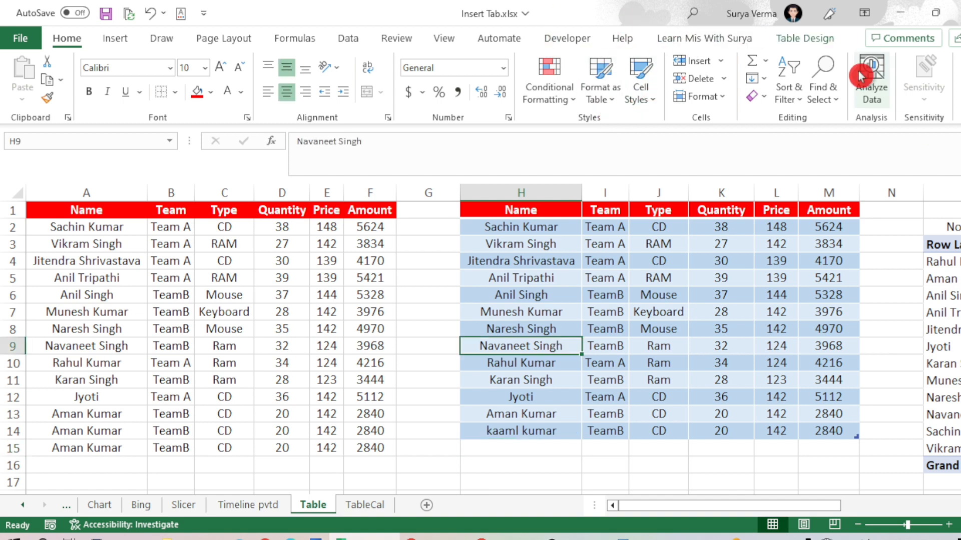
left_click(823, 38)
left_click(442, 79)
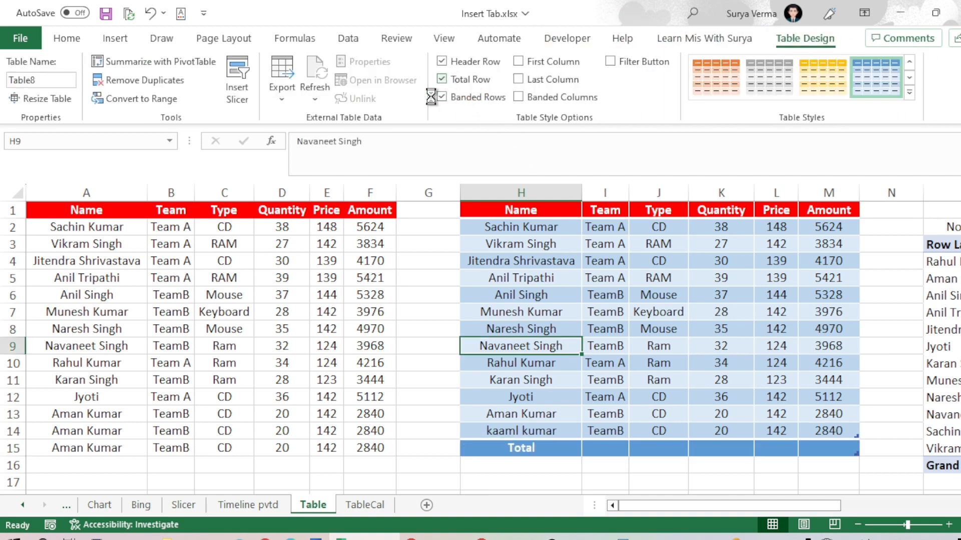
left_click(724, 429)
left_click(828, 431)
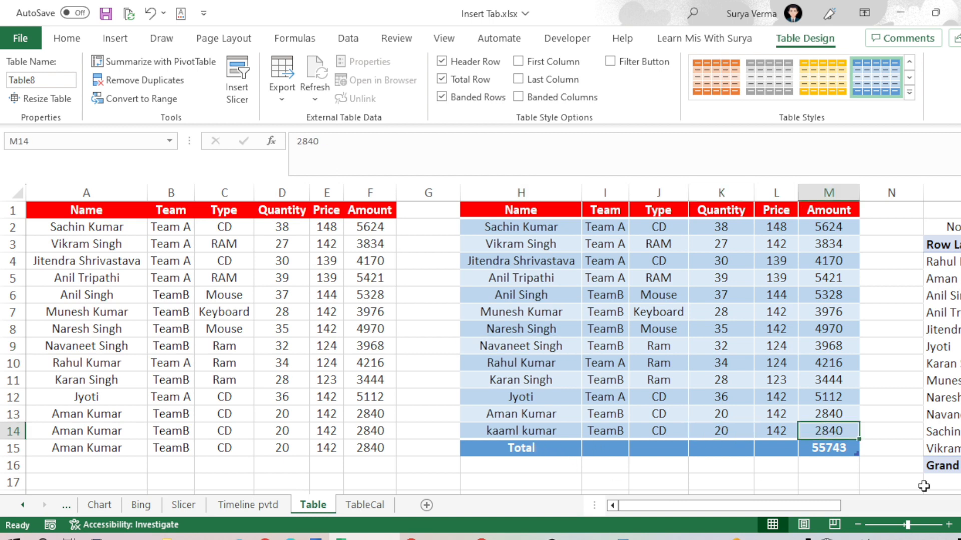
key("Tab")
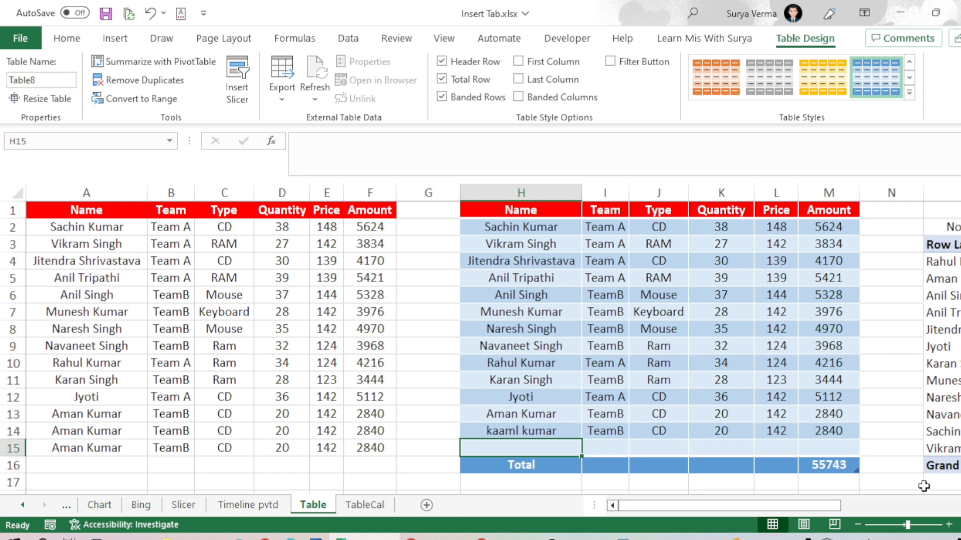
Sum the plain range's Amount column in cell F16 with AutoSum
left_click(231, 433)
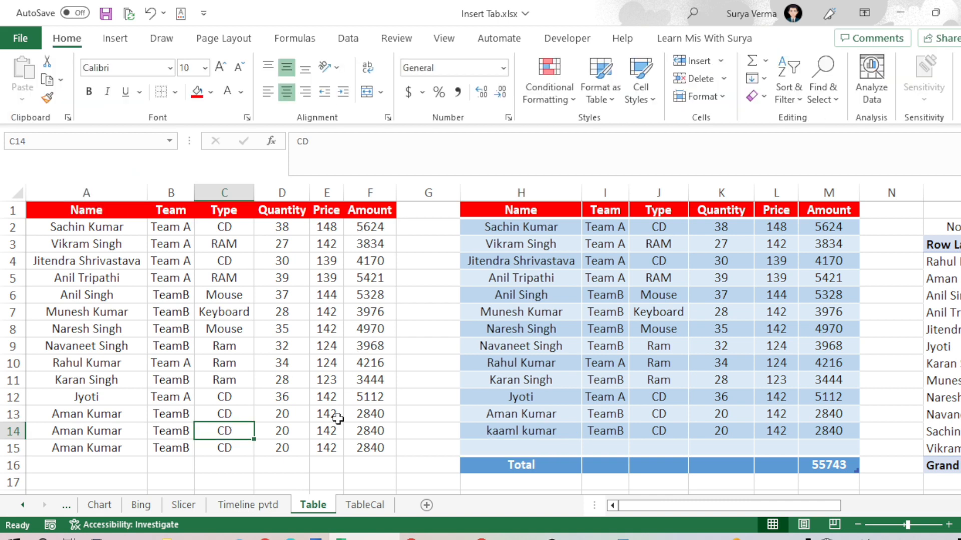
left_click(368, 467)
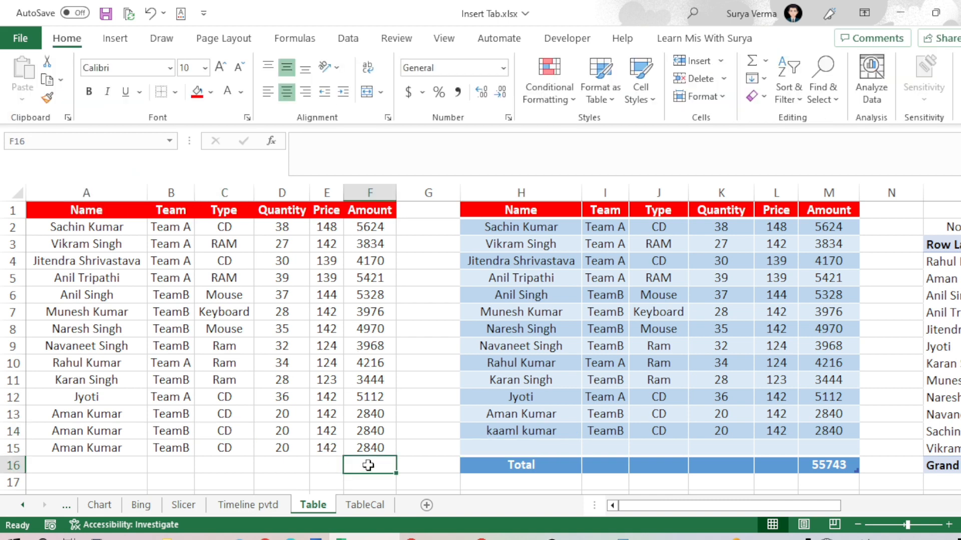
key("alt+equal")
key("Return")
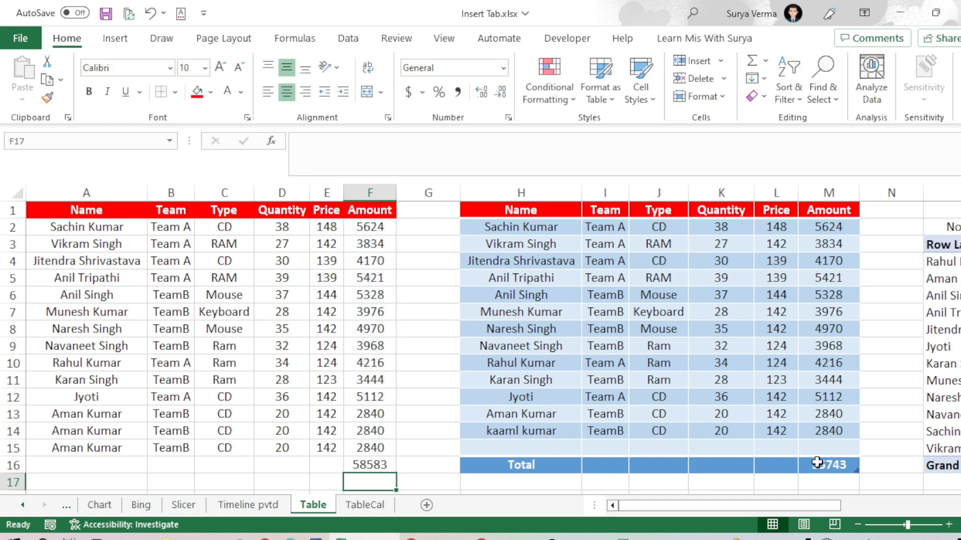
left_click(367, 447)
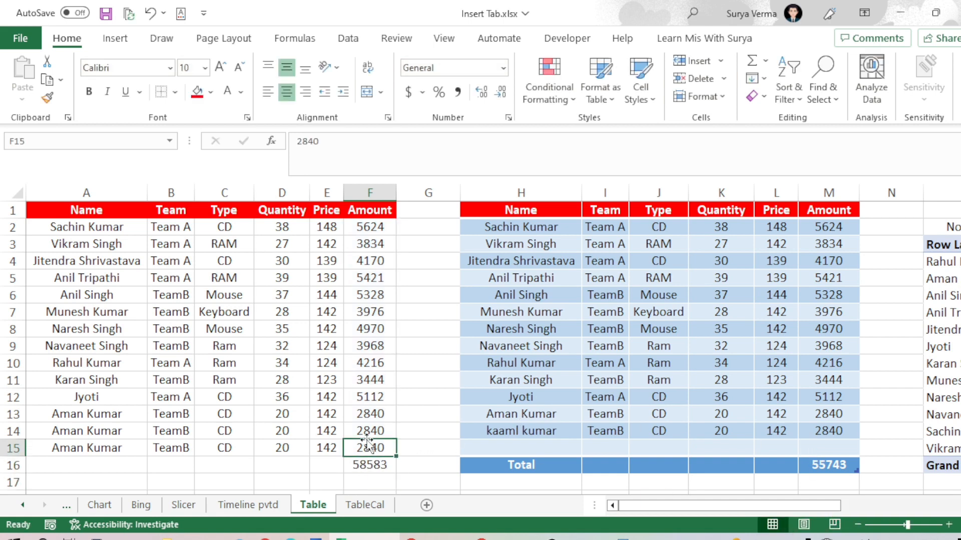
key("Right")
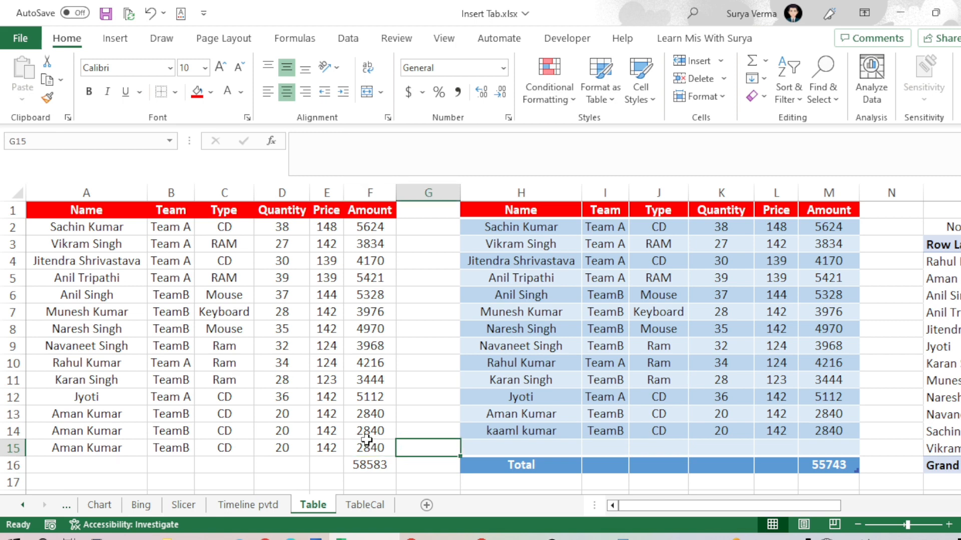
Append another empty row 16 to the blue-banded table above its total row
left_click(847, 450)
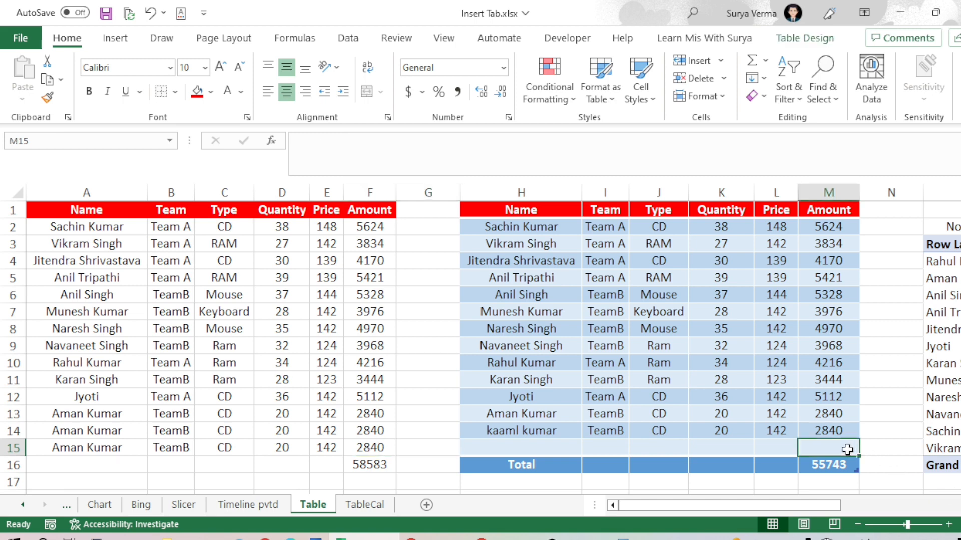
key("Tab")
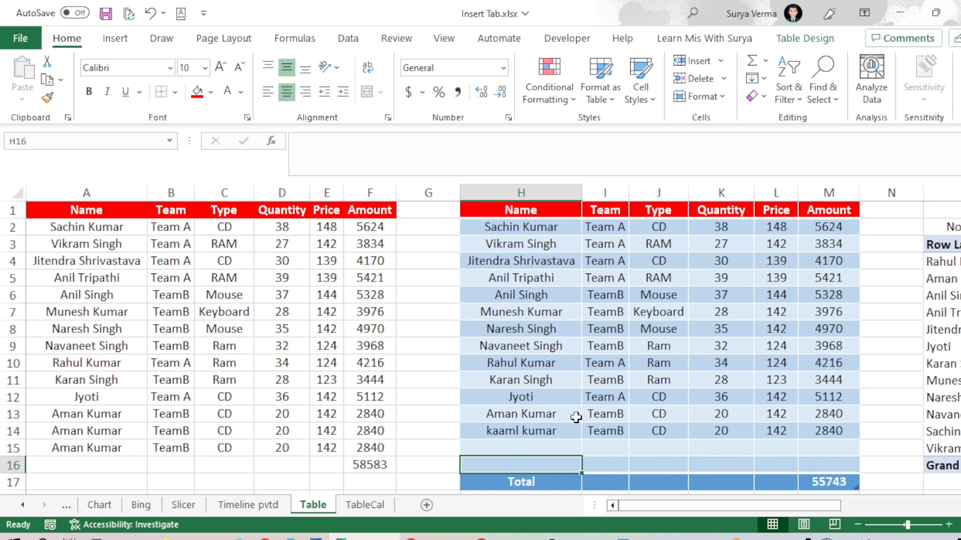
left_click(570, 497)
Copy rows 9 and 10 of the blue-banded table into its empty rows 15 and 16
left_click_drag(547, 345, 833, 366)
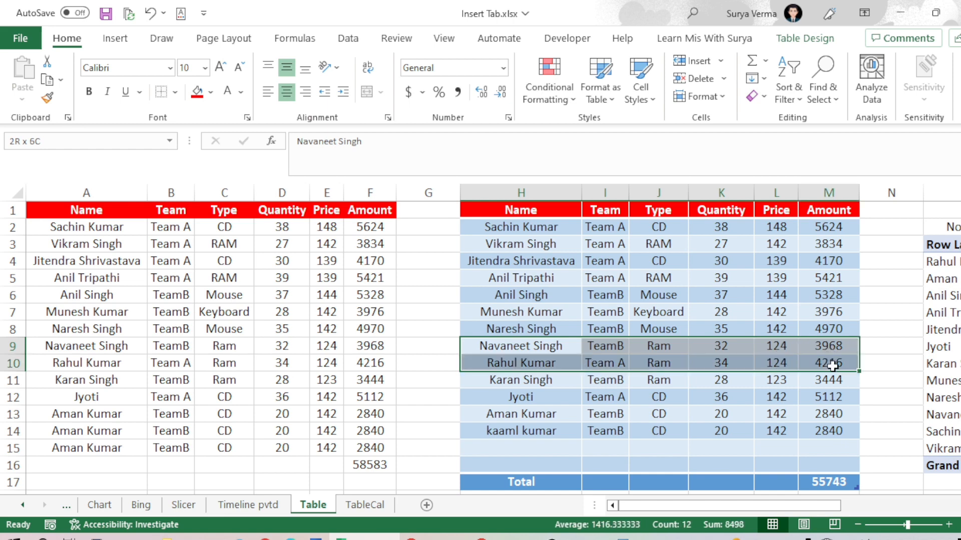
key("ctrl+c")
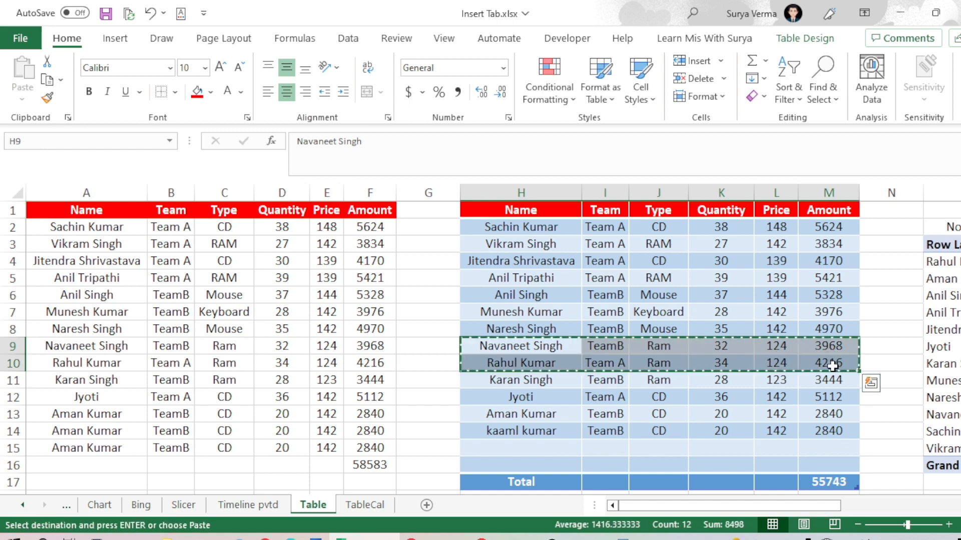
left_click(521, 446)
key("ctrl+v")
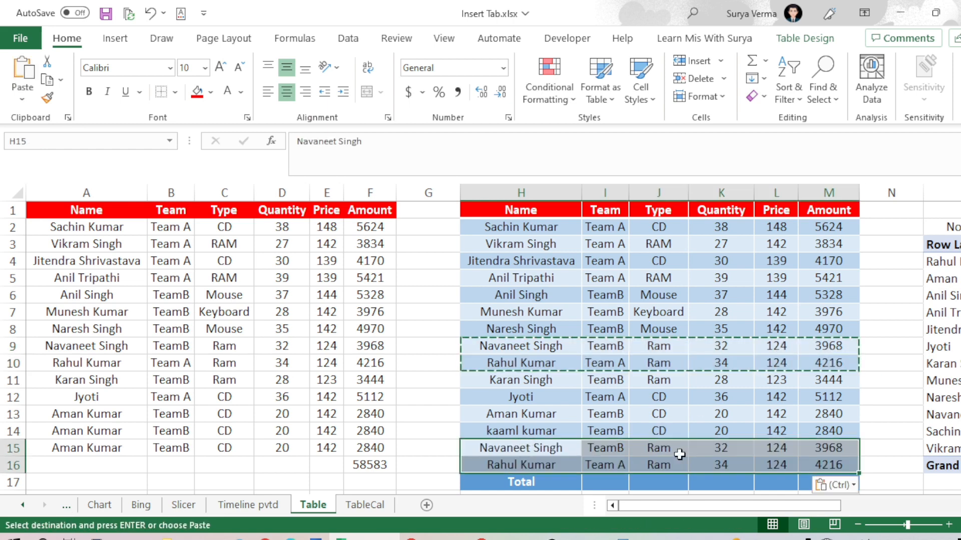
left_click(666, 414)
key("Escape")
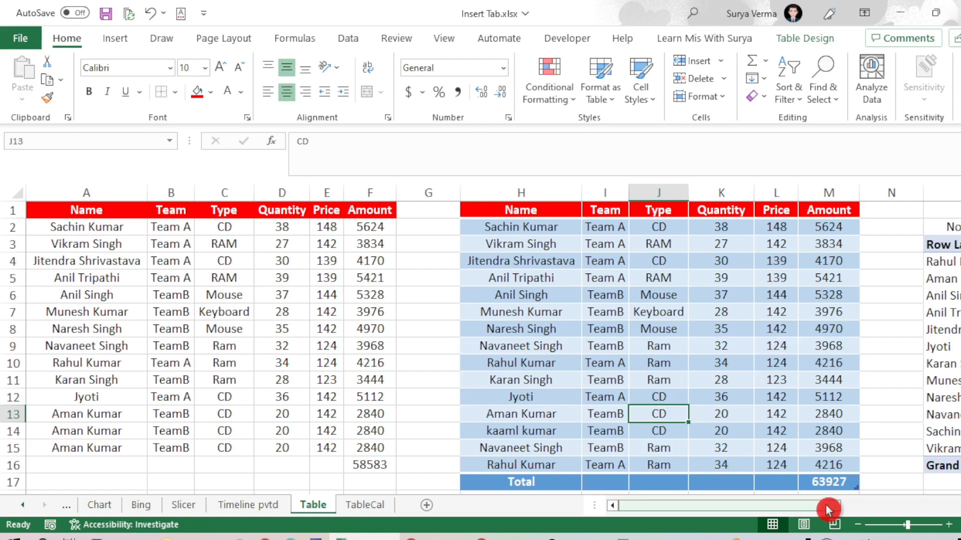
Refresh the "Table" PivotTable to include the two pasted rows and check its grand total against the table's total row
left_click_drag(826, 506, 906, 506)
left_click(895, 385)
right_click(895, 384)
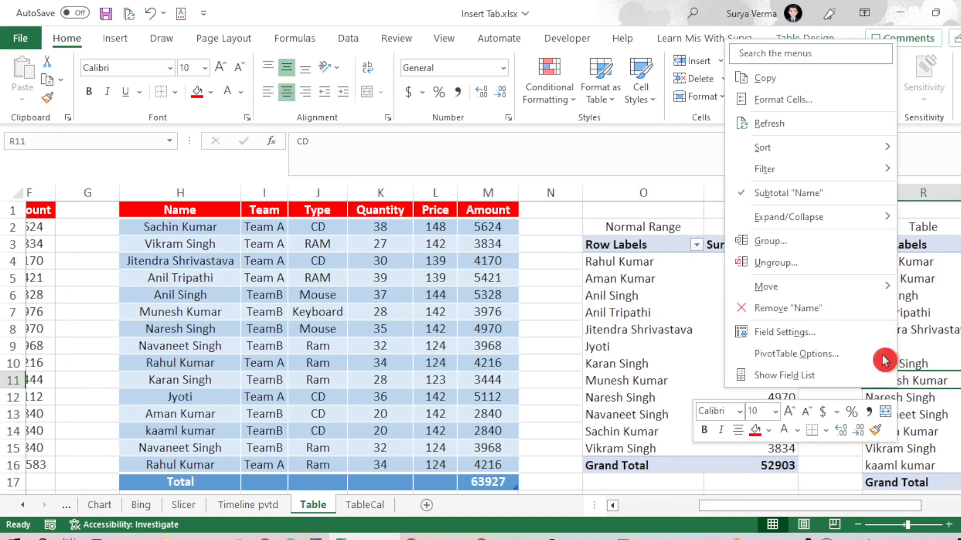
key("Escape")
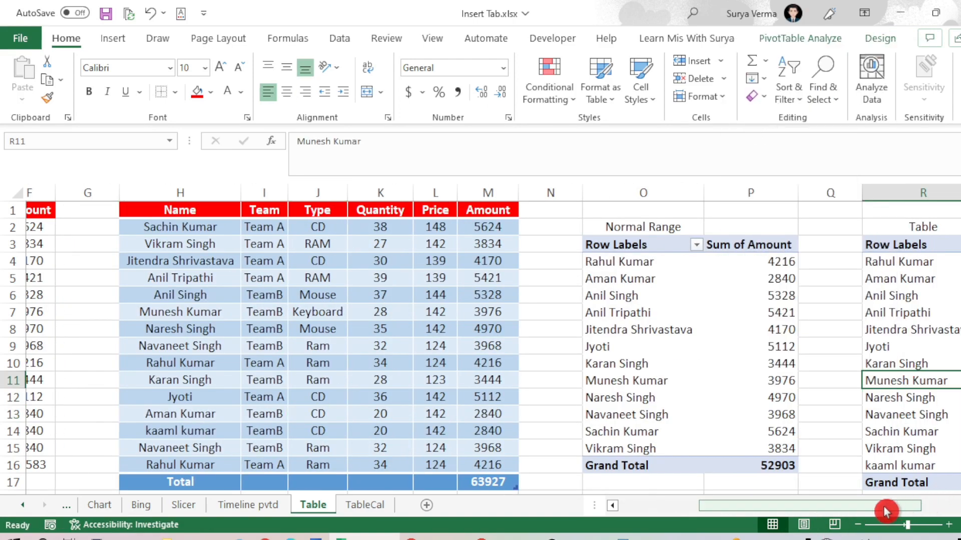
left_click_drag(884, 507, 924, 506)
left_click(883, 485)
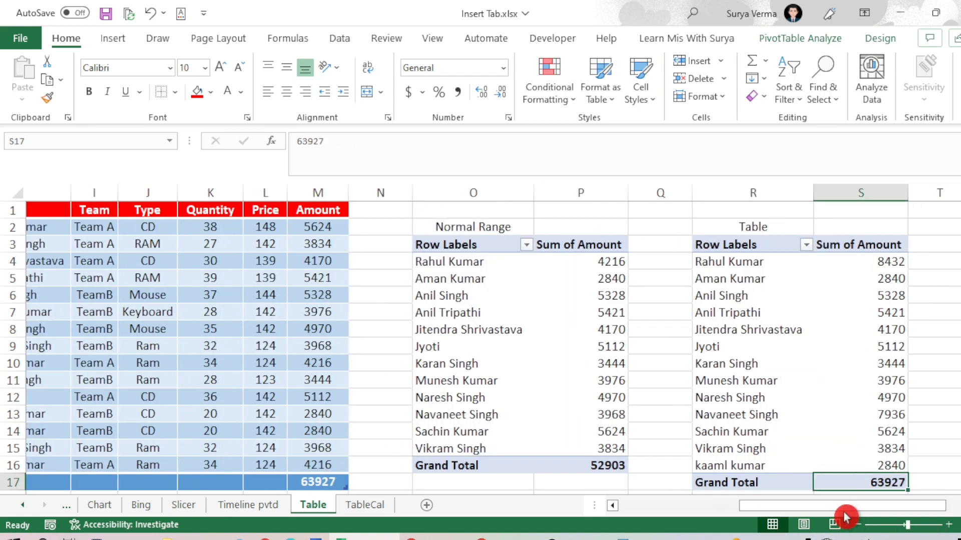
Refresh the Normal Range PivotTable in column O
left_click_drag(848, 507, 665, 506)
left_click(534, 446)
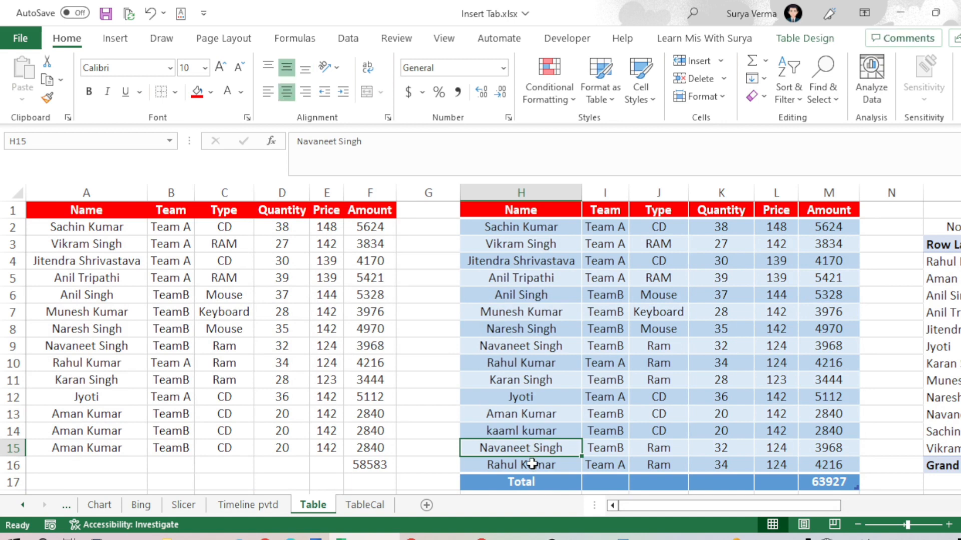
left_click(528, 464)
left_click(60, 463)
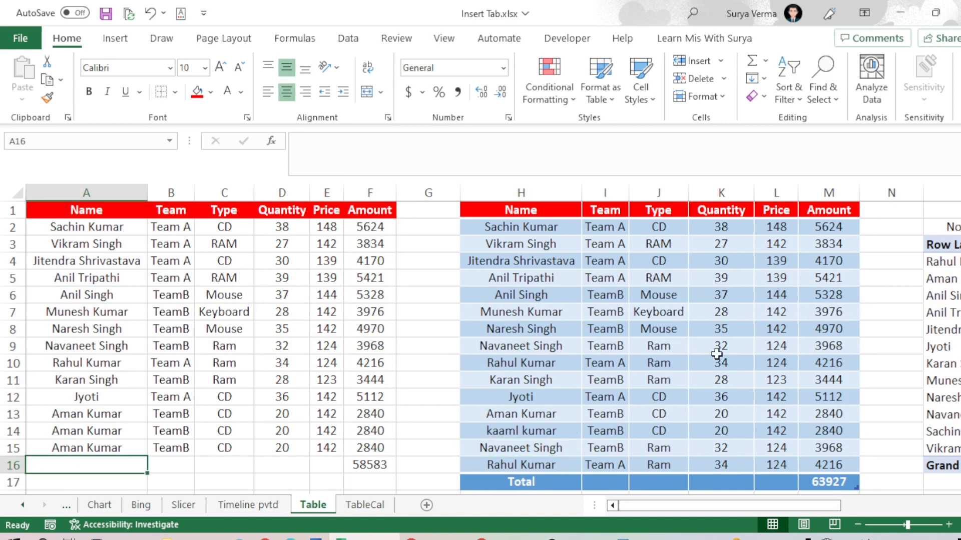
left_click(931, 363)
right_click(931, 364)
left_click(236, 449)
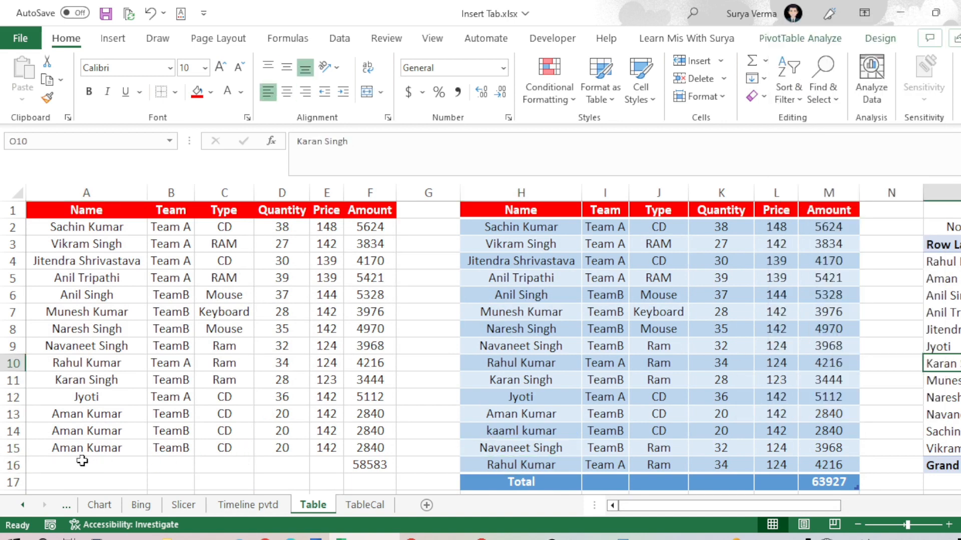
Fill row 15 of the plain range down into rows 16 and 17 across columns A to F
left_click_drag(83, 461, 349, 466)
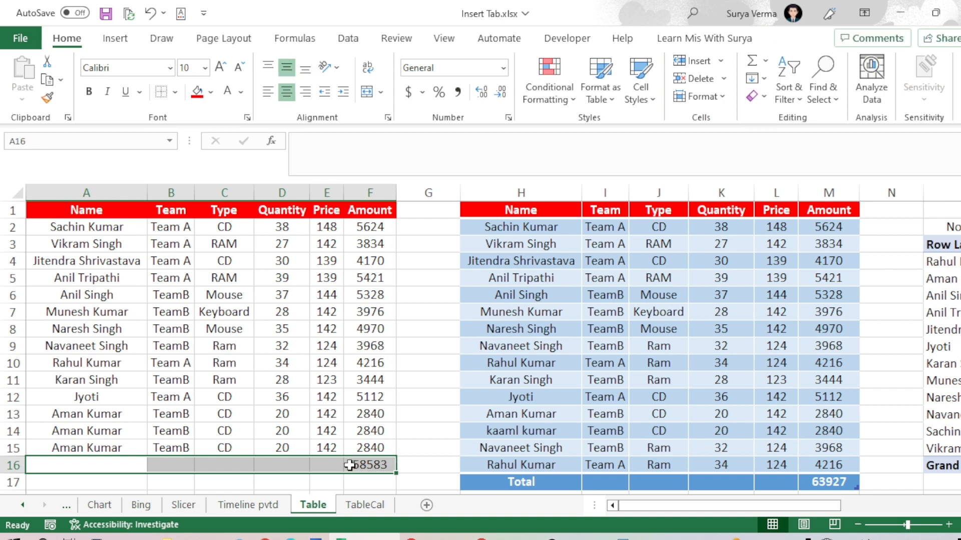
key("ctrl+d")
left_click_drag(102, 483, 361, 467)
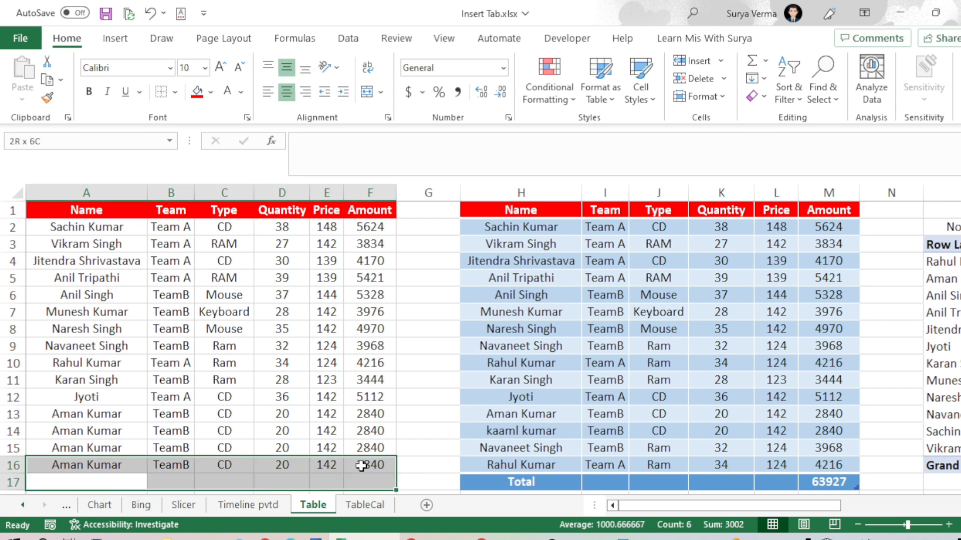
key("ctrl+d")
left_click(361, 467)
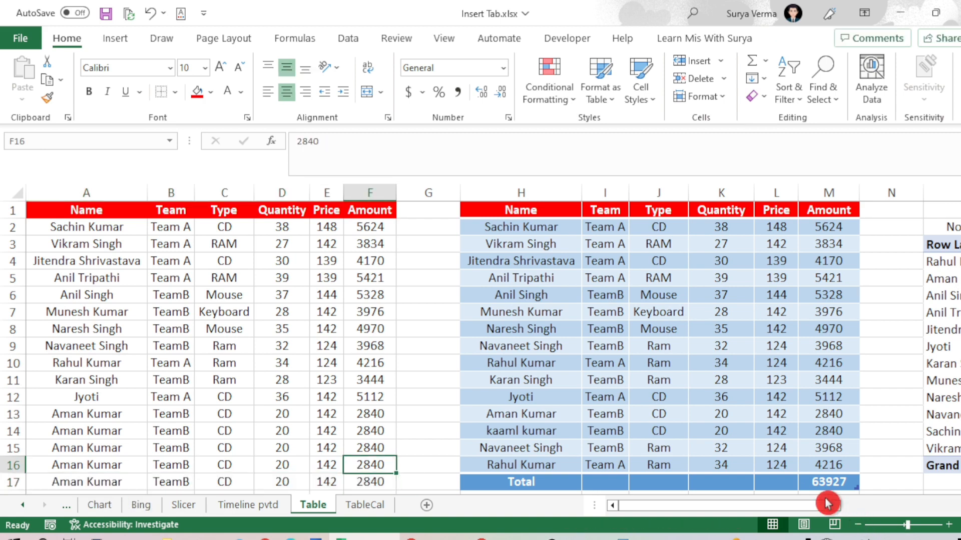
Change the Normal Range PivotTable's data source to Table!$A$1:$F$17
left_click_drag(827, 503, 884, 504)
left_click(818, 397)
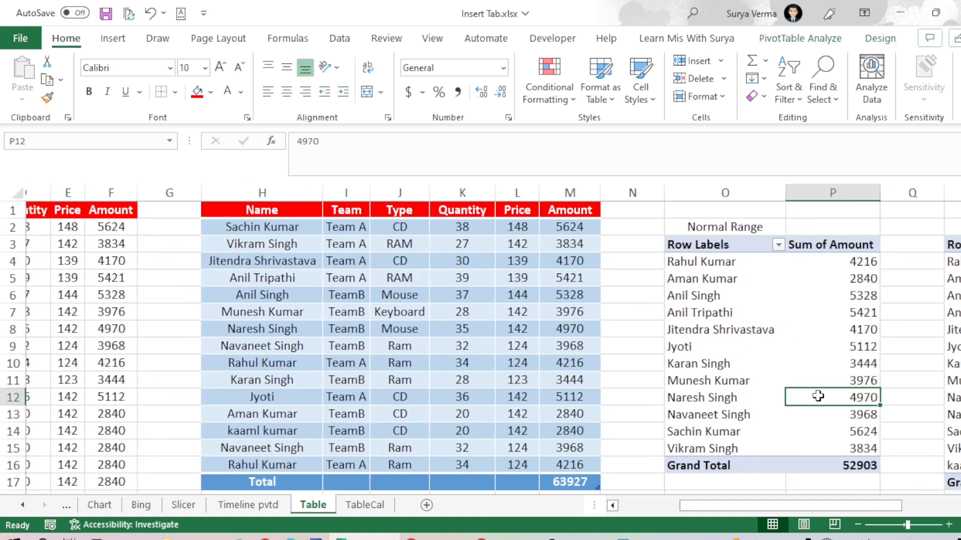
left_click(817, 48)
left_click(505, 99)
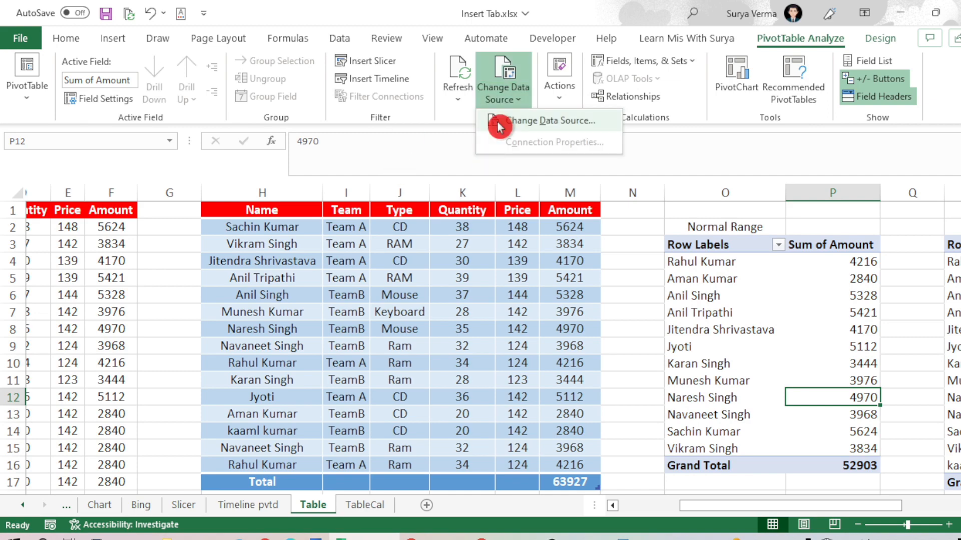
left_click(541, 121)
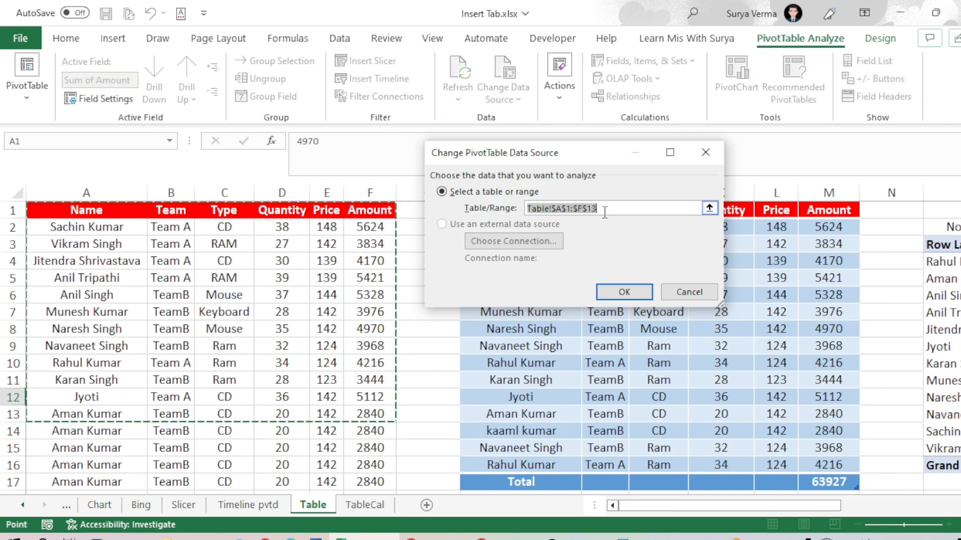
key("shift+Down")
key("shift+Down")
key("shift+Down")
key("shift+Down")
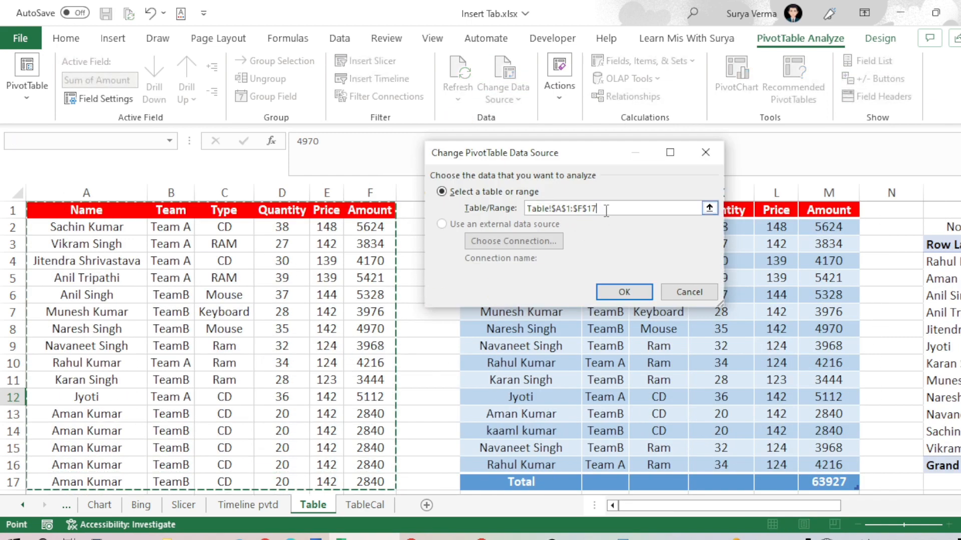
key("Return")
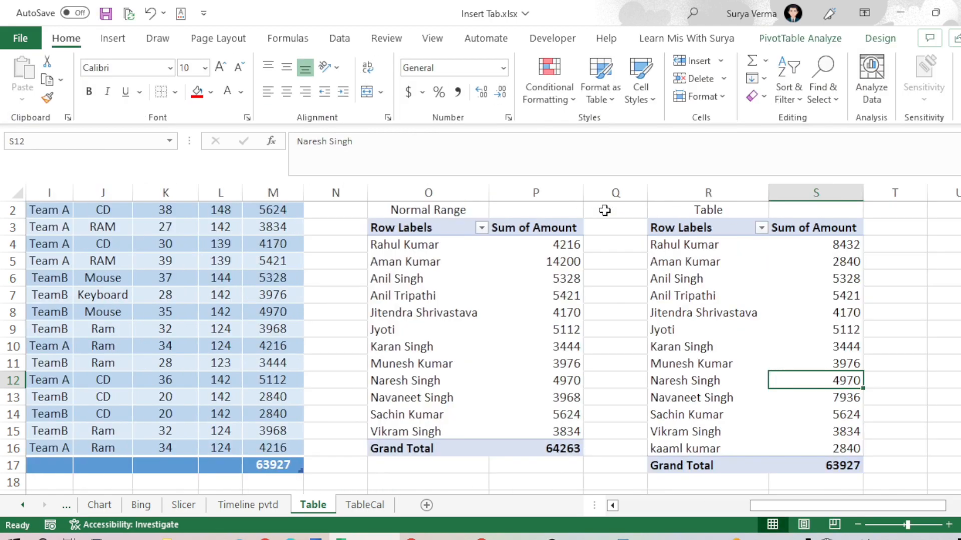
Review the two PivotTables alongside the blue-banded table and the plain source range
key("Left")
key("Left")
key("Left")
key("Left")
key("Left")
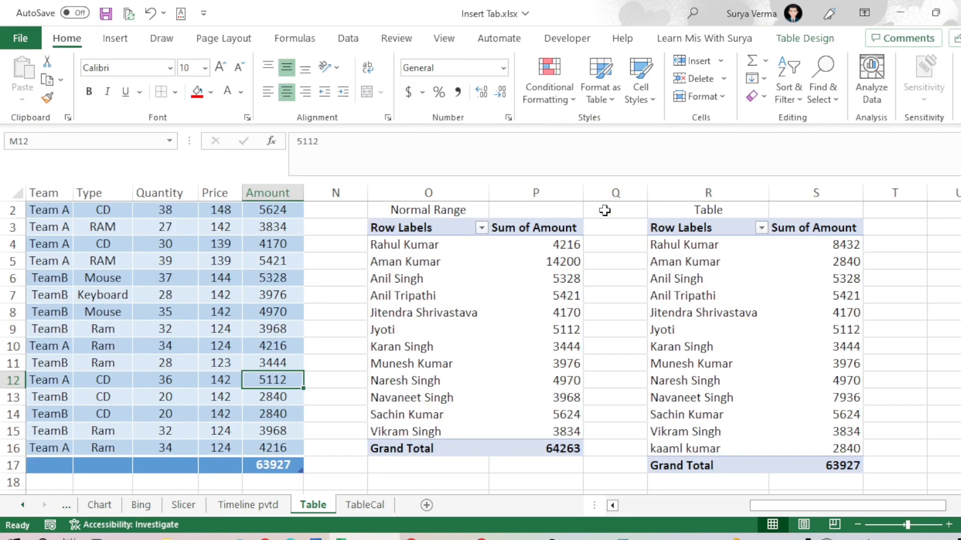
key("ctrl+Up")
key("Left")
key("Left")
key("Left")
key("Left")
key("Left")
key("Left")
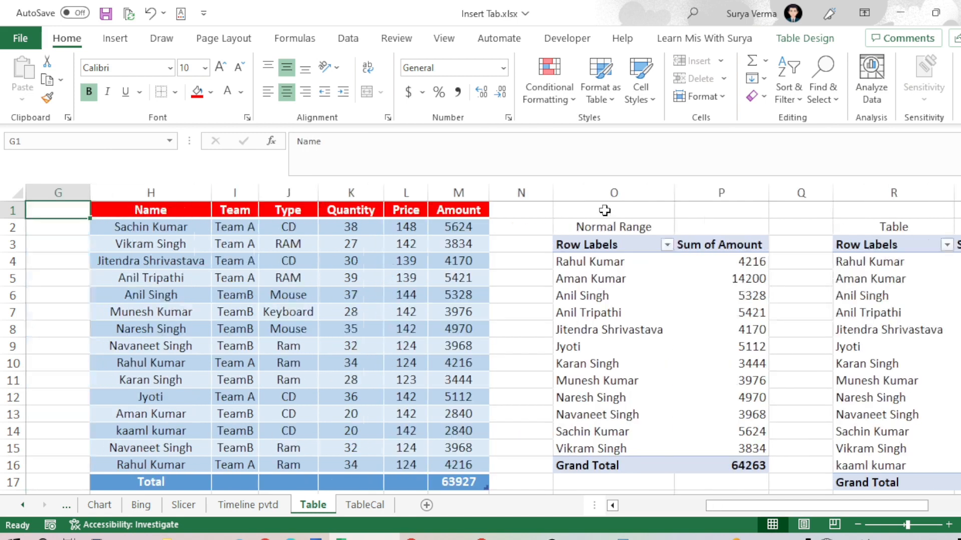
key("Right")
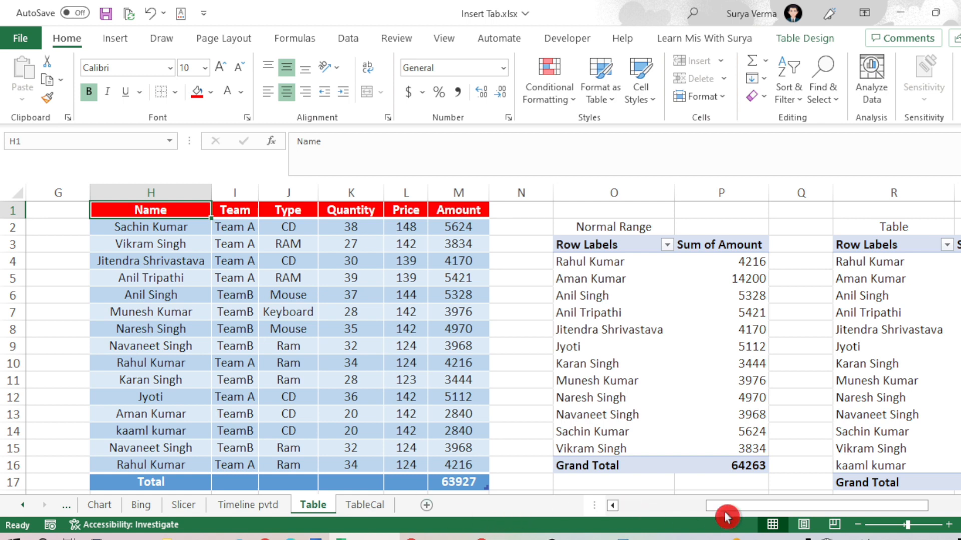
left_click_drag(729, 507, 681, 525)
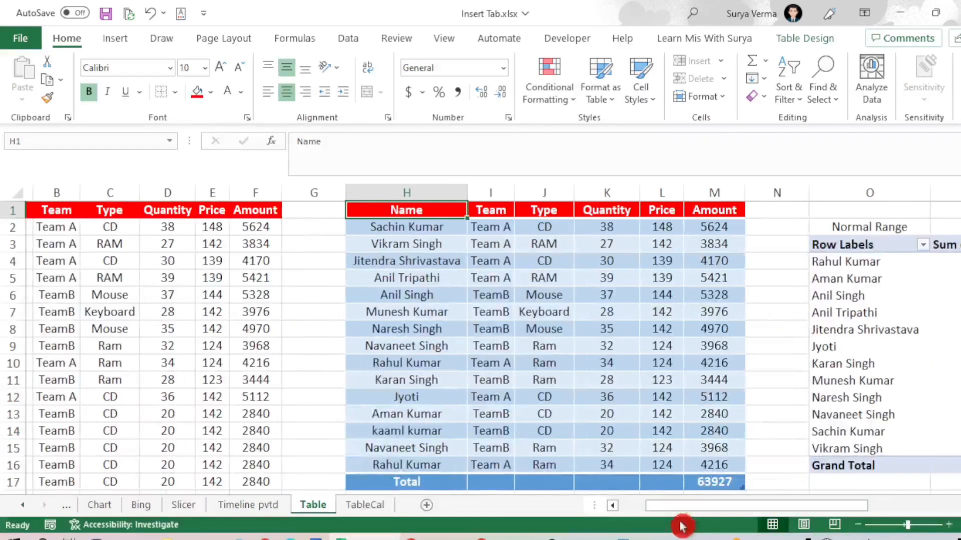
Examine the Team, Type and Quantity headers on the TableCal sheet
left_click(382, 511)
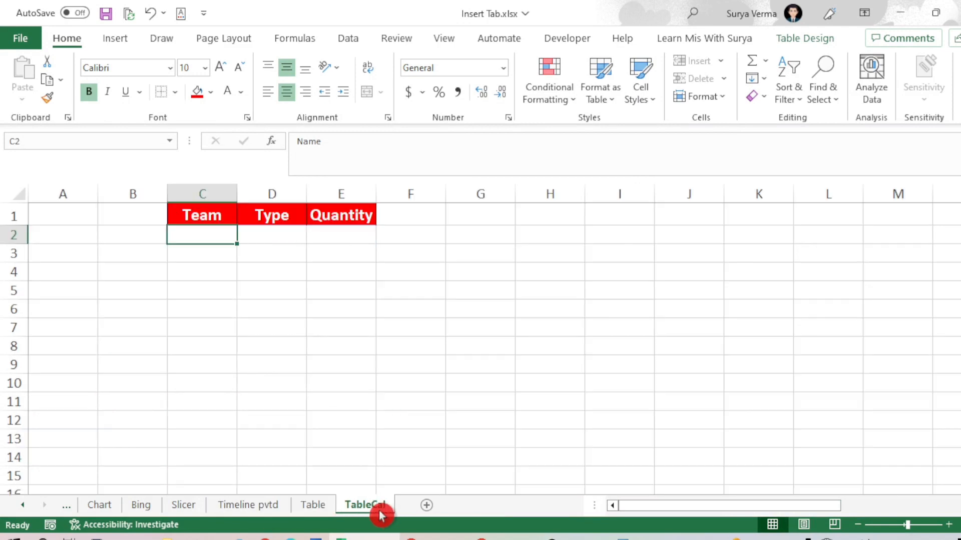
left_click(213, 217)
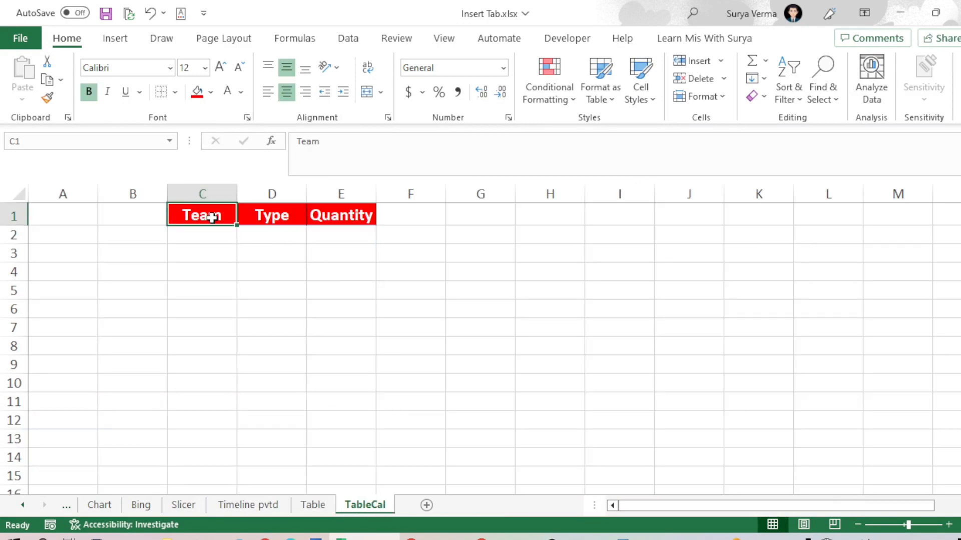
left_click(274, 216)
left_click(369, 219)
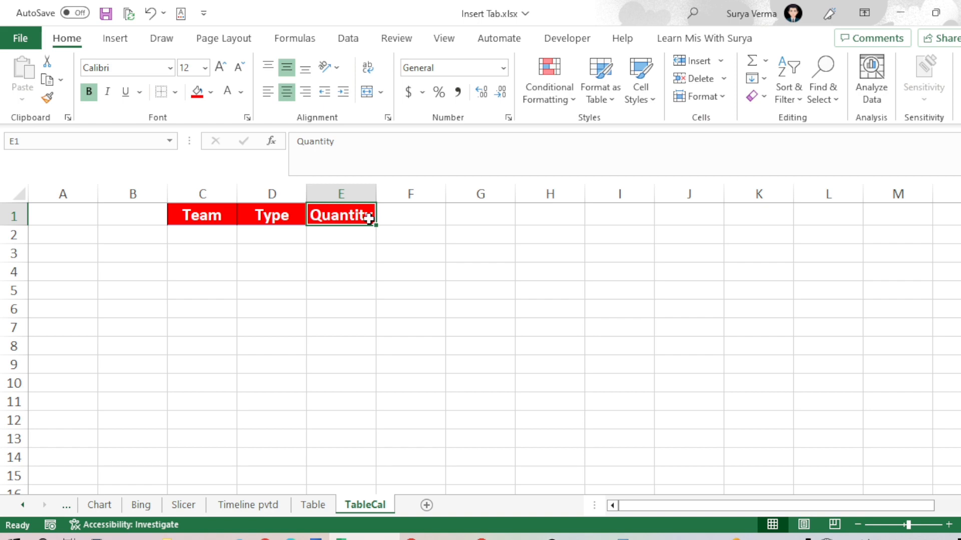
left_click(336, 233)
Copy Team A and TeamB from cells I3 and I6 of the Table sheet into C2:C3 of TableCal
left_click(348, 500)
left_click(314, 505)
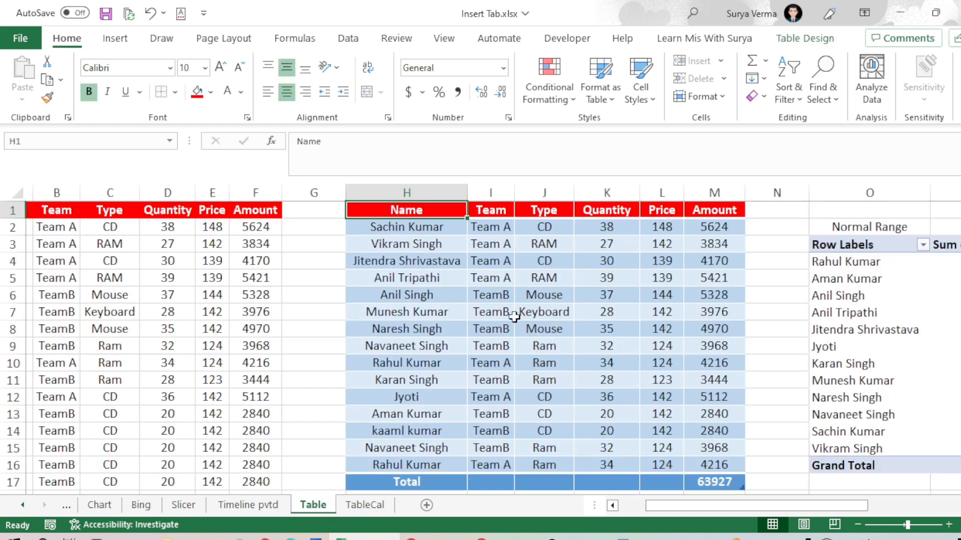
left_click(473, 244)
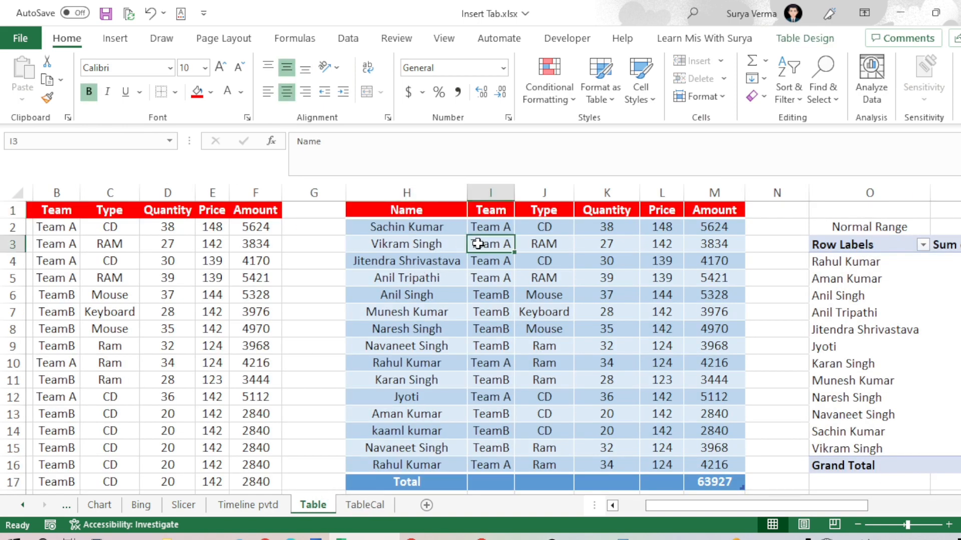
left_click_drag(481, 244, 491, 292)
left_click(491, 293)
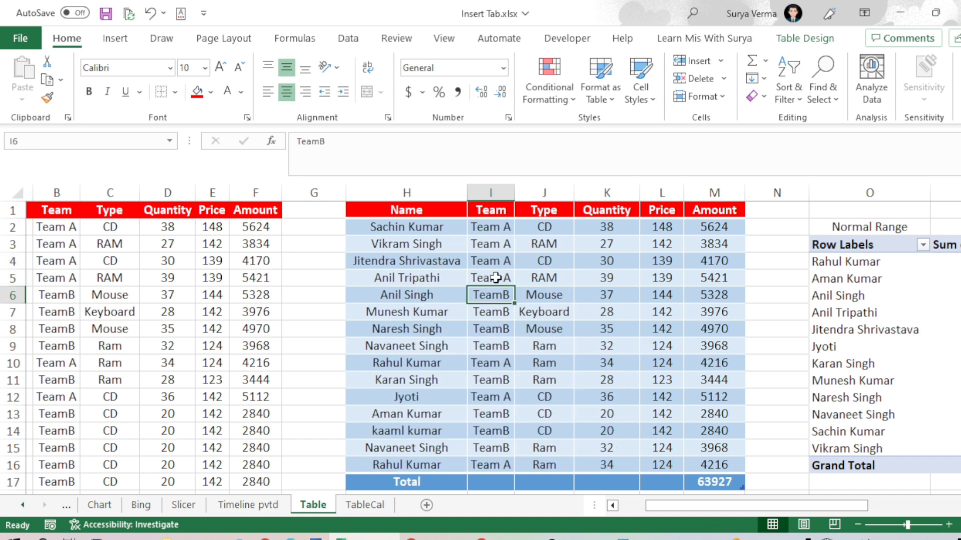
left_click(499, 250, "ctrl")
key("ctrl+c")
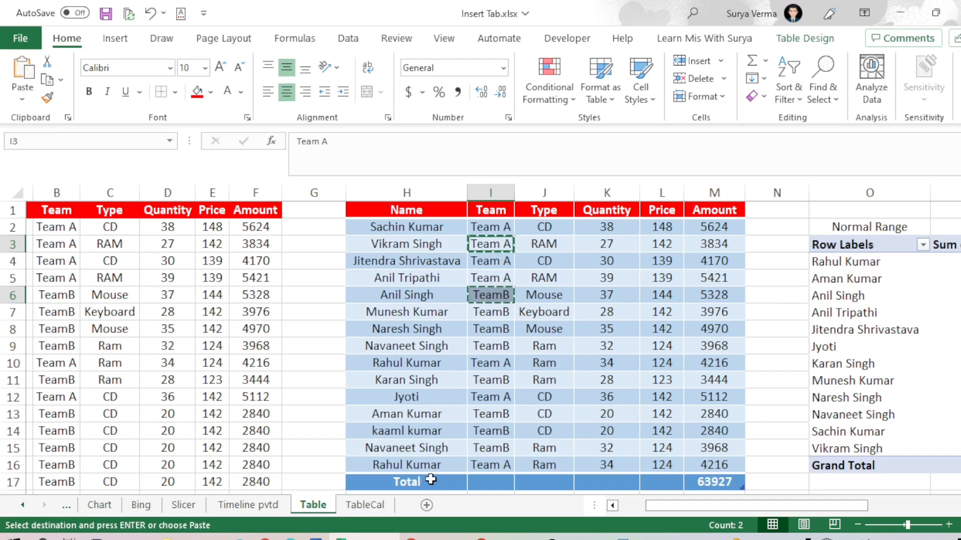
left_click(371, 507)
left_click(188, 235)
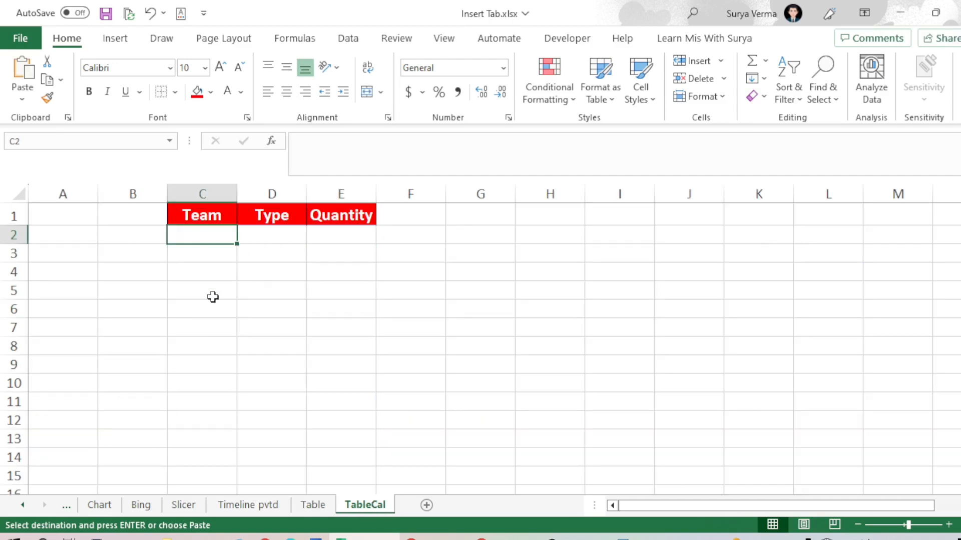
key("ctrl+v")
Copy RAM and Mouse from cells J3 and J6 of the Table sheet into D2:D3 of TableCal
left_click(276, 236)
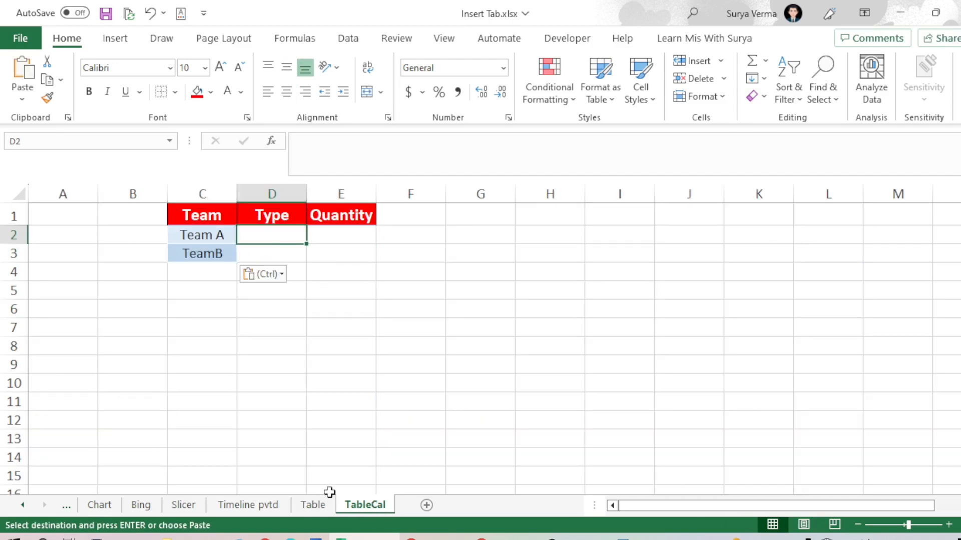
left_click(316, 504)
left_click(542, 246)
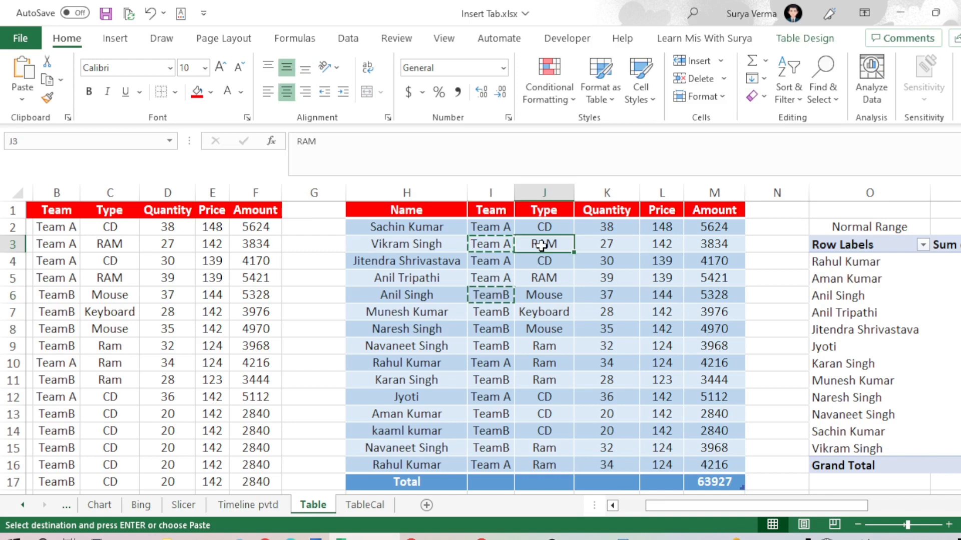
left_click(543, 295, "ctrl")
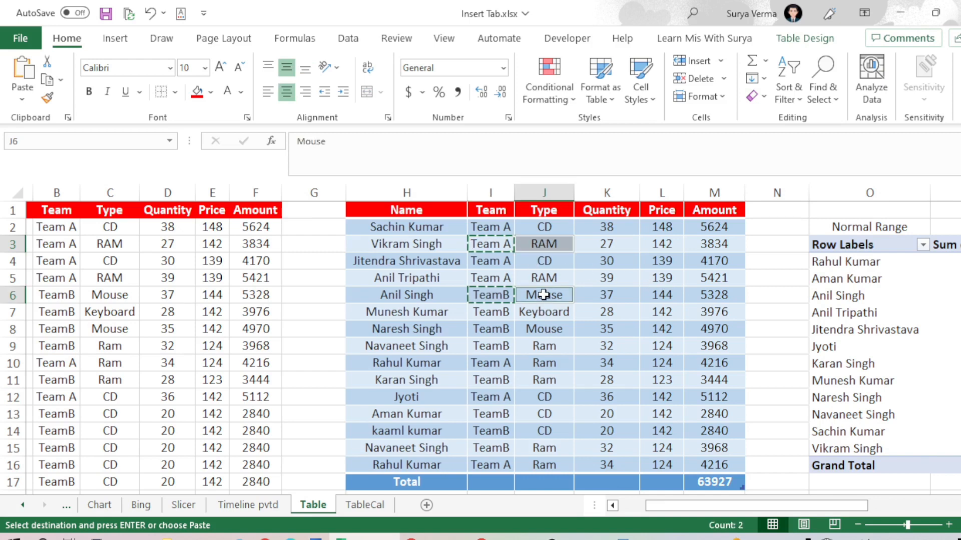
key("ctrl+c")
left_click(363, 505)
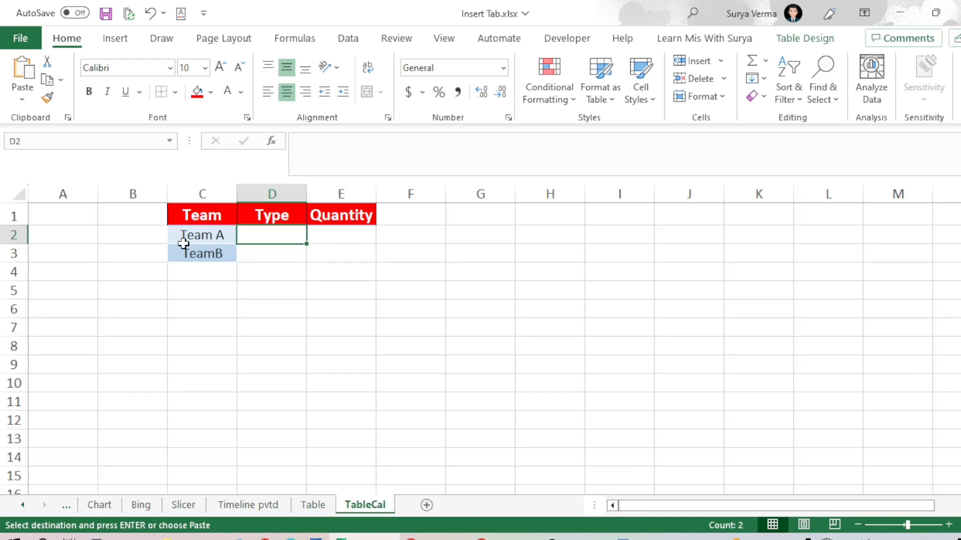
key("ctrl+v")
Start a SUMIFS formula in cell E2, under the Quantity header of TableCal
left_click(340, 236)
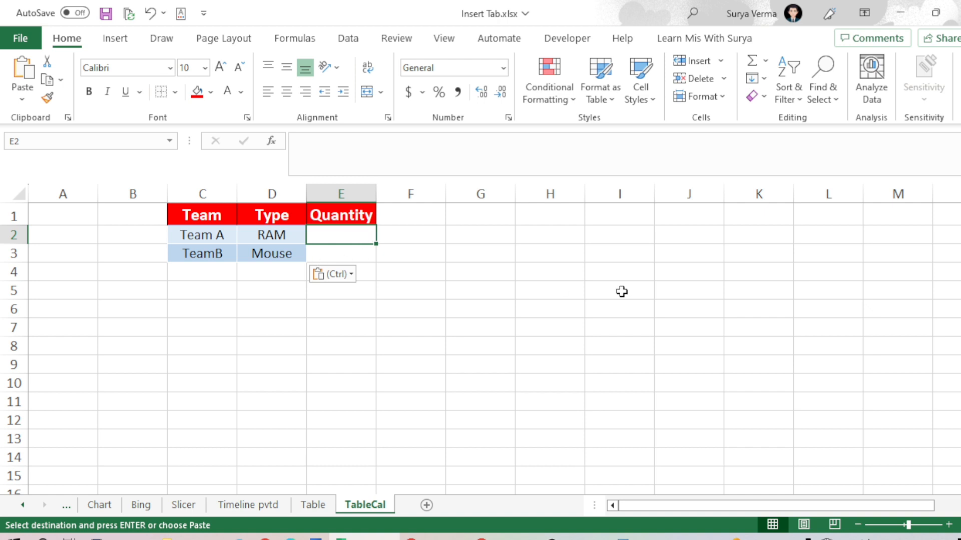
key("Escape")
type("=")
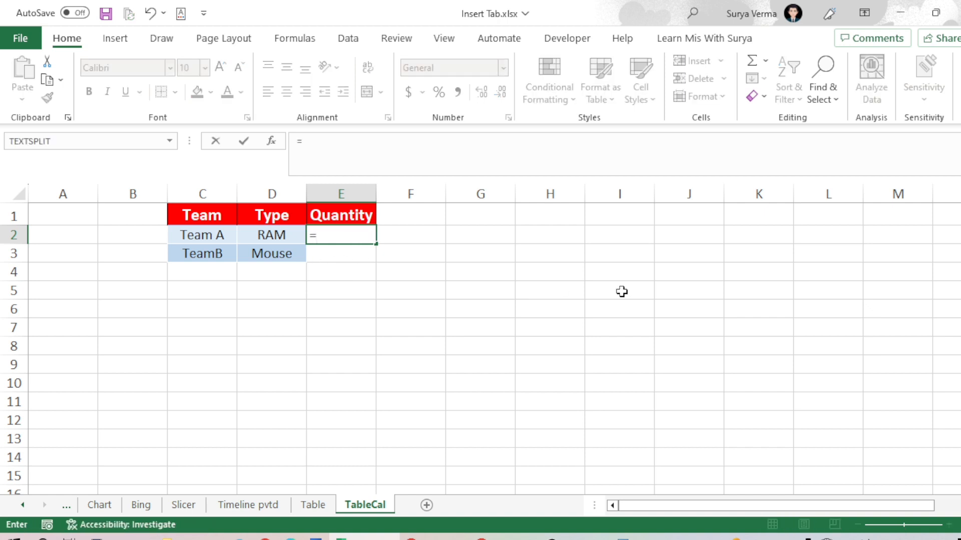
type("sumifd")
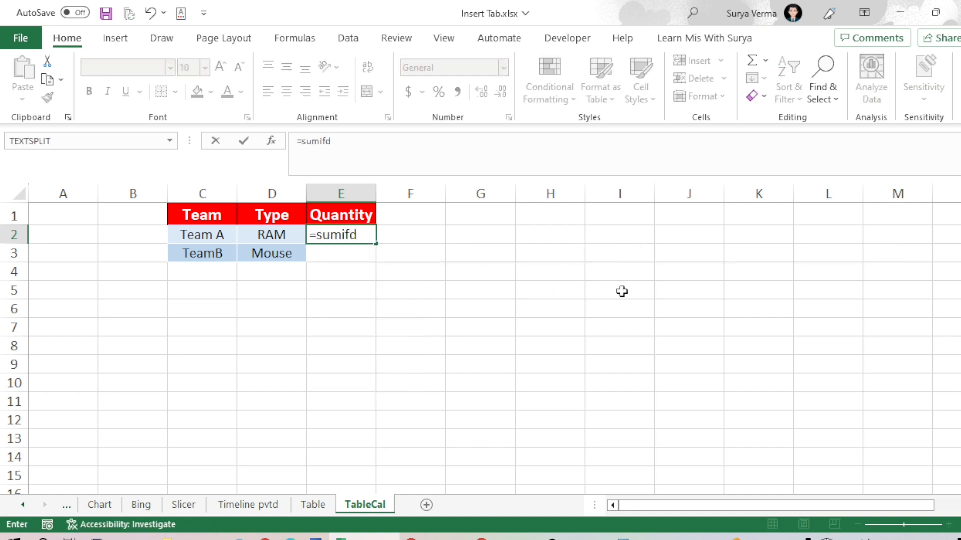
key("BackSpace")
type("s")
key("Tab")
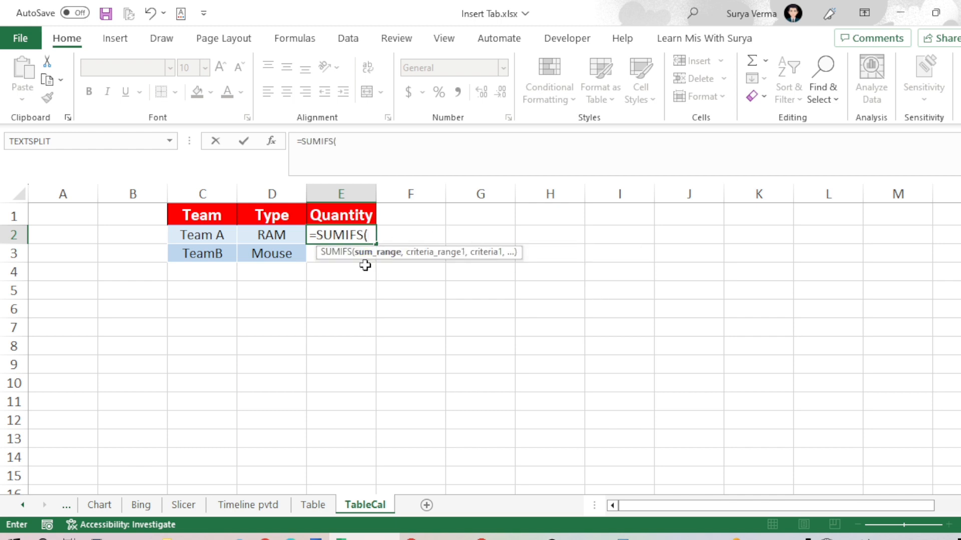
key("ctrl+1")
left_click(396, 267)
mouse_move(338, 256)
left_mouse_down()
mouse_move(456, 260)
mouse_move(377, 247)
left_mouse_up()
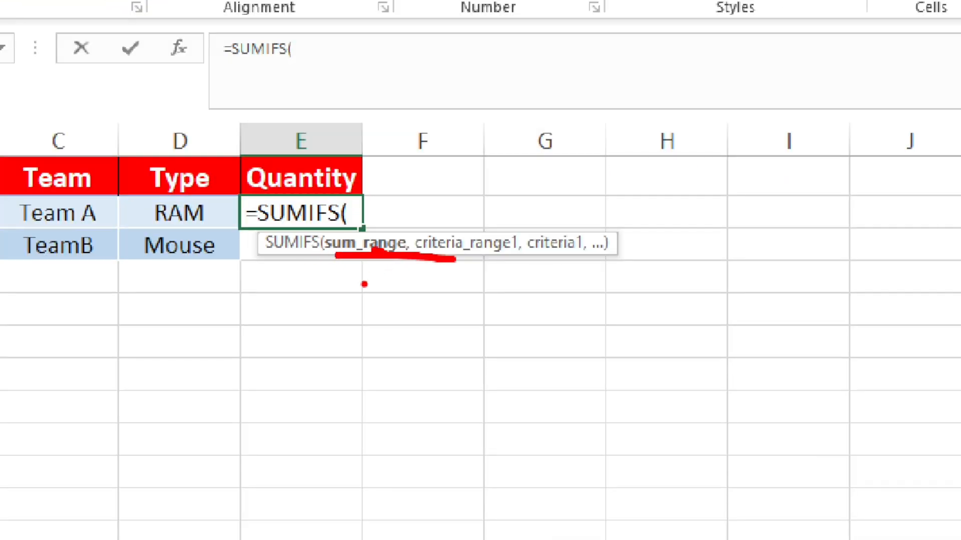
key("Escape")
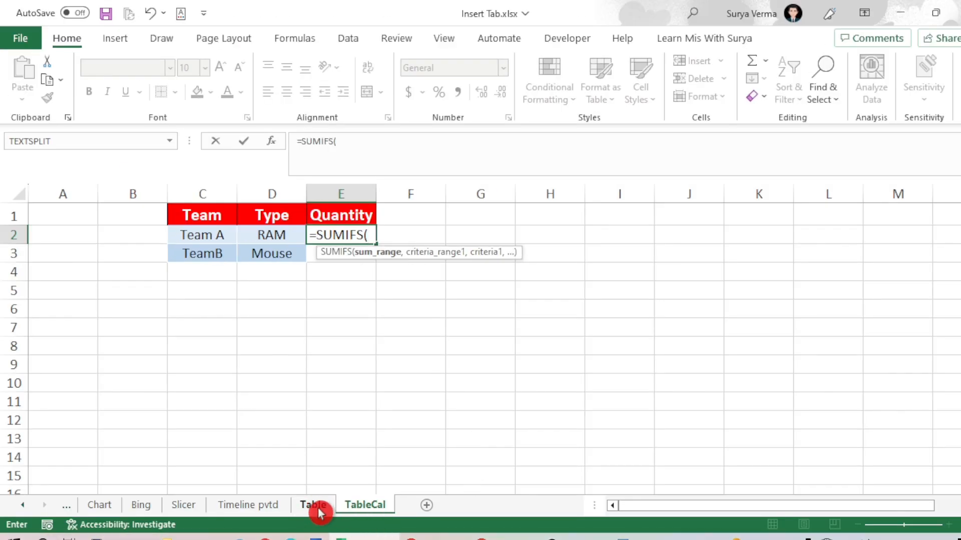
Set the SUMIFS sum range to the plain range's Amount column as the absolute reference Table!$F$1:$F$17
left_click(315, 506)
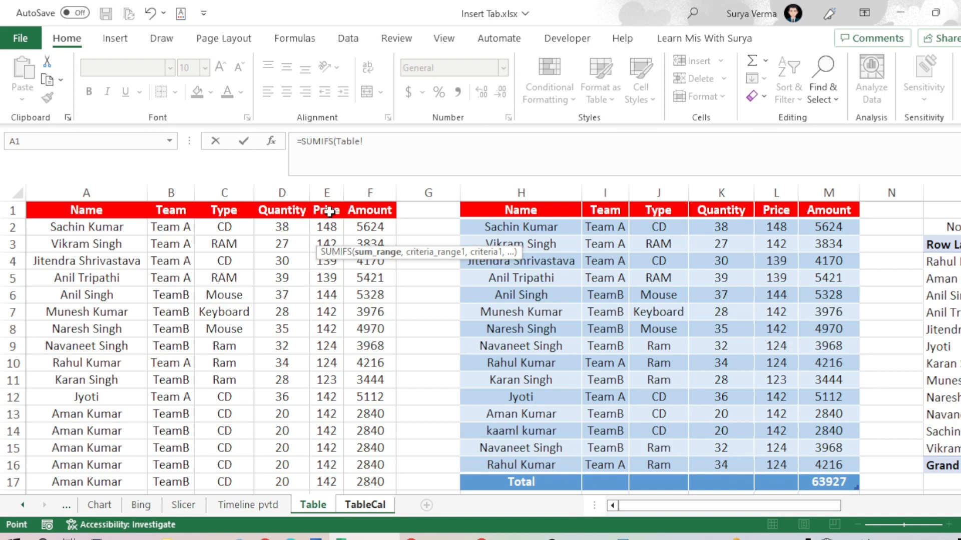
left_click_drag(361, 205, 375, 448)
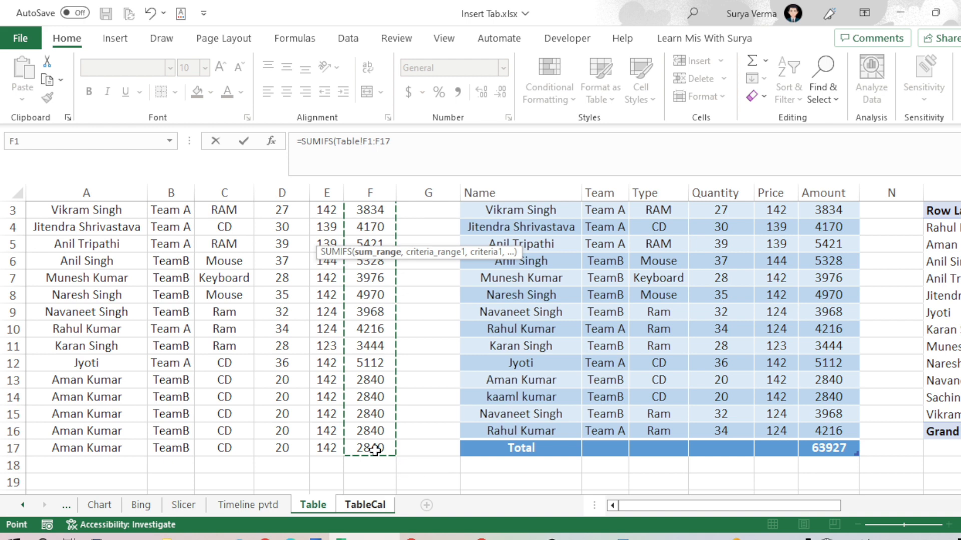
key("F4")
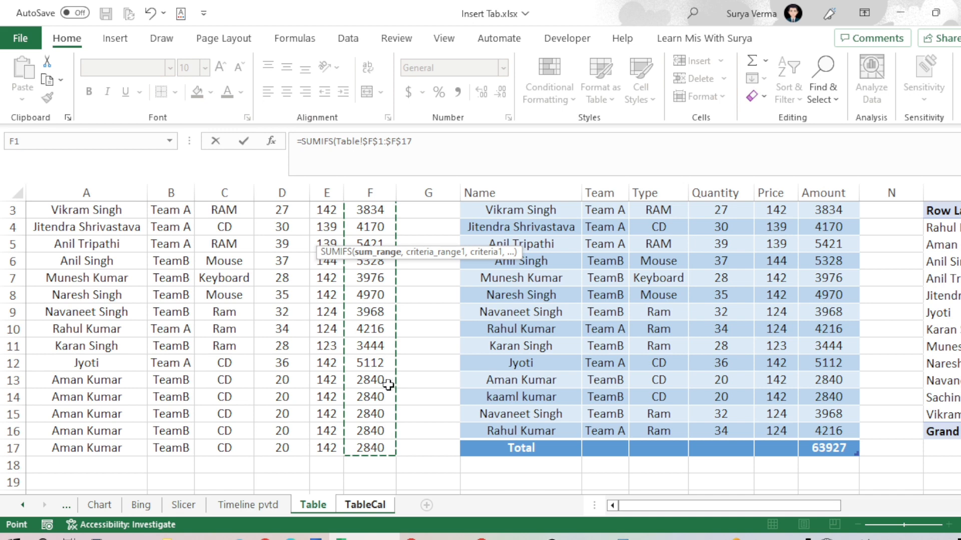
type(",")
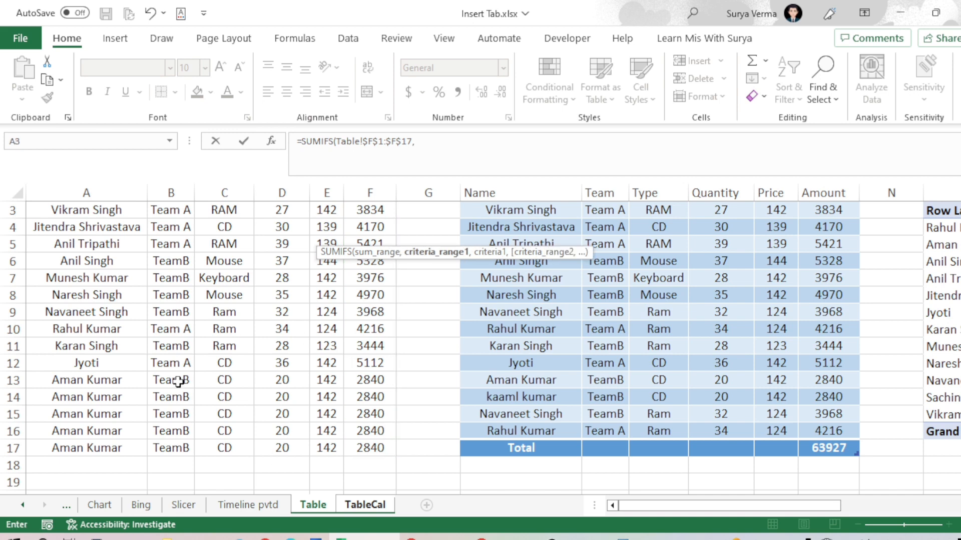
scroll(140, 337, "up", 1)
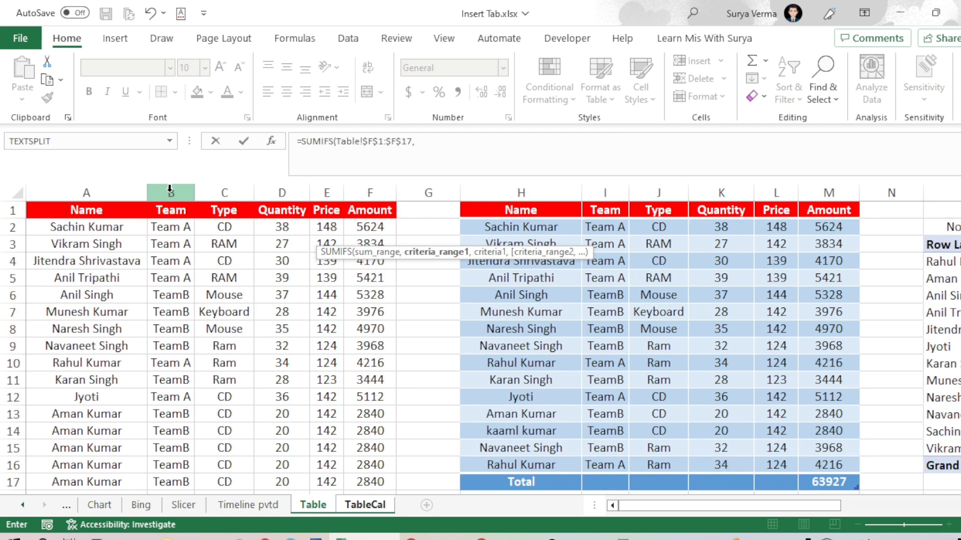
left_click_drag(172, 210, 172, 447)
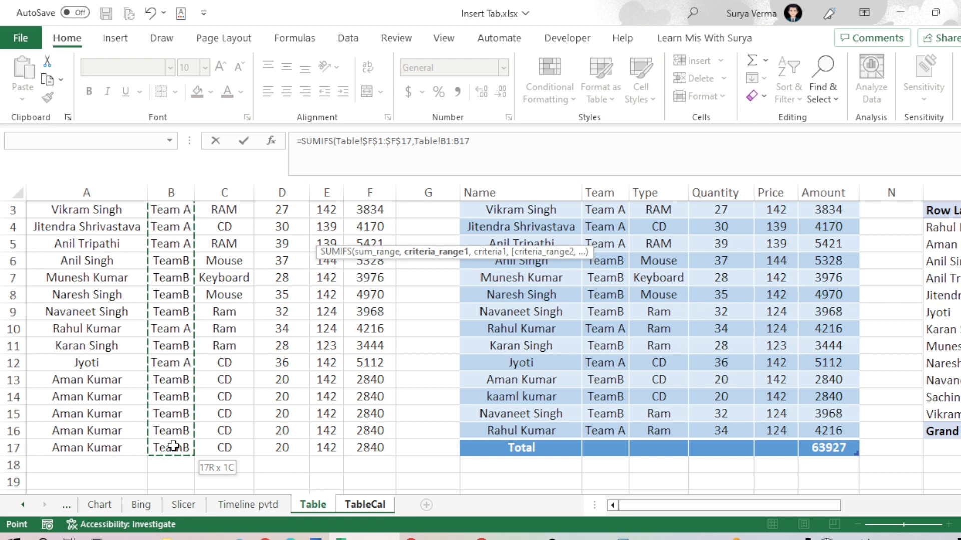
mouse_move(173, 447)
left_mouse_down()
mouse_move(215, 444)
mouse_move(180, 451)
left_mouse_up()
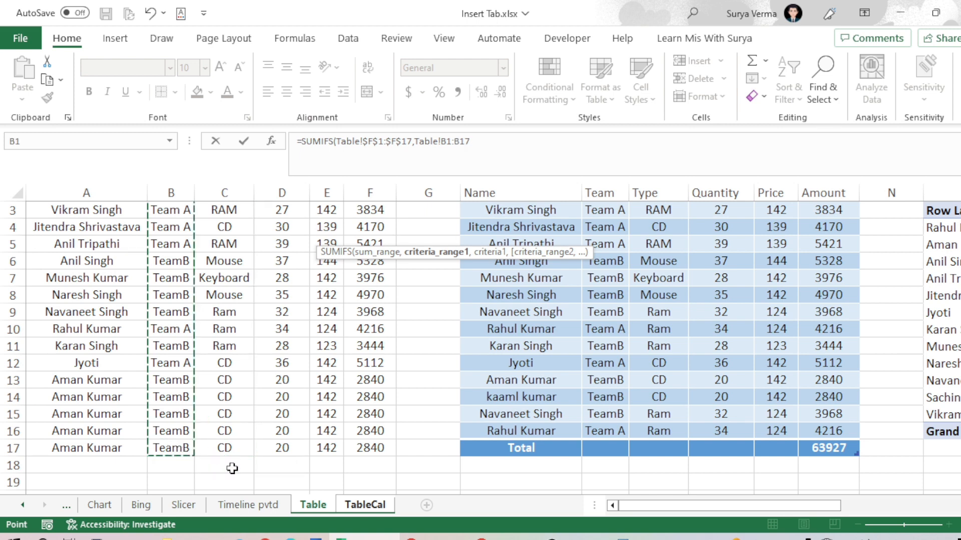
left_click(311, 506)
left_click(365, 505)
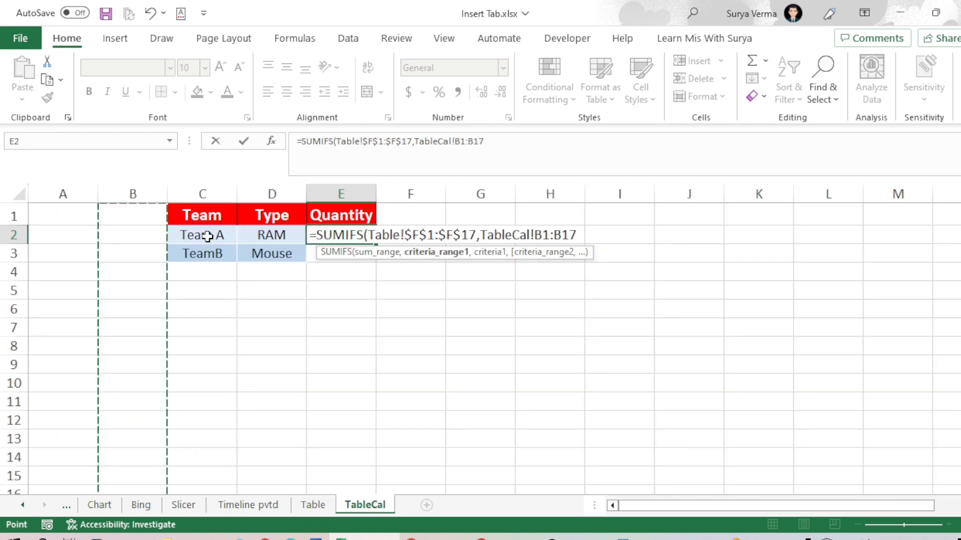
key("Escape")
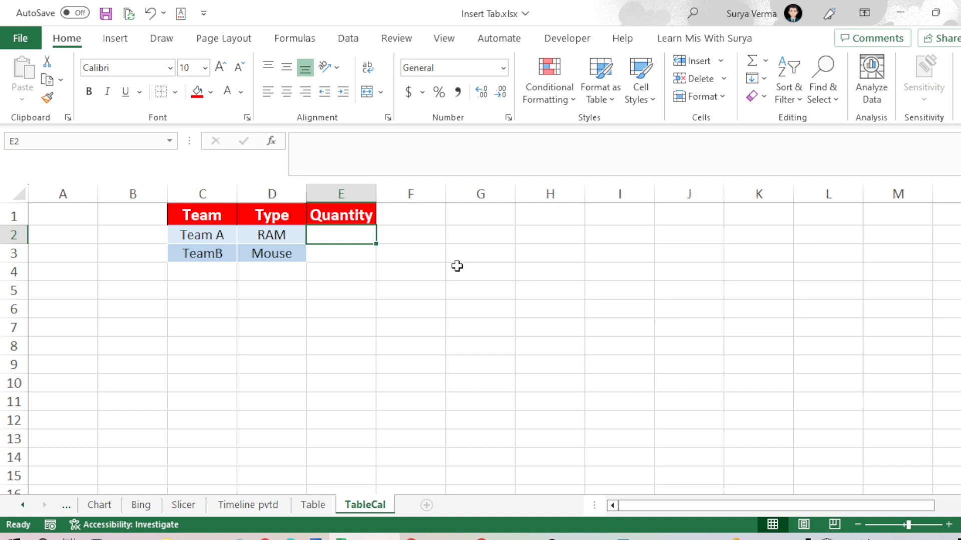
Start a SUMIFS formula in cell E2 of TableCal with Table8[Amount] as the sum range
type("=sumif")
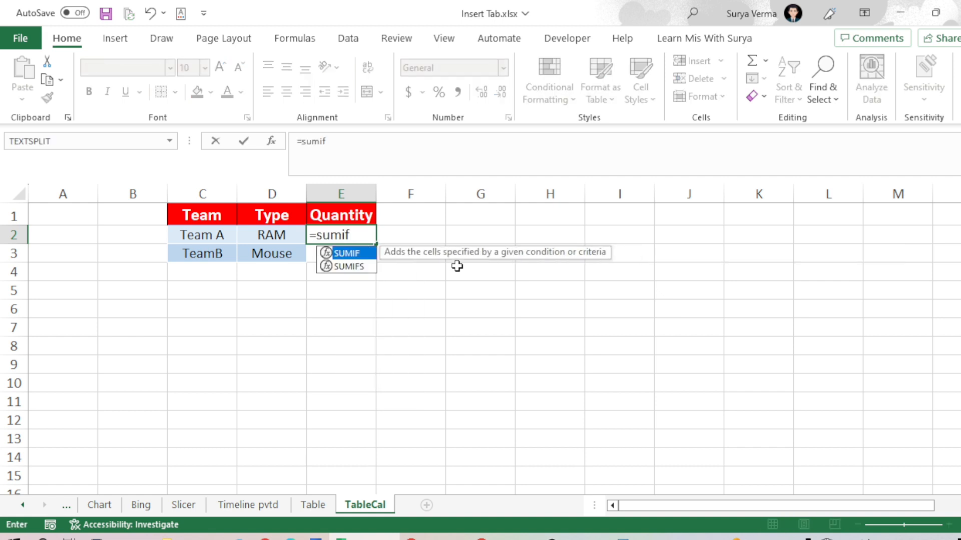
type("s")
key("Tab")
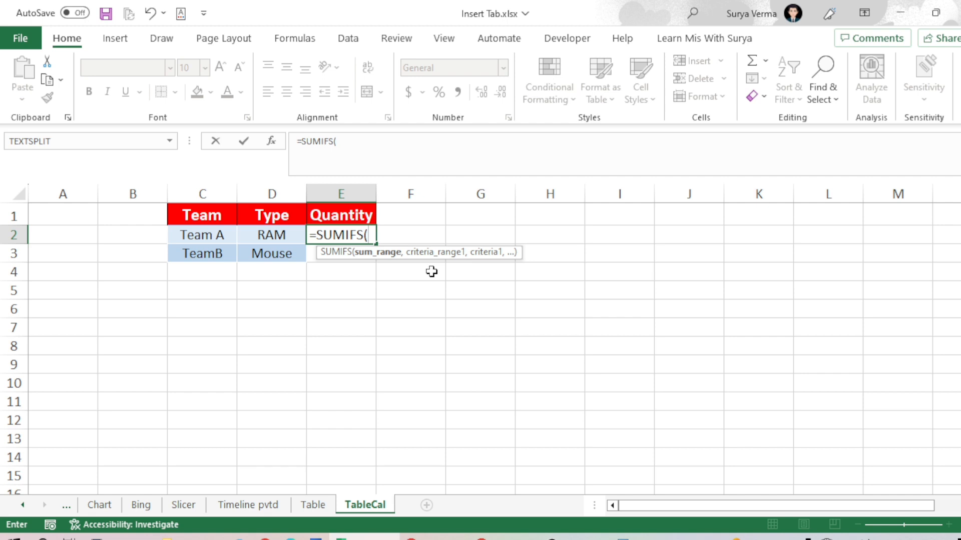
type("tab")
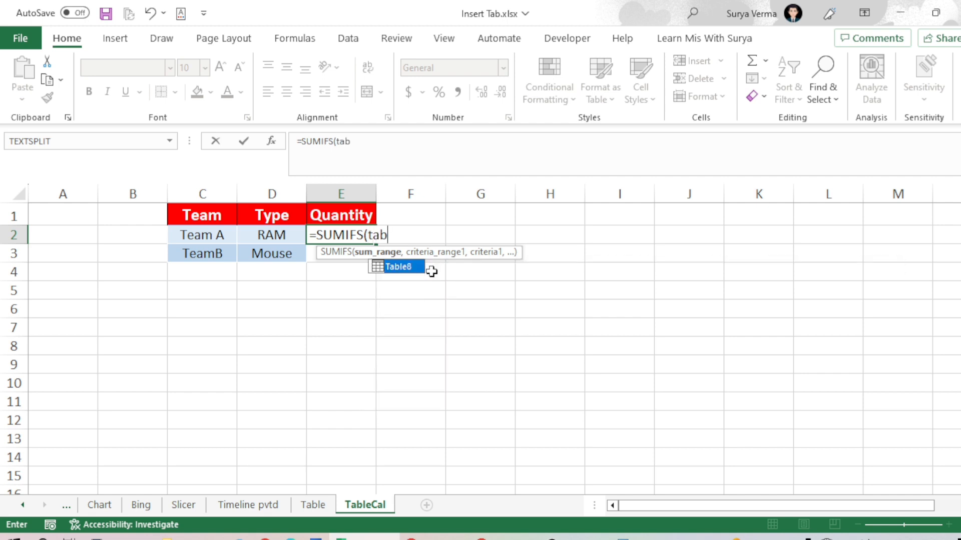
key("Tab")
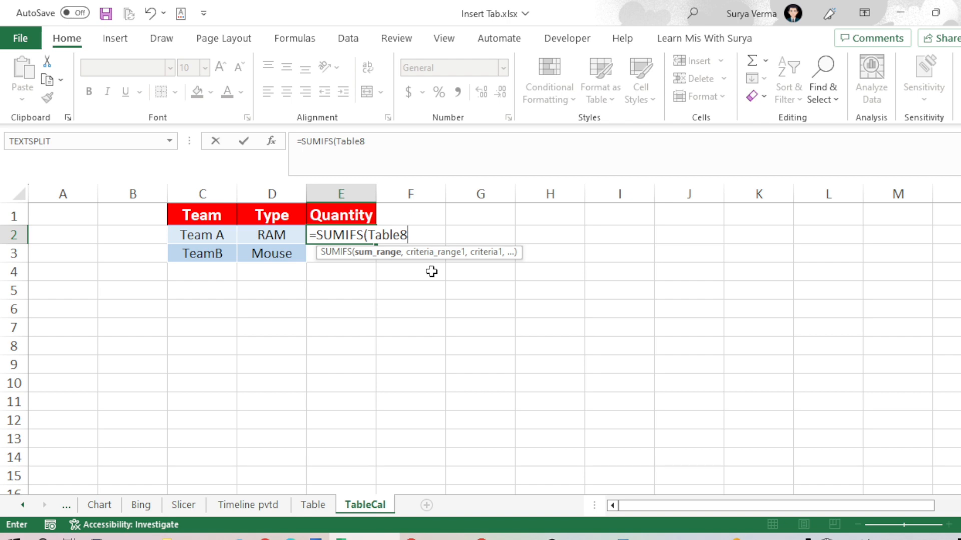
type("[")
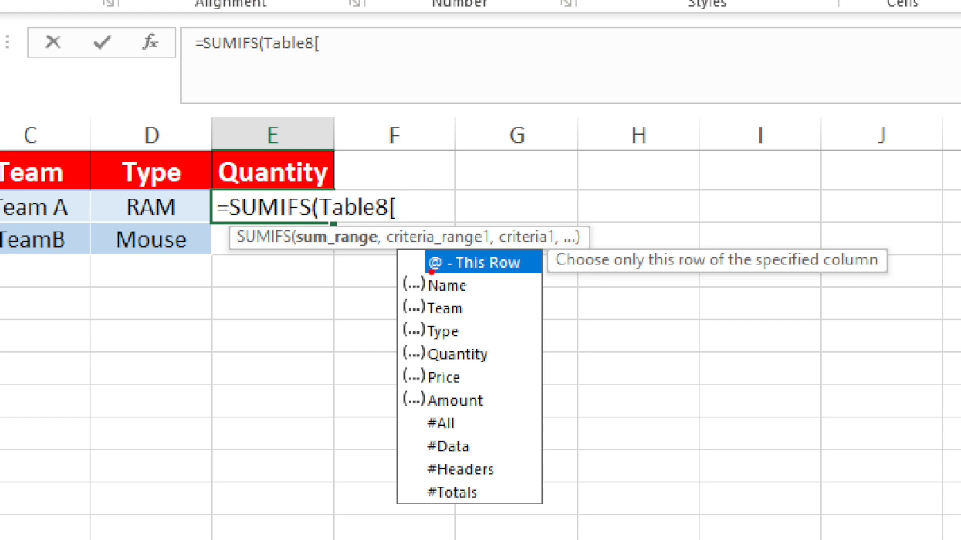
mouse_move(427, 189)
left_mouse_down()
mouse_move(411, 234)
mouse_move(468, 228)
left_mouse_up()
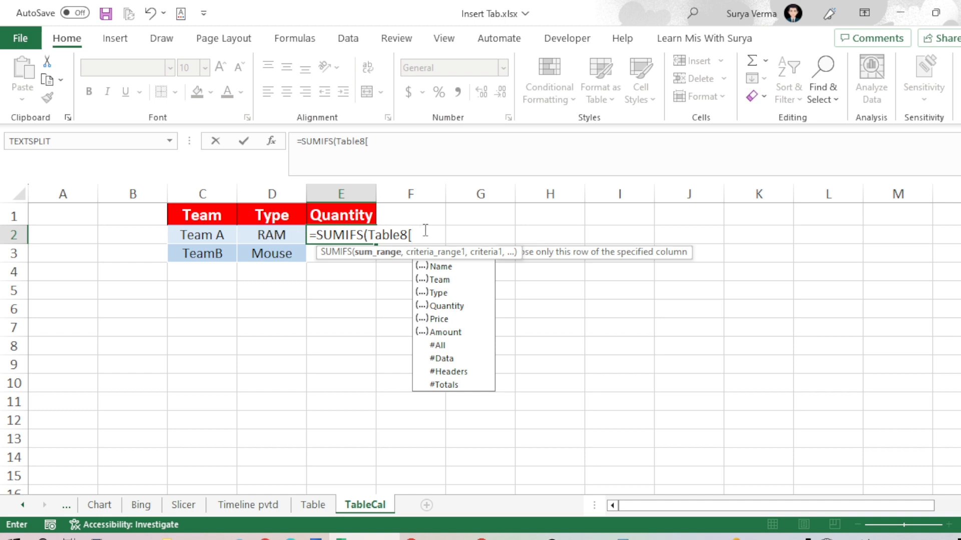
left_click(457, 338)
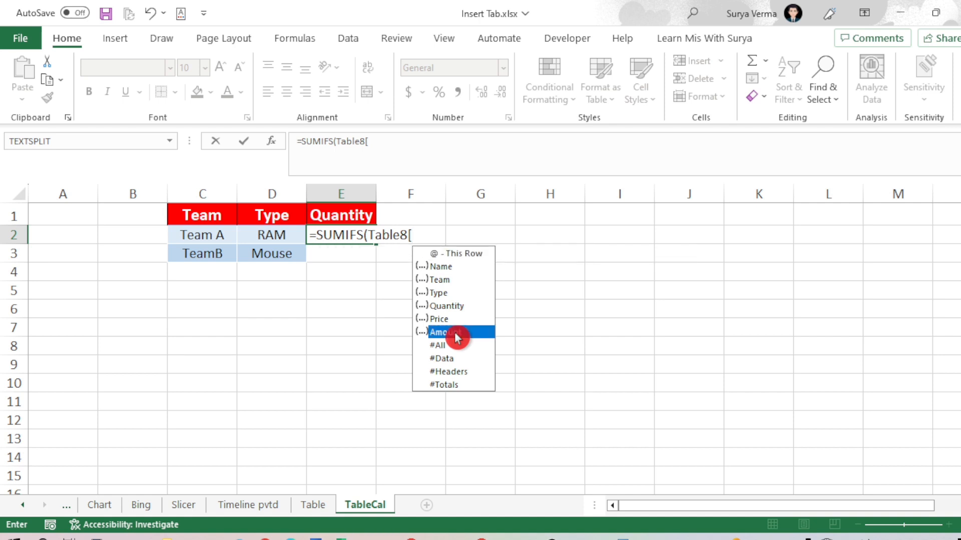
double_click(457, 338)
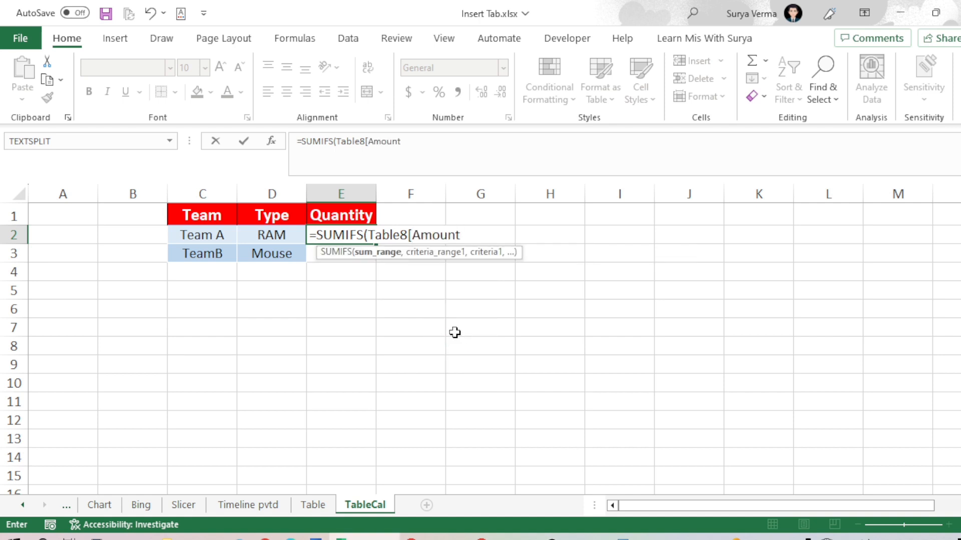
type("],")
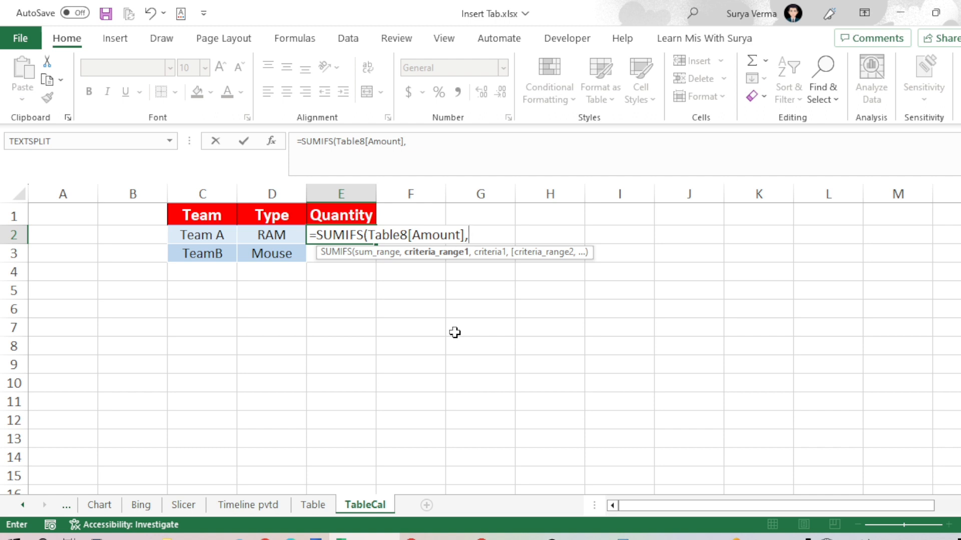
Add the first SUMIFS criteria pair, matching Table8[Type] against the type in cell D2
type("tab")
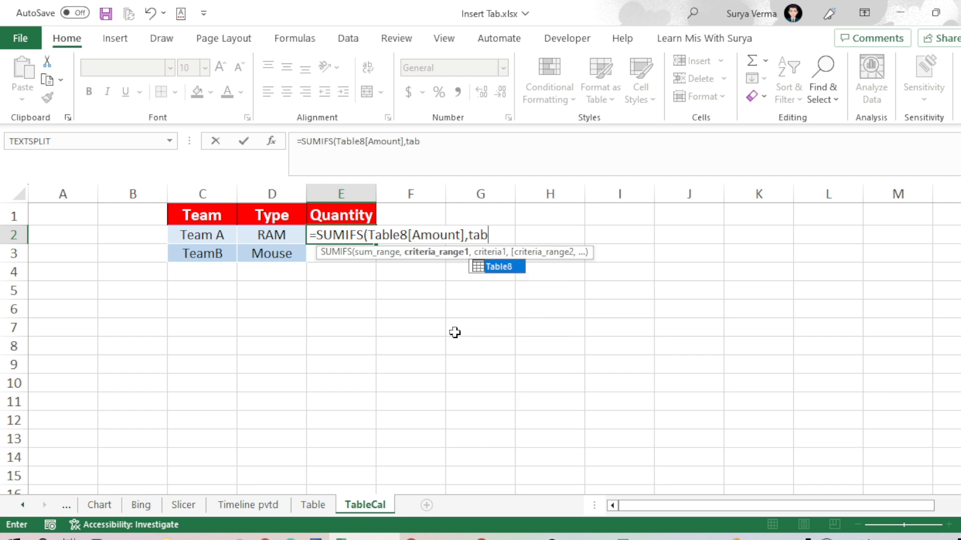
key("Tab")
type("[")
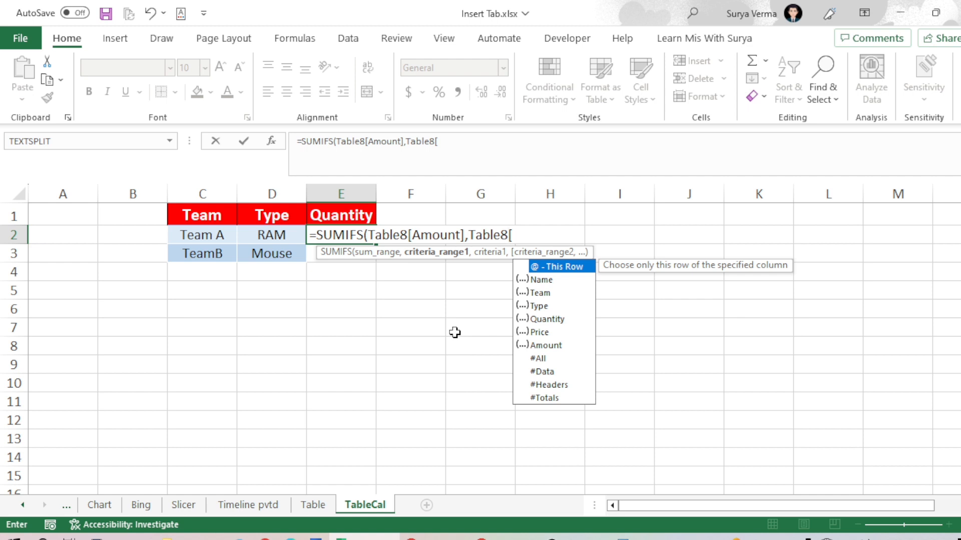
key("Down")
key("Down")
key("Down")
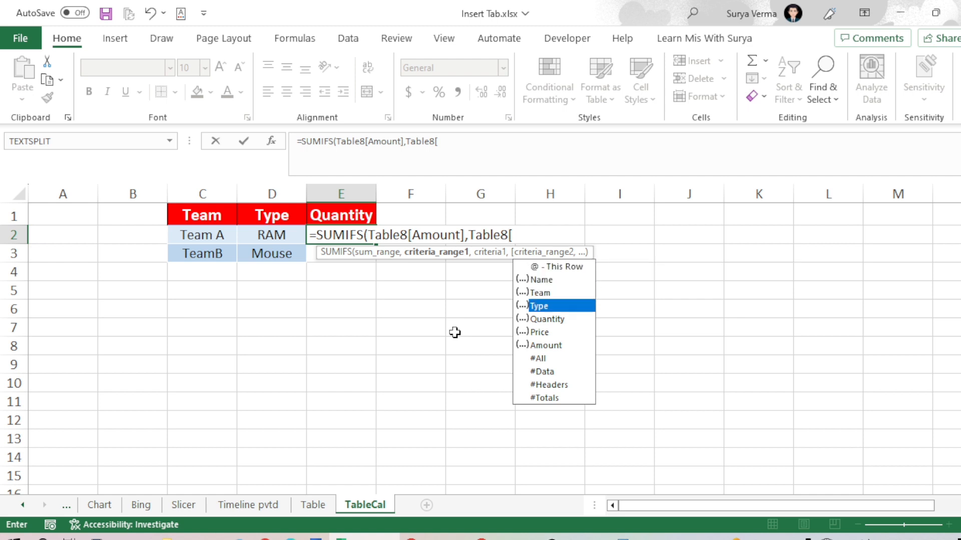
key("Tab")
type("]")
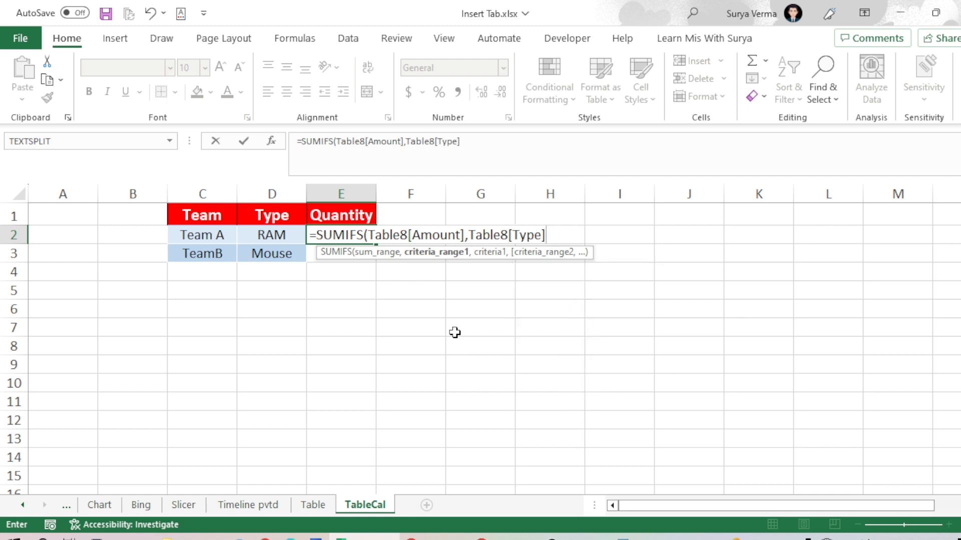
type(",")
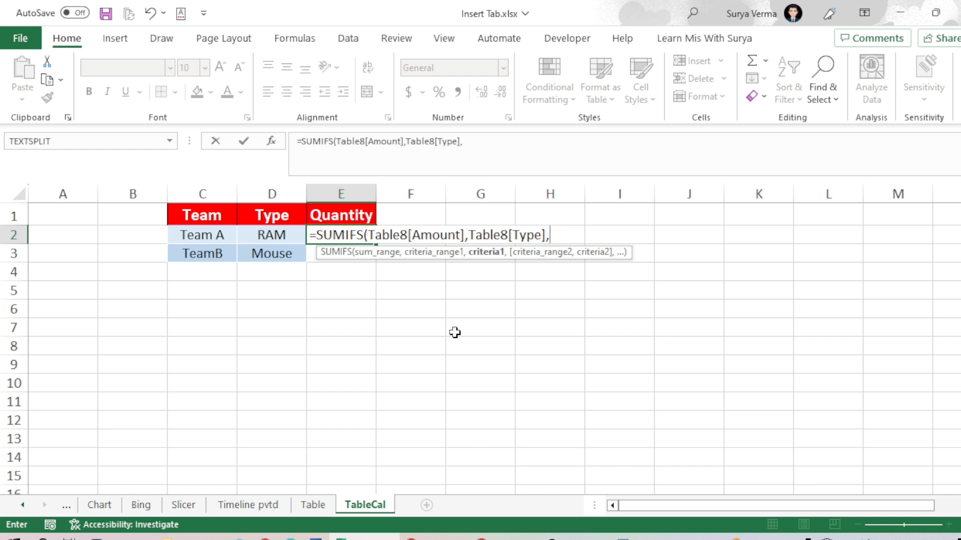
left_click(267, 231)
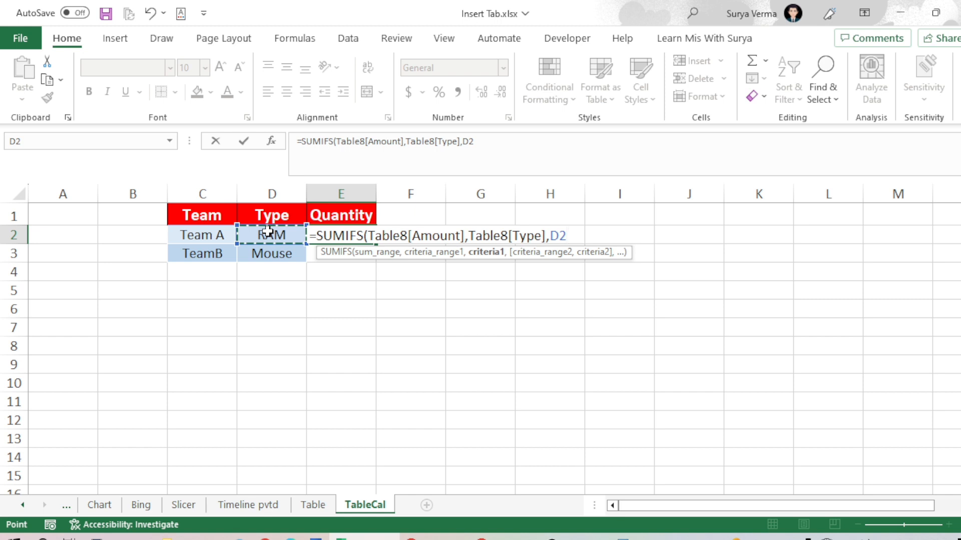
type(",")
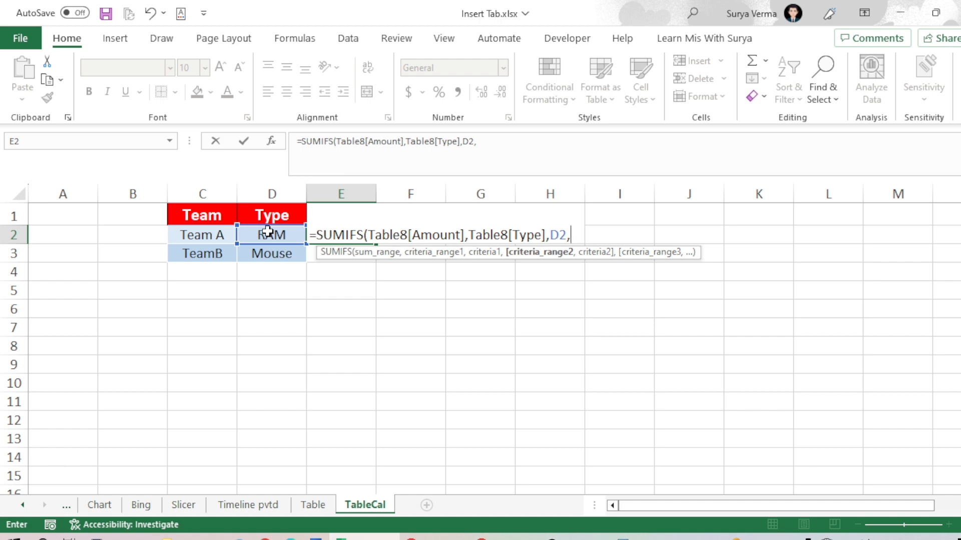
Add the second criteria pair, matching Table8[Team] against cell C2, and enter the formula
type("Table8")
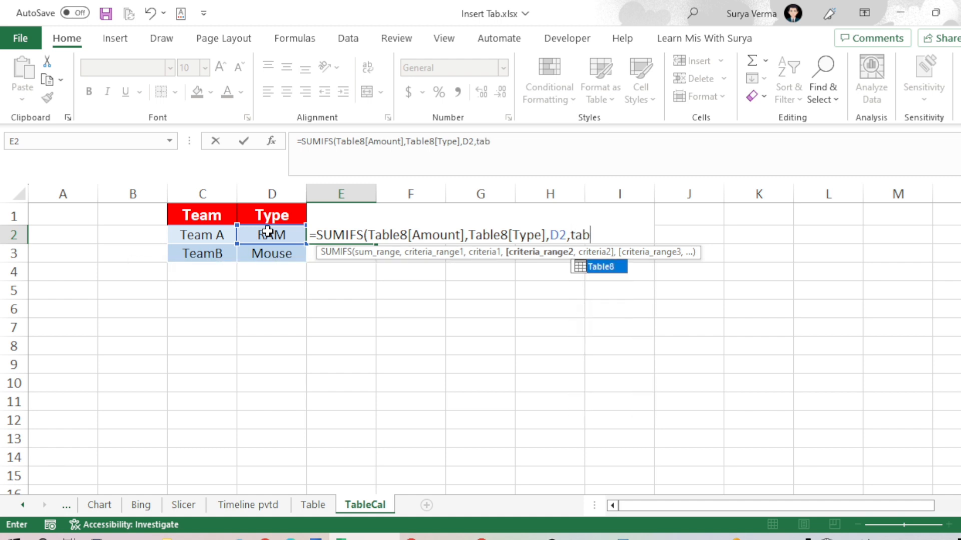
type("[")
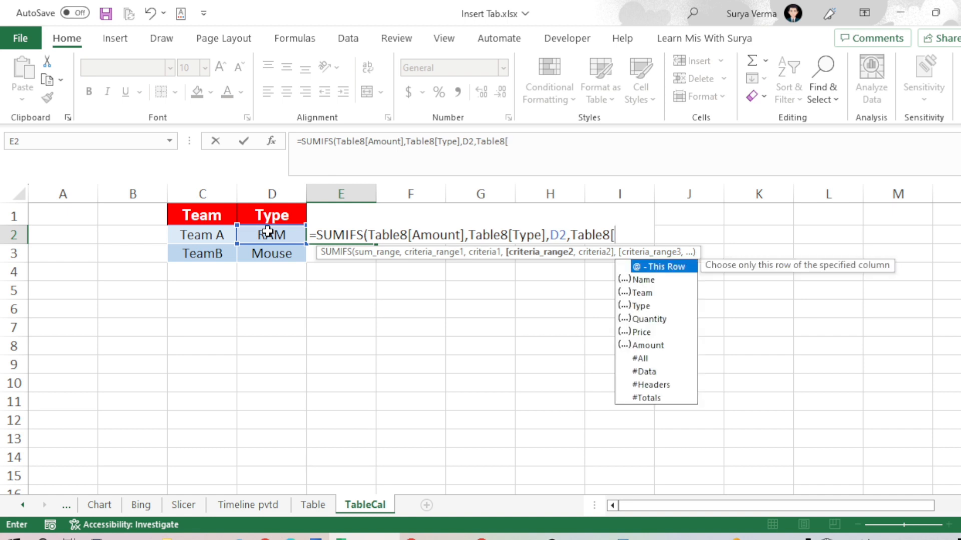
key("Down")
key("Down")
key("Down")
key("Down")
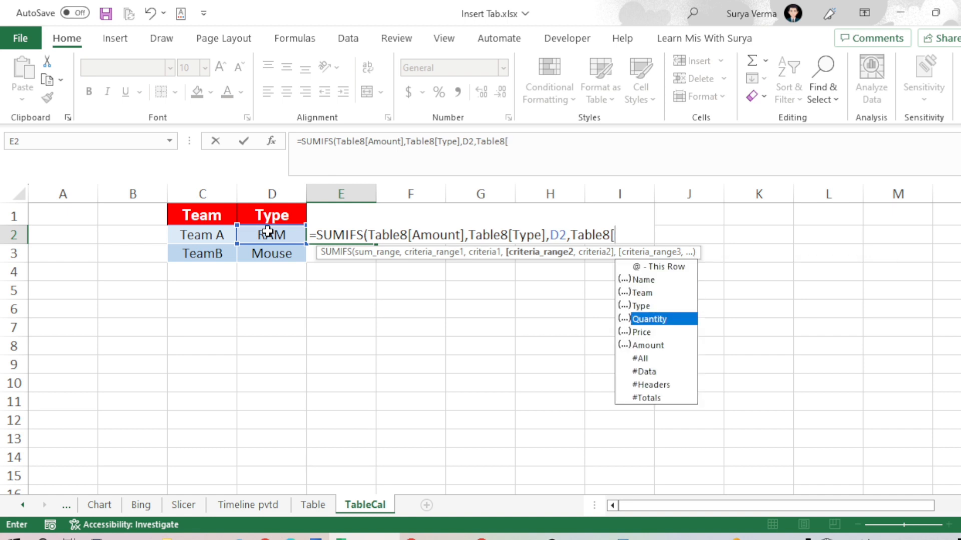
key("Up")
key("Up")
key("Tab")
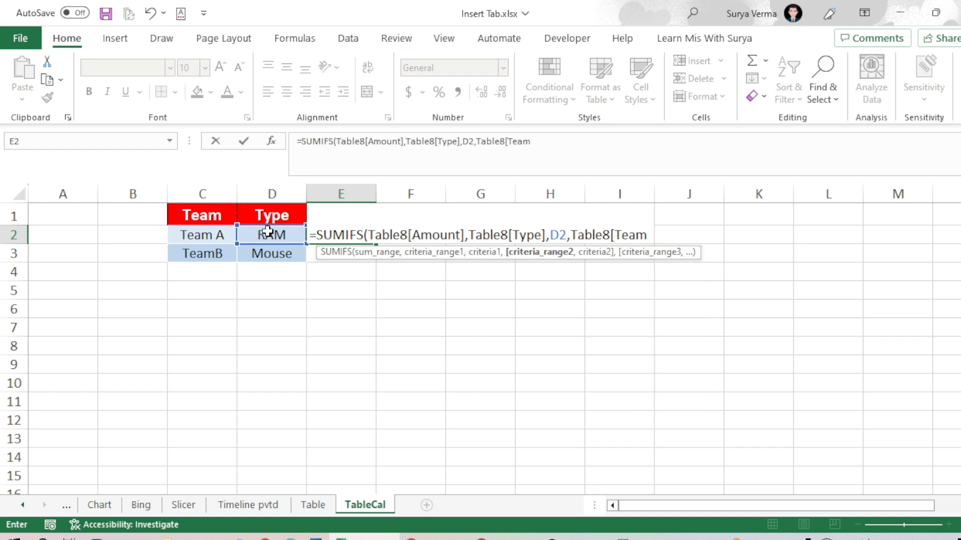
type("],")
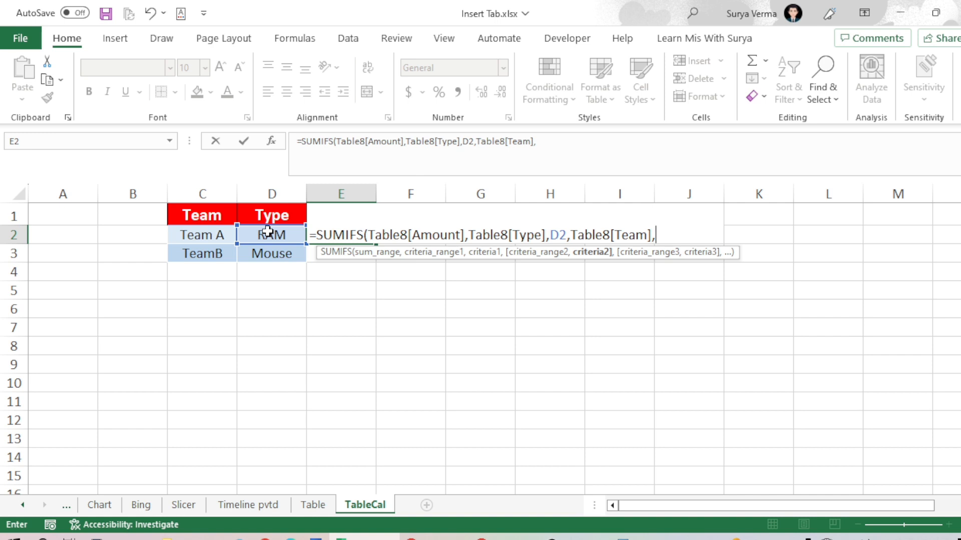
left_click(224, 238)
key("Return")
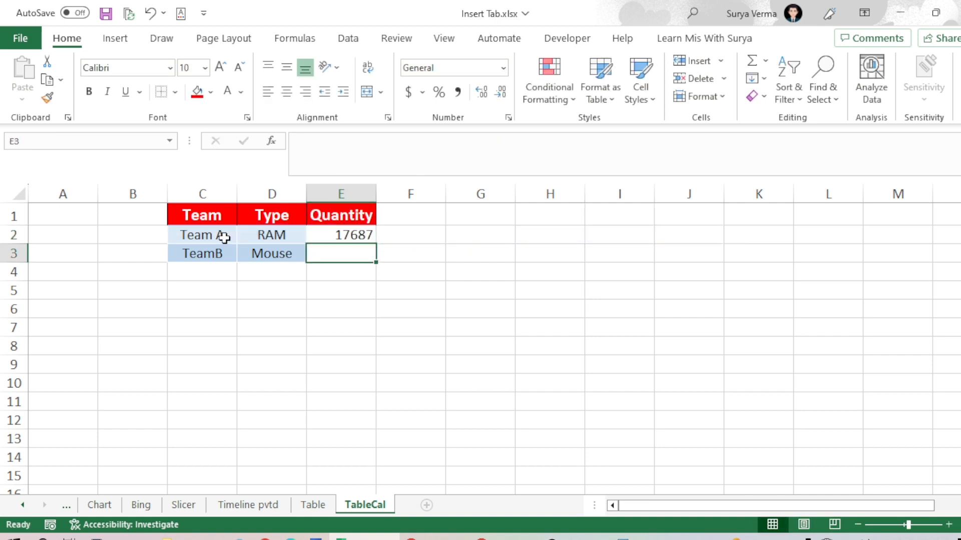
Fill the SUMIFS formula from E2 down into E3 for the TeamB and Mouse row
key("Up")
key("Down")
key("ctrl+d")
key("Down")
key("Up")
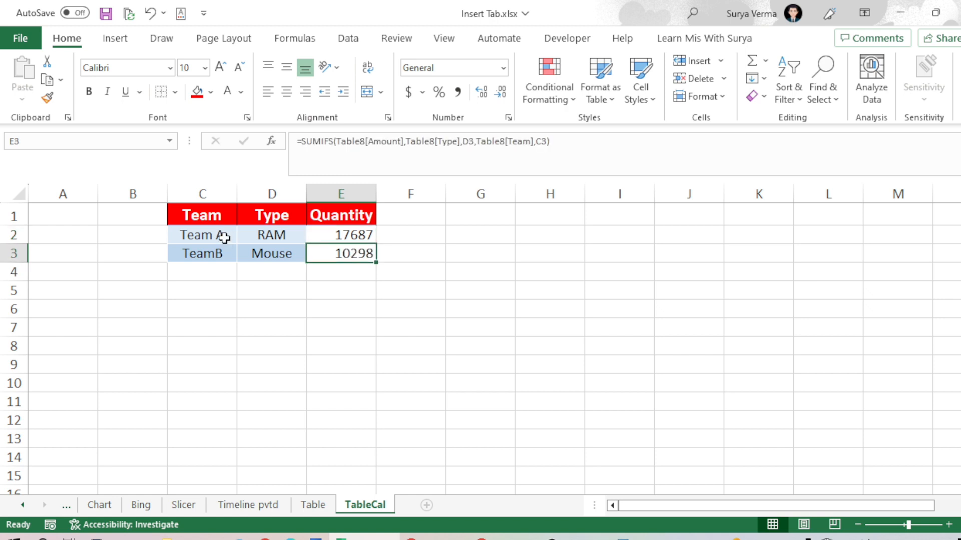
key("Up")
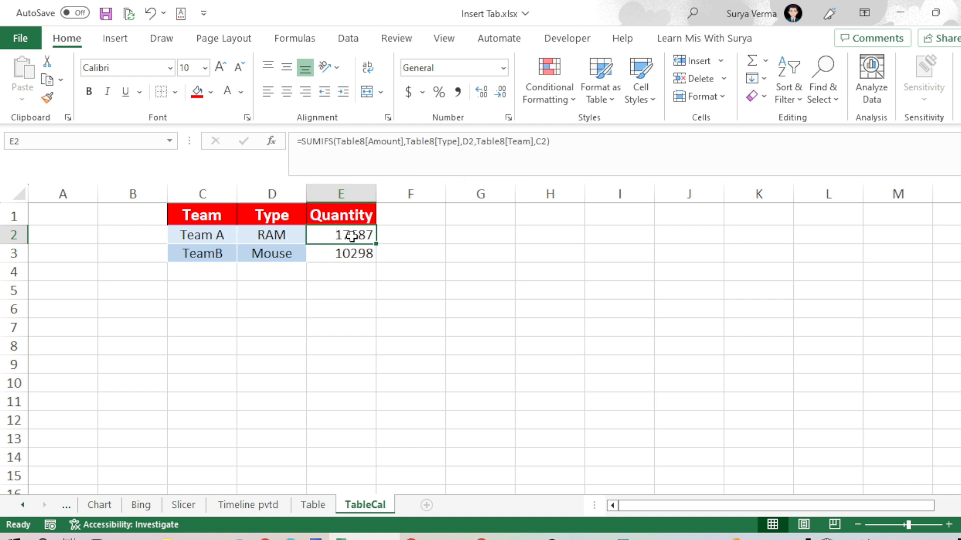
Copy the SUMIFS results in E2:E3 and paste them as values only into F2:F3
left_click_drag(347, 237, 355, 245)
key("ctrl+c")
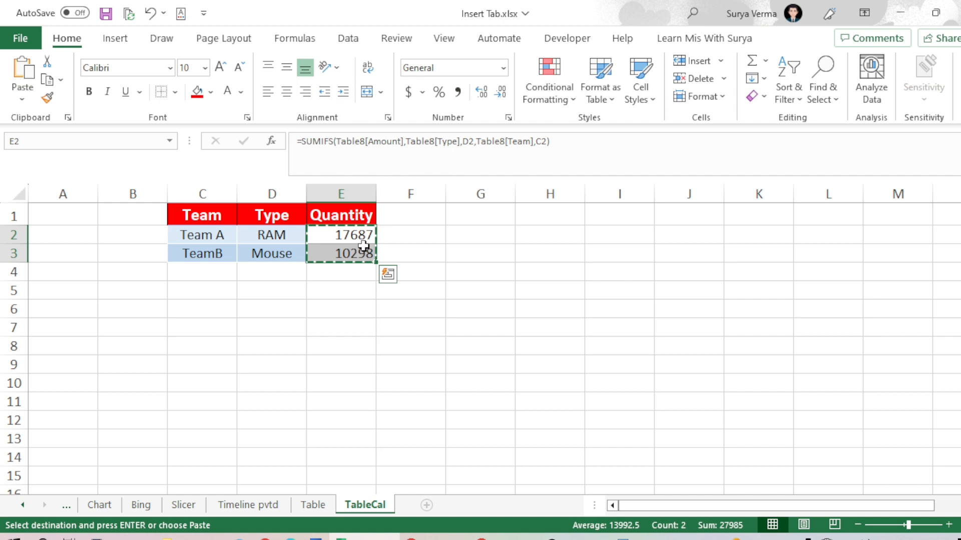
left_click(422, 236)
key("shift+F10")
key("s")
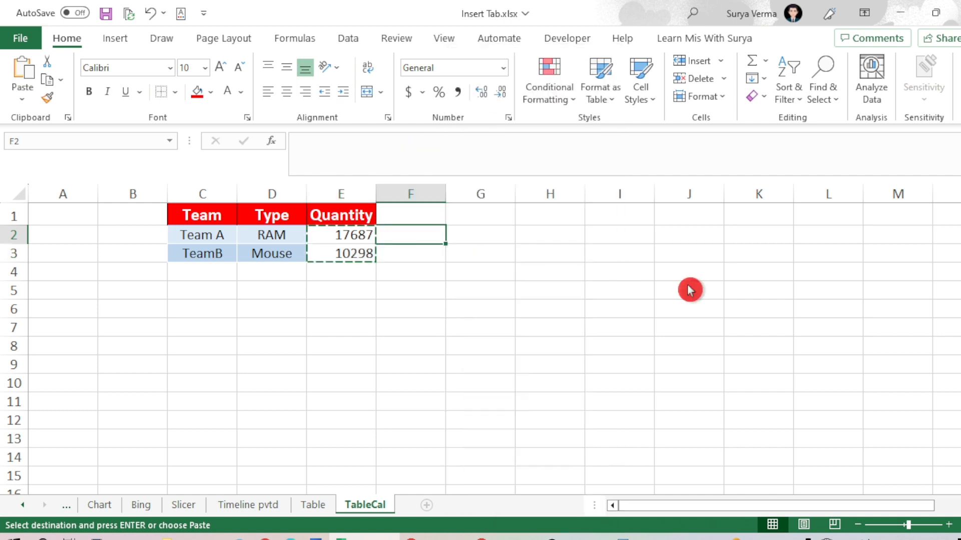
key("v")
key("Return")
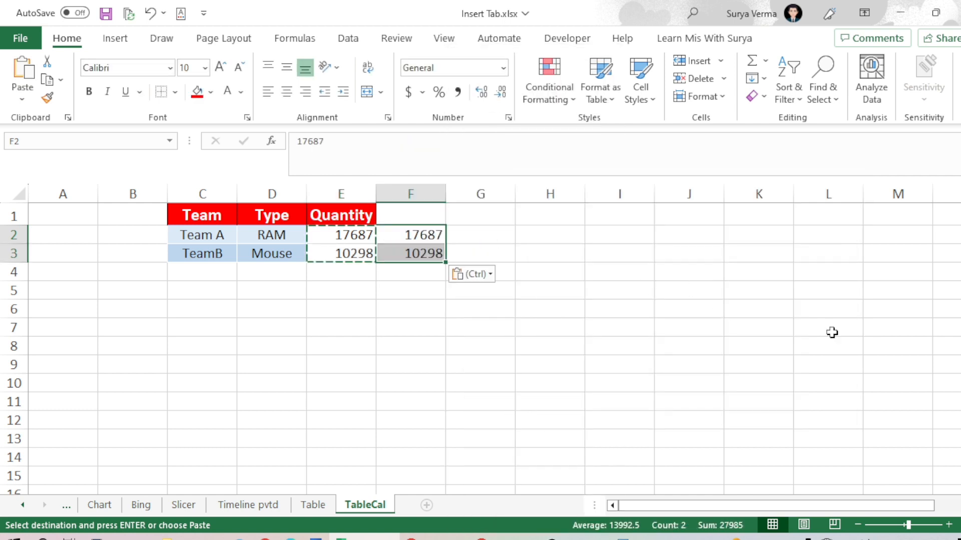
key("Escape")
Review the SUMIFS formula in E2 of TableCal alongside the last Type entry of the table on the Table sheet
left_click(343, 235)
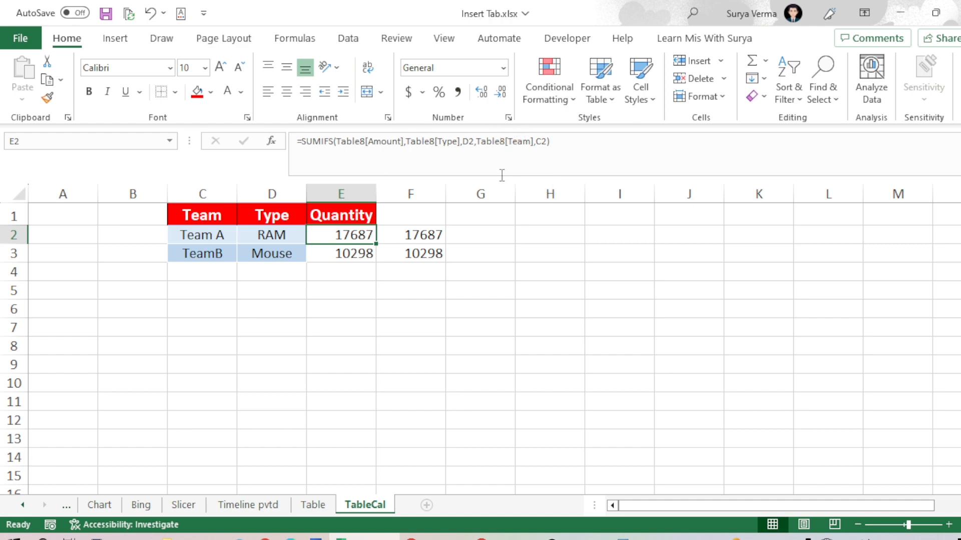
left_click(314, 507)
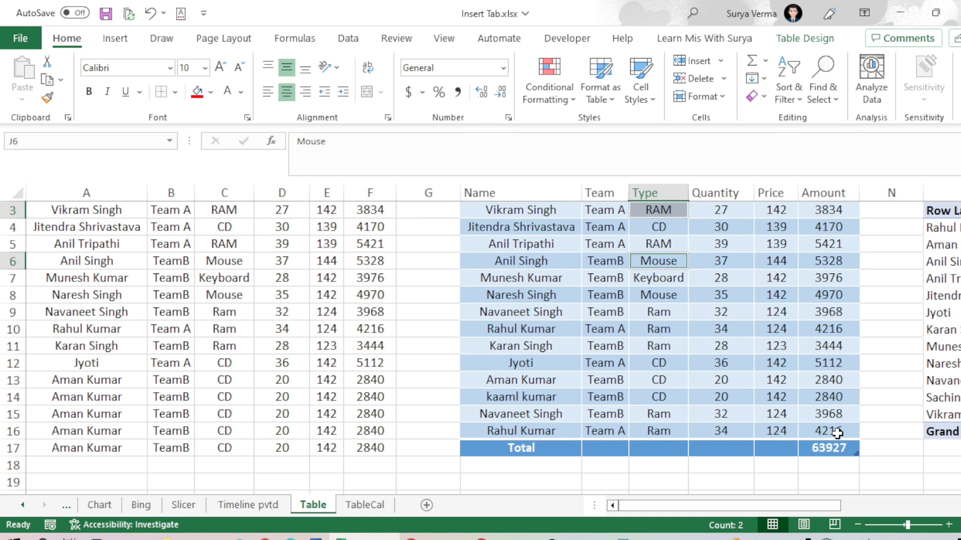
left_click(650, 432)
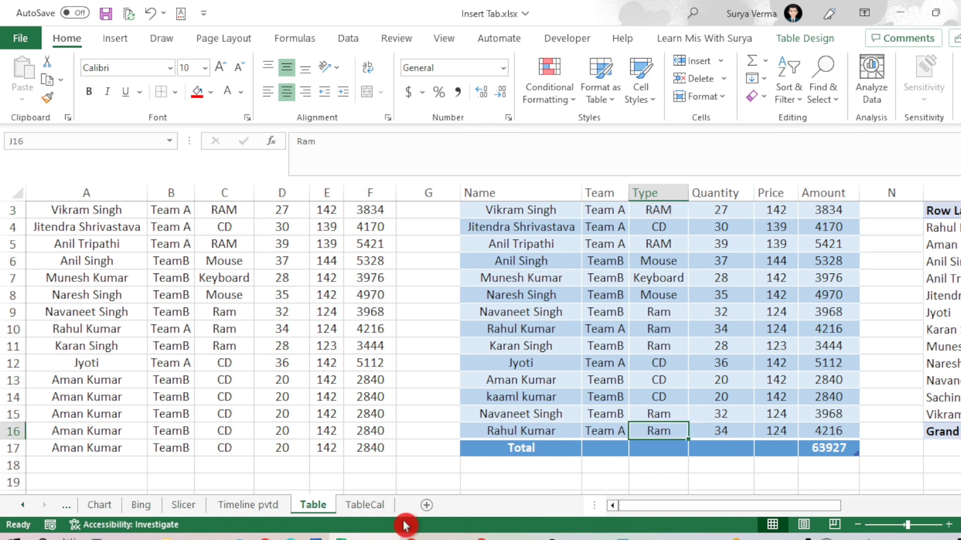
left_click(373, 506)
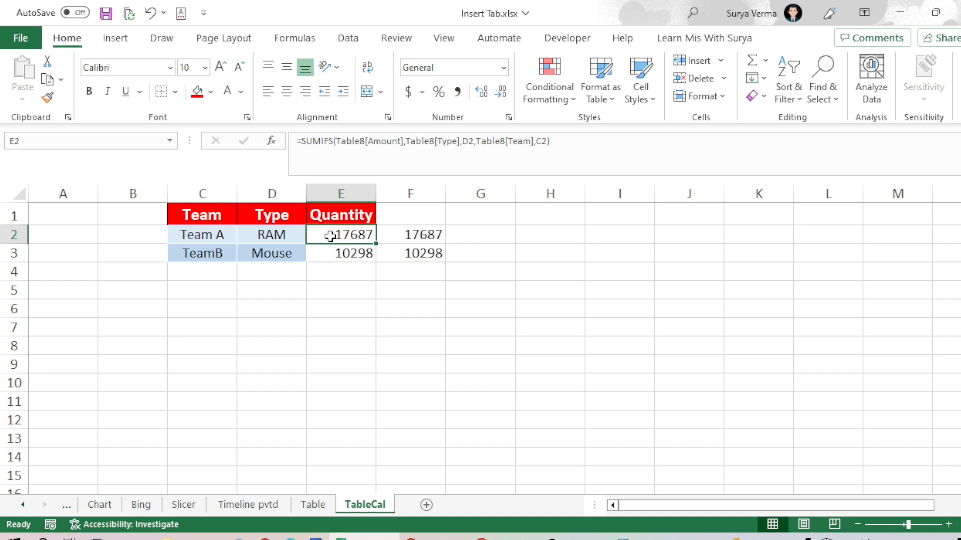
Append row 17 to the table on the Table sheet and fill it with a copy of the TeamB Ram record from row 11
left_click(313, 506)
left_click(829, 432)
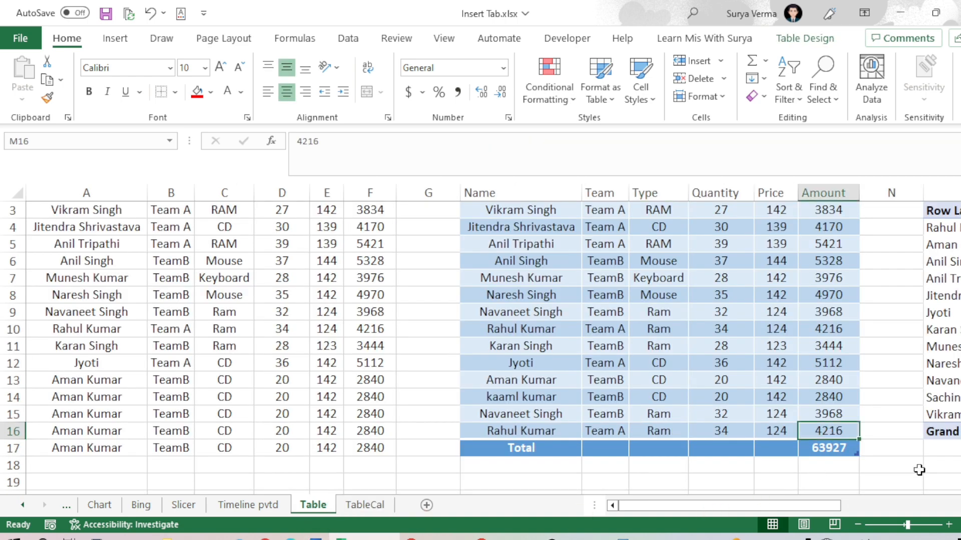
key("Tab")
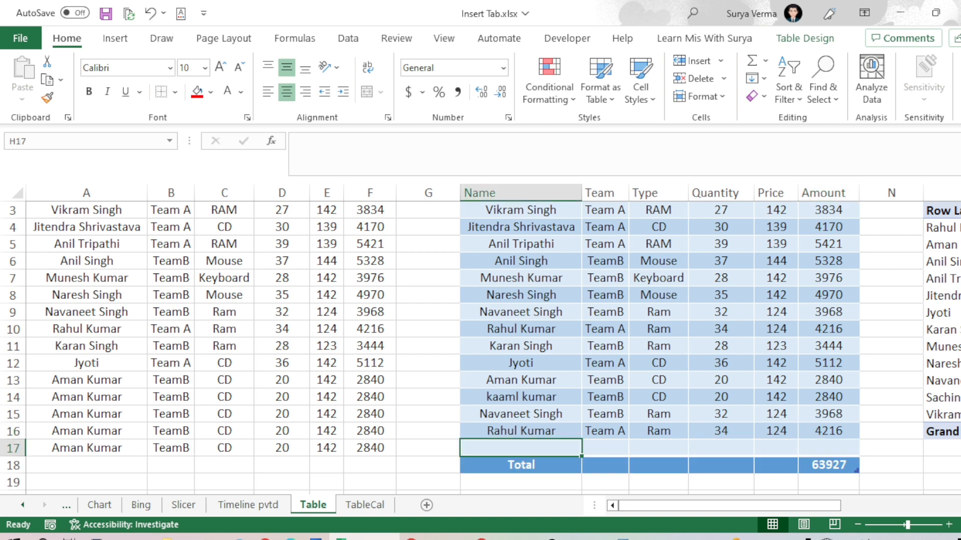
left_click_drag(536, 346, 812, 351)
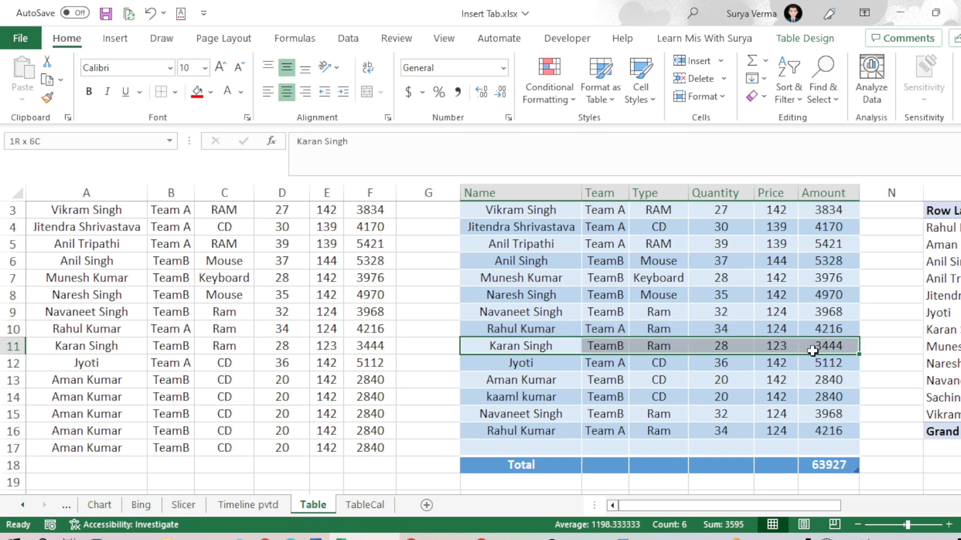
key("ctrl+c")
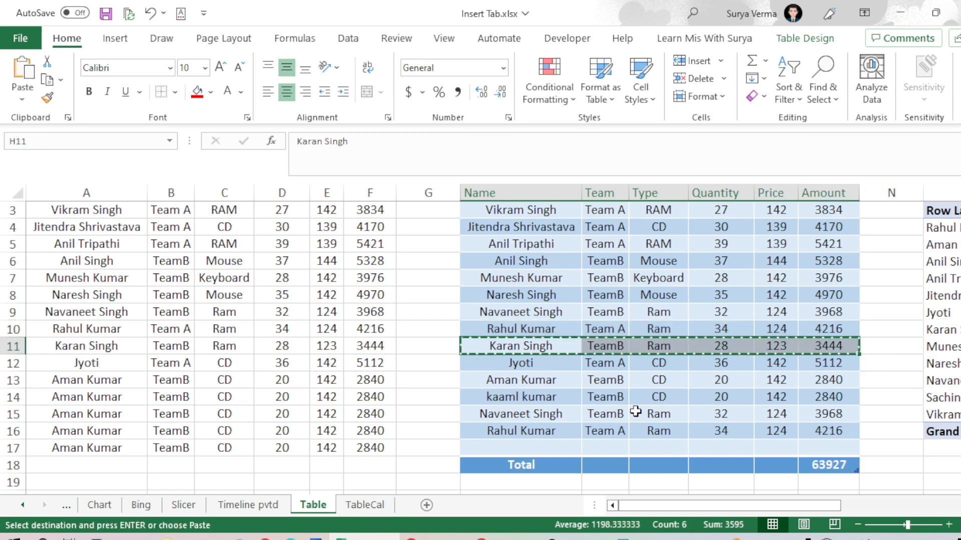
left_click(562, 453)
key("ctrl+v")
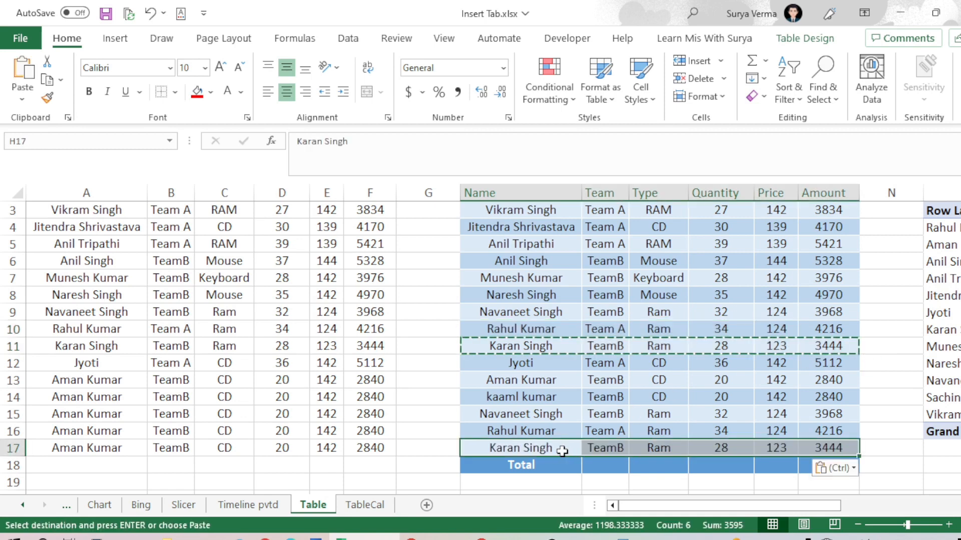
key("Tab")
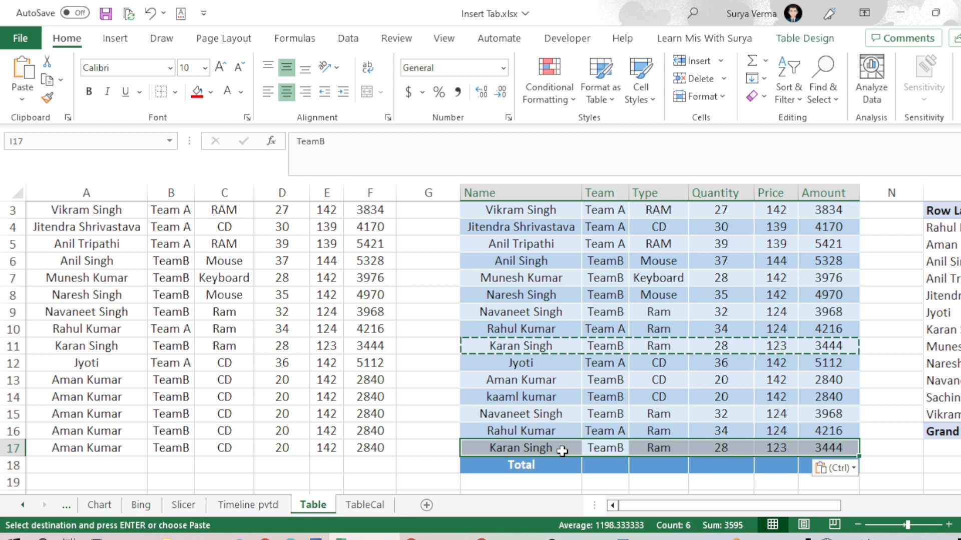
Append row 18 to the table and fill it with a copy of the TeamB Mouse record from row 8
left_click(827, 449)
key("Tab")
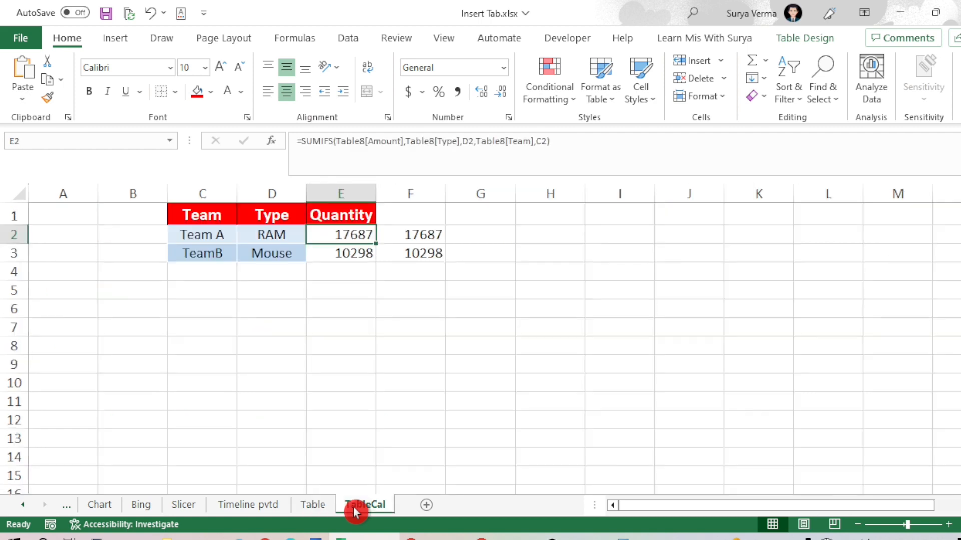
left_click(354, 506)
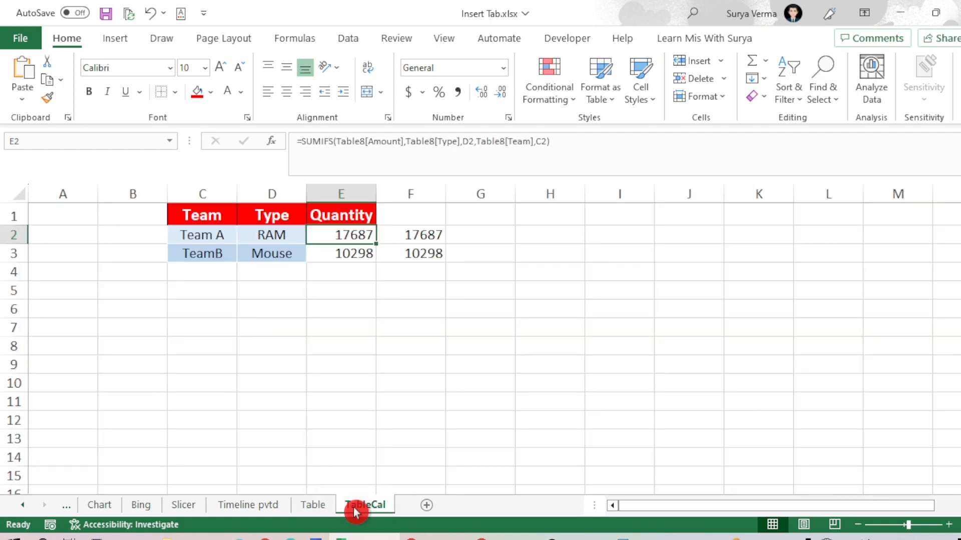
left_click(313, 505)
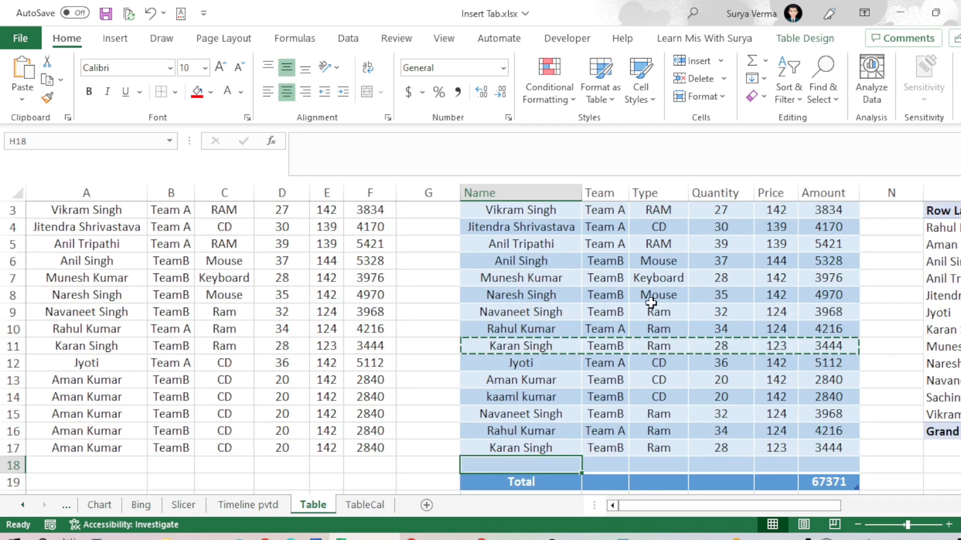
left_click_drag(523, 298, 811, 292)
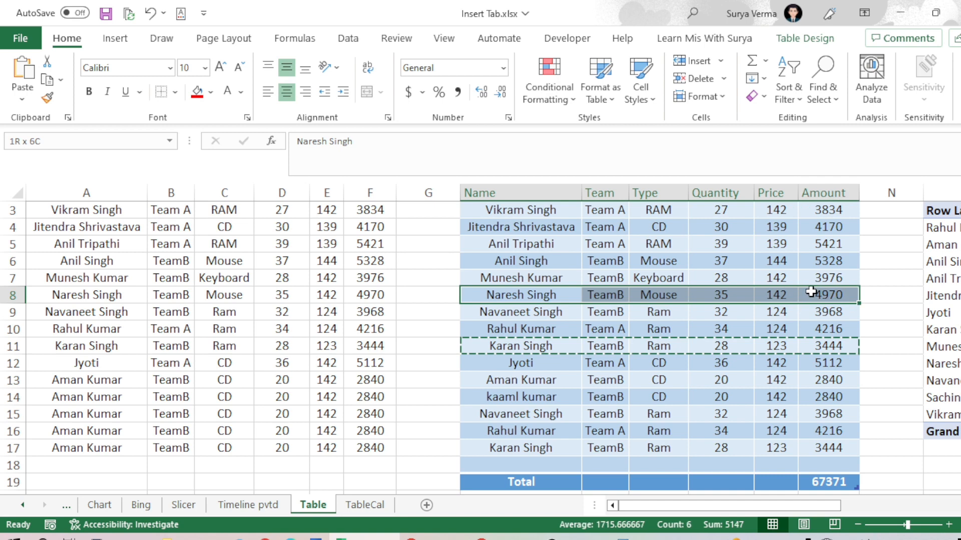
key("ctrl+c")
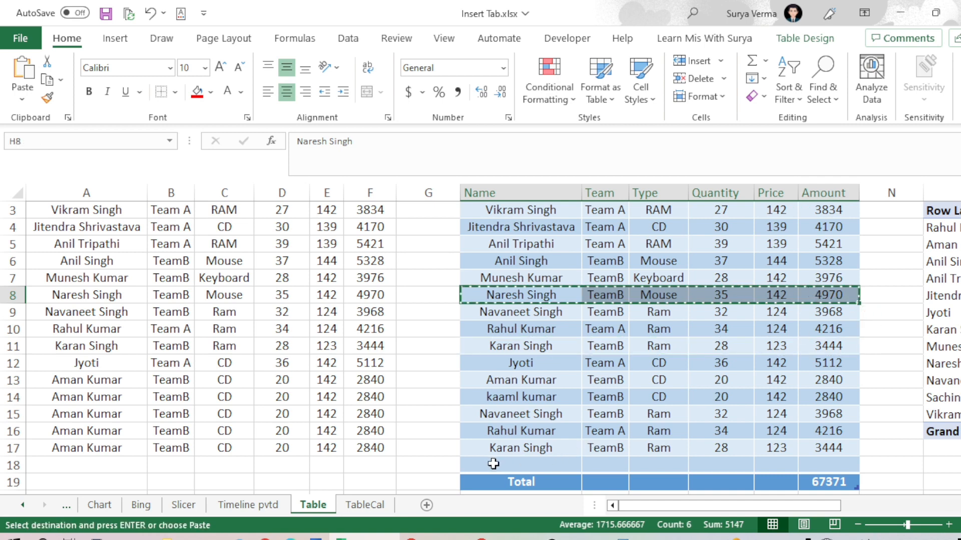
left_click(493, 464)
key("ctrl+v")
left_click(723, 399)
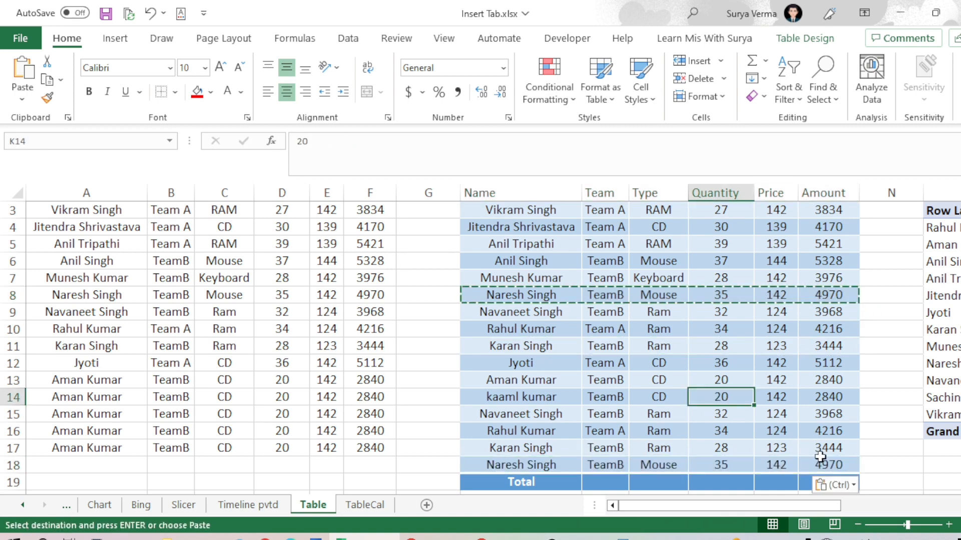
Check the Amount cells of the two added rows, and compare TableCal's SUMIFS results in column E with the static values in column F
left_click(827, 449)
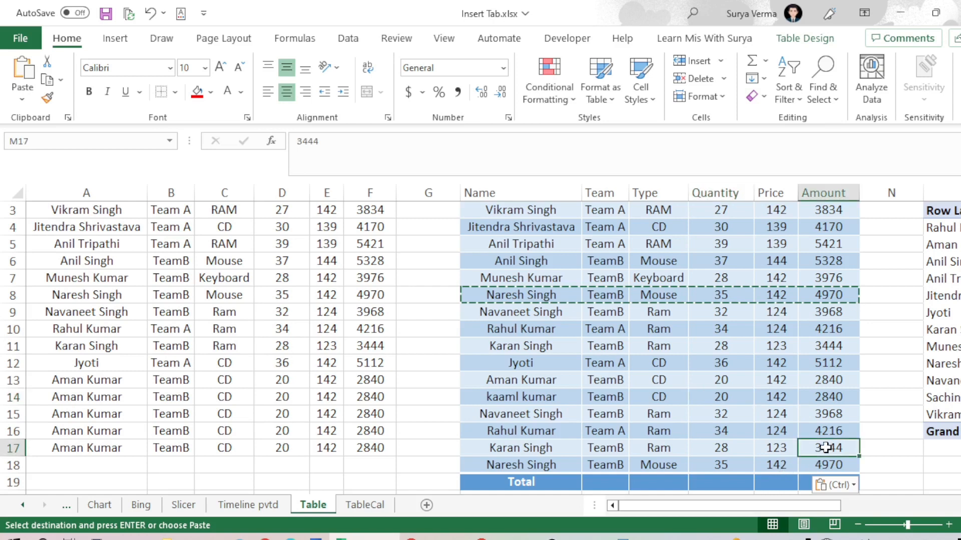
left_click_drag(828, 457, 829, 460)
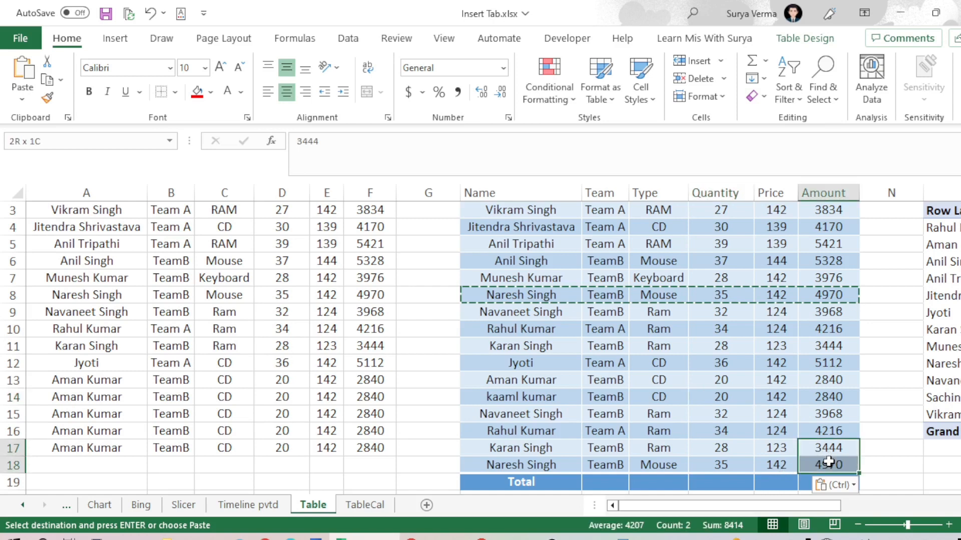
left_click(652, 400)
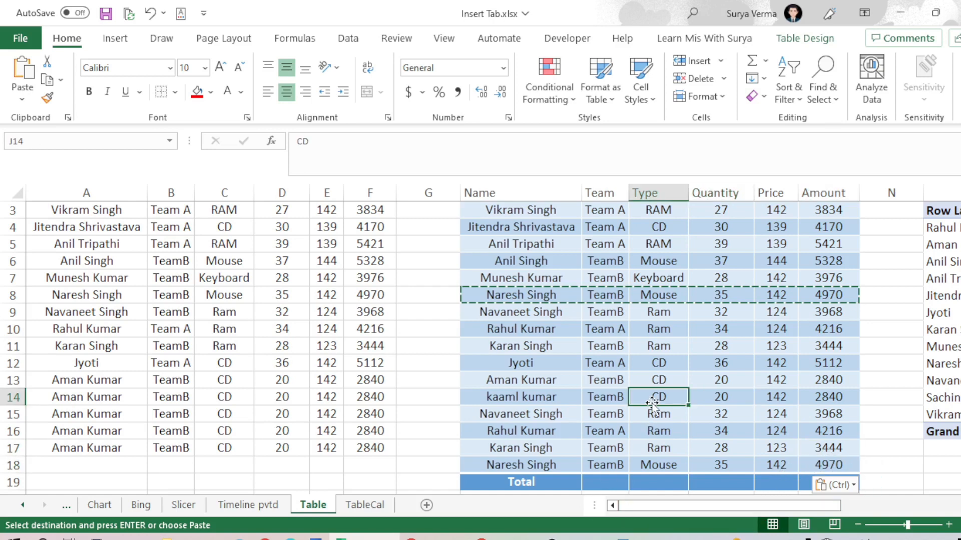
key("Escape")
left_click(356, 504)
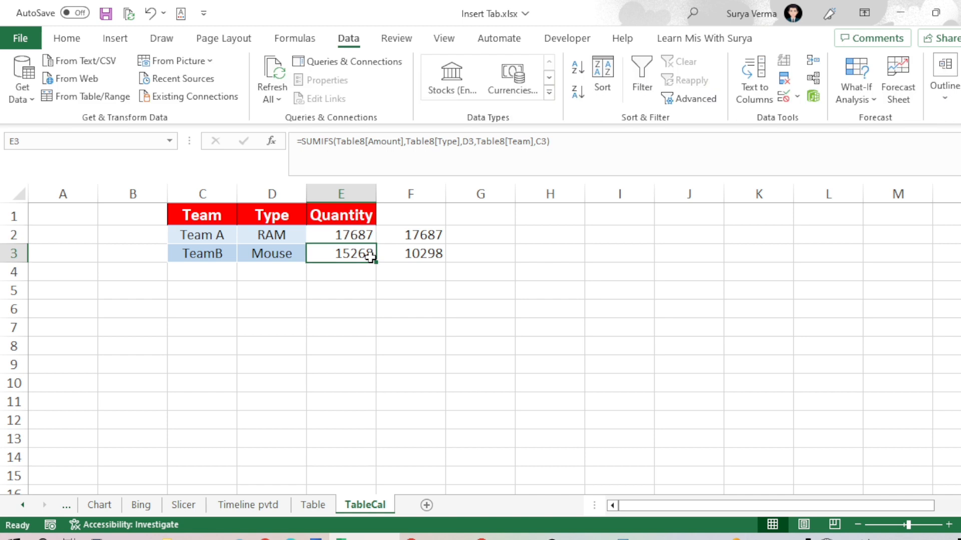
left_click(422, 253)
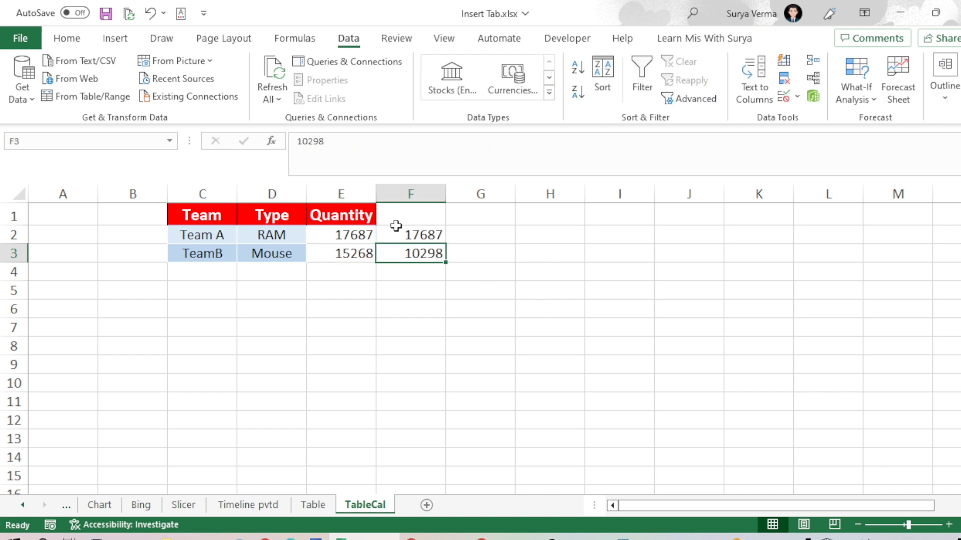
left_click(415, 233)
left_click(359, 235)
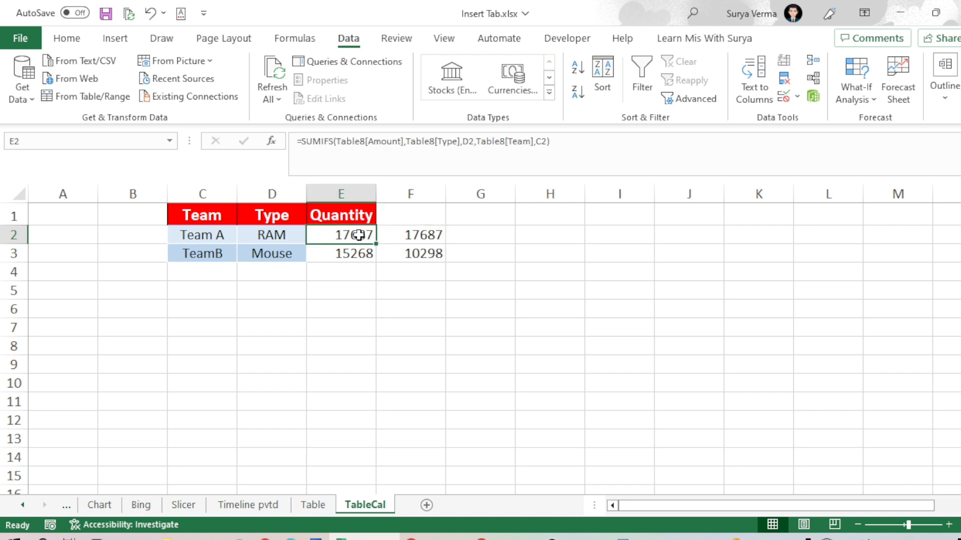
left_click(272, 237)
left_click(221, 236)
left_click(278, 237)
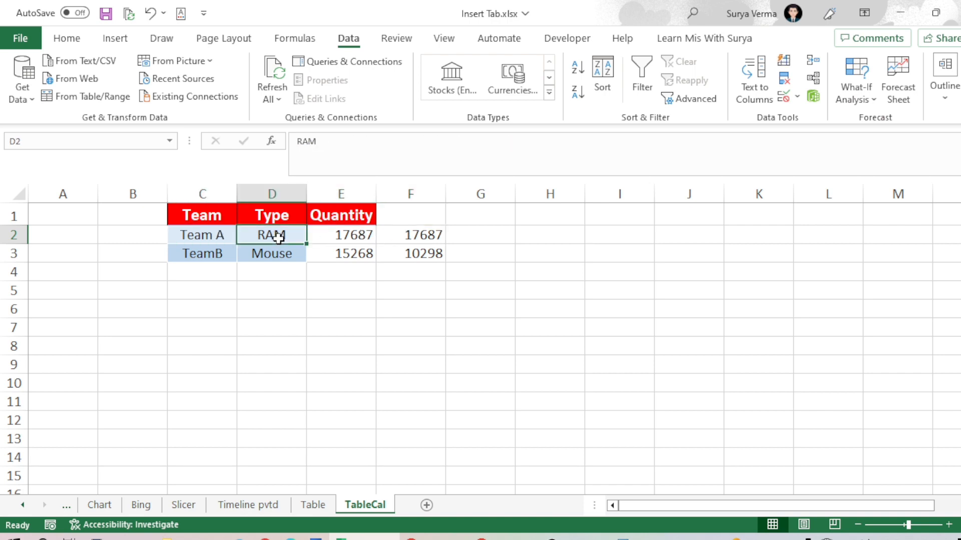
Append row 19 to the table on the Table sheet and fill it with a copy of the Team A Ram record from row 16
left_click(316, 504)
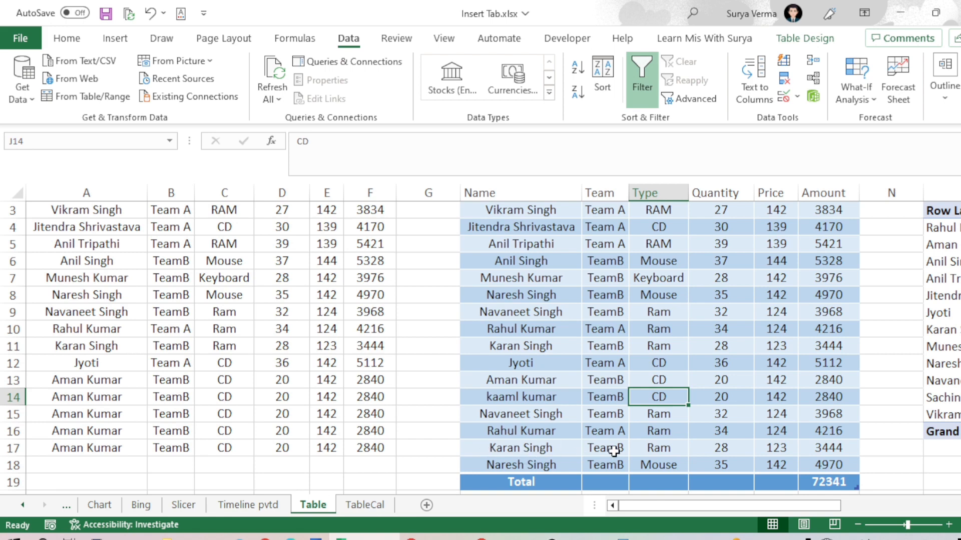
left_click(812, 465)
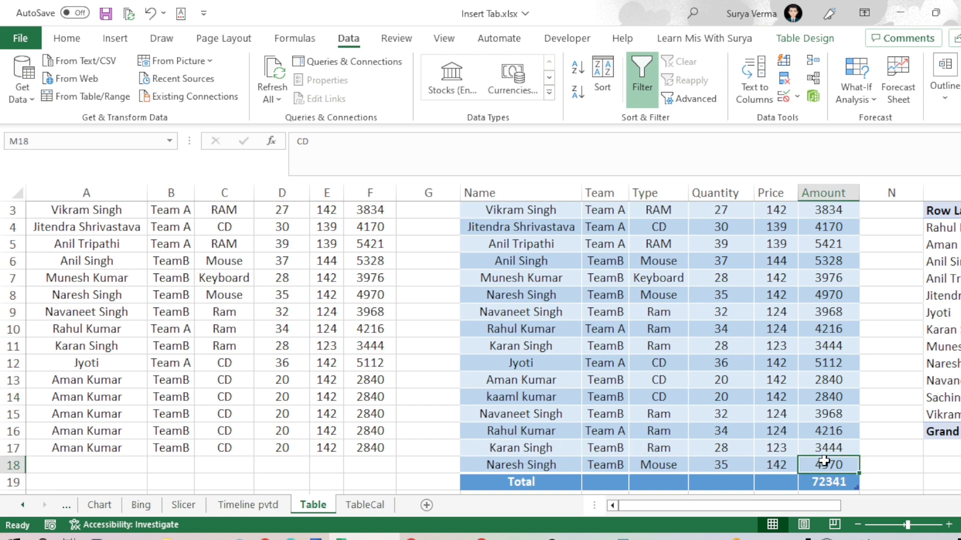
type("=")
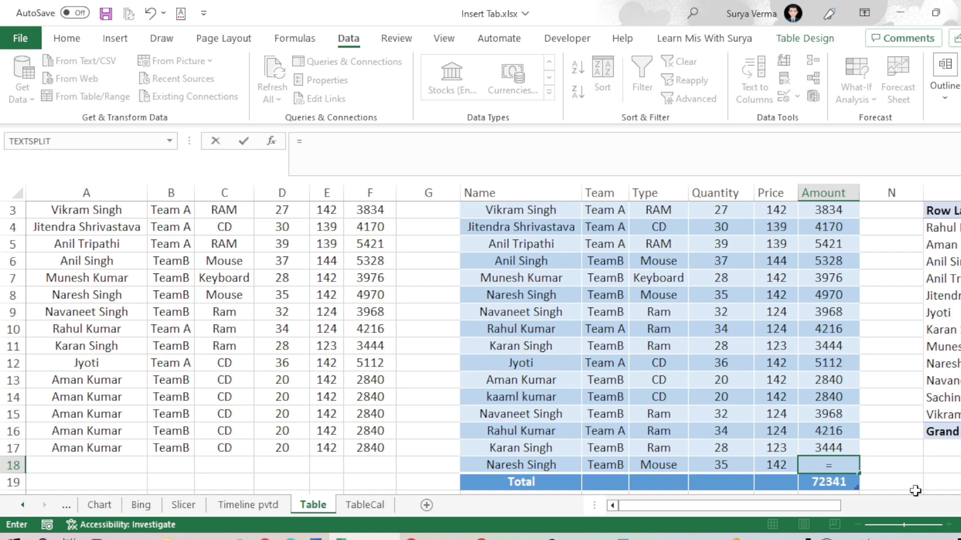
key("Escape")
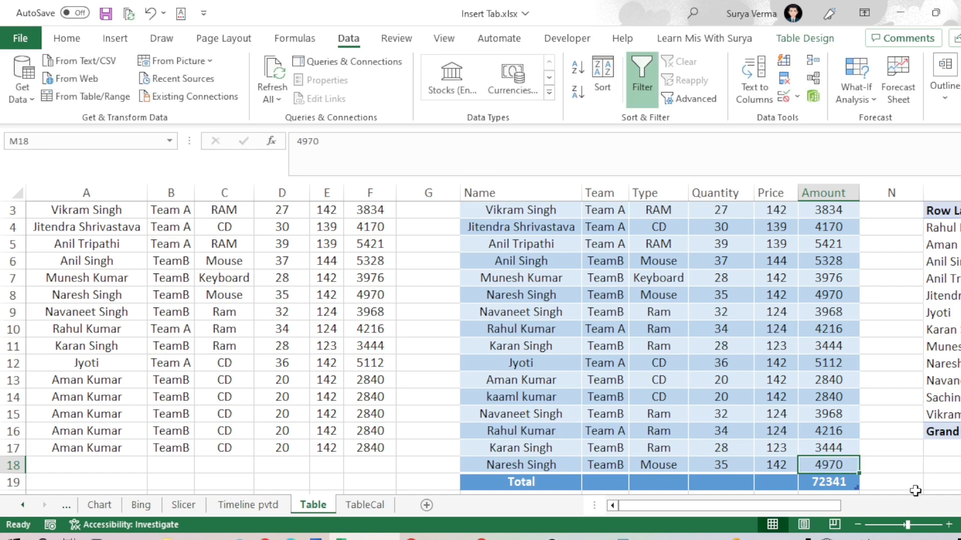
key("Tab")
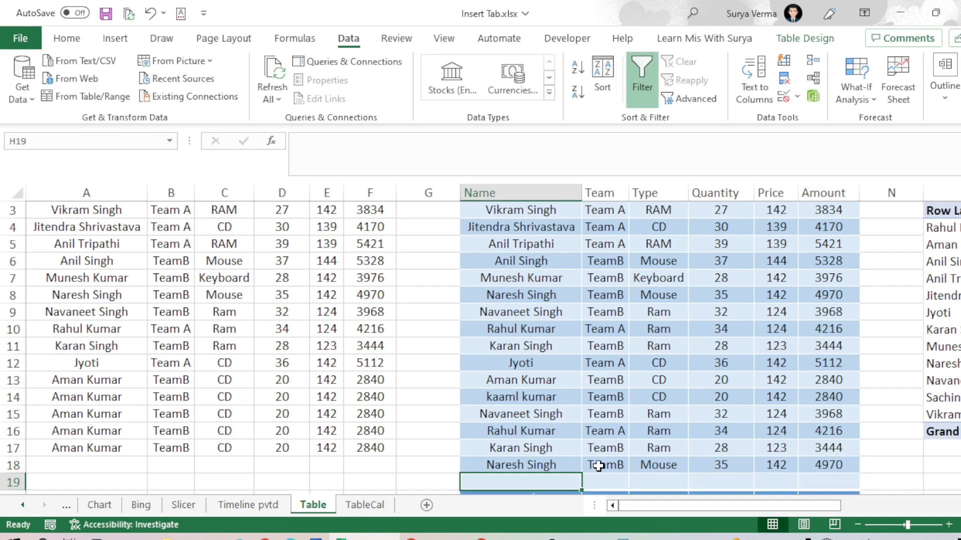
left_click_drag(517, 427, 818, 433)
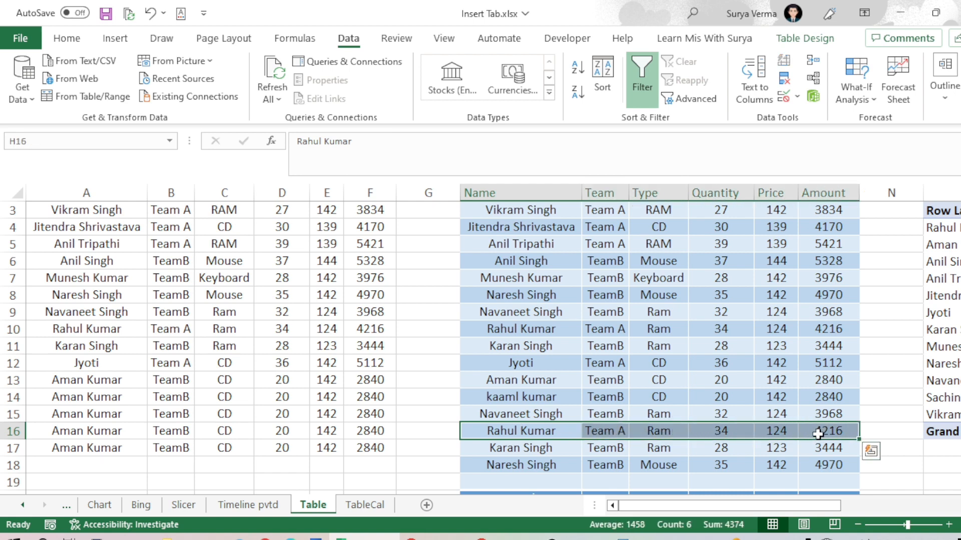
key("ctrl+c")
left_click(535, 482)
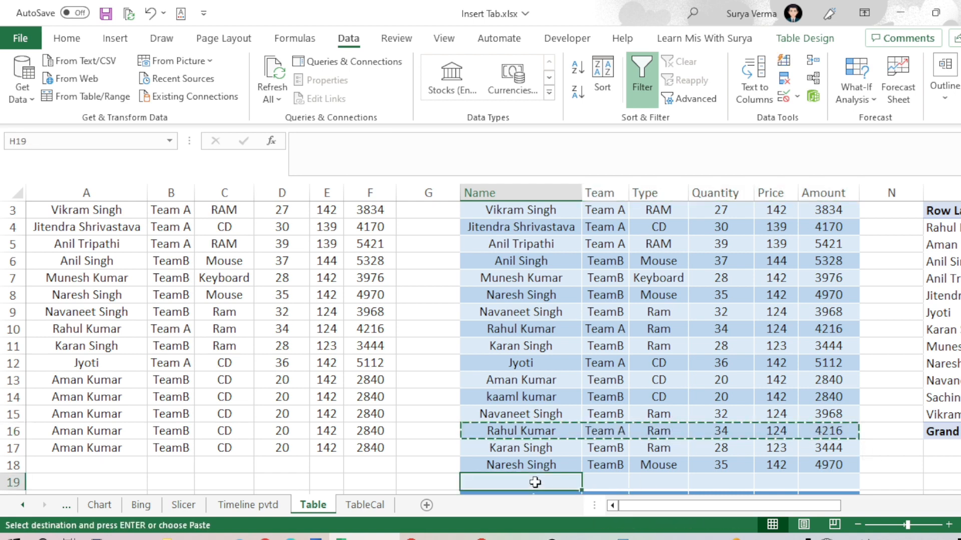
key("ctrl+v")
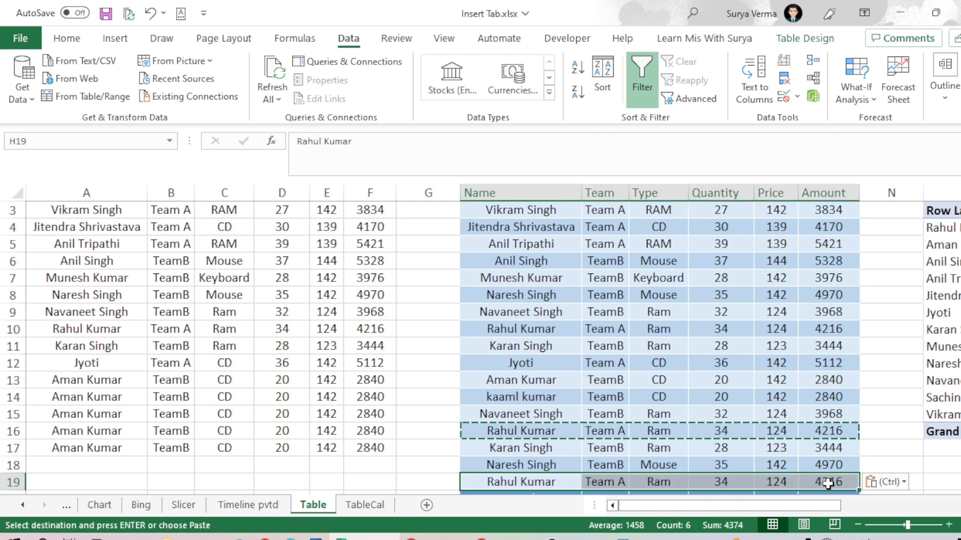
left_click(828, 482)
key("Escape")
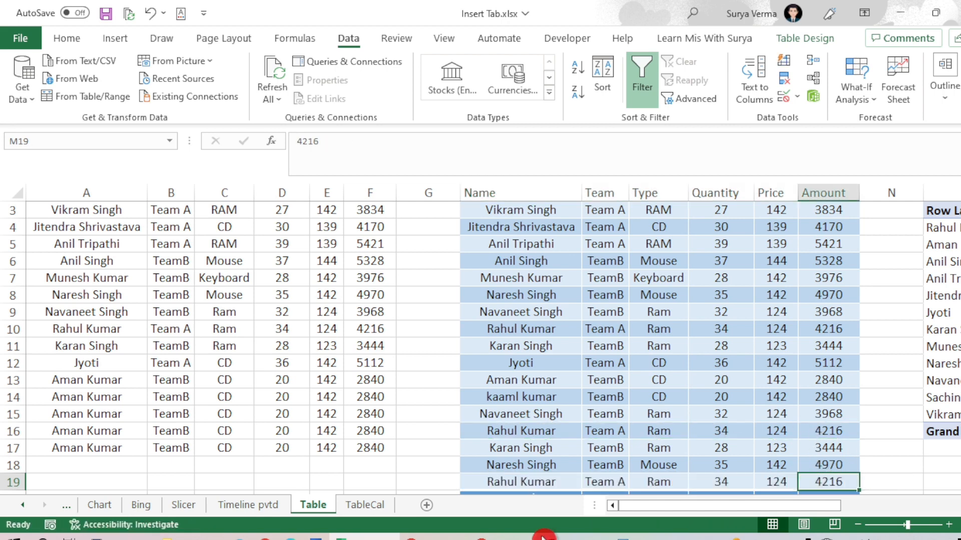
Compare the Team A RAM SUMIFS result in E2 of TableCal with the static value in F2
left_click(368, 505)
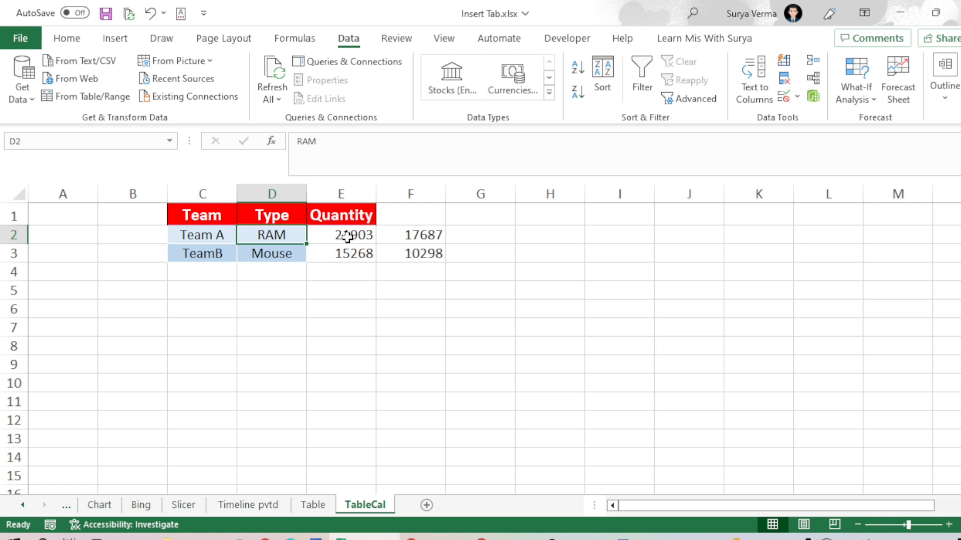
left_click(348, 236)
left_click(403, 233)
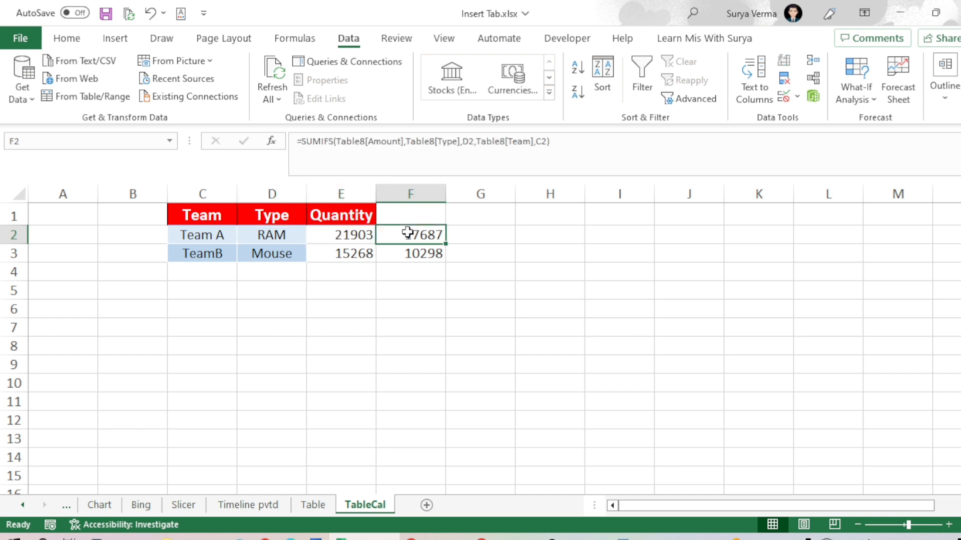
left_click(353, 236)
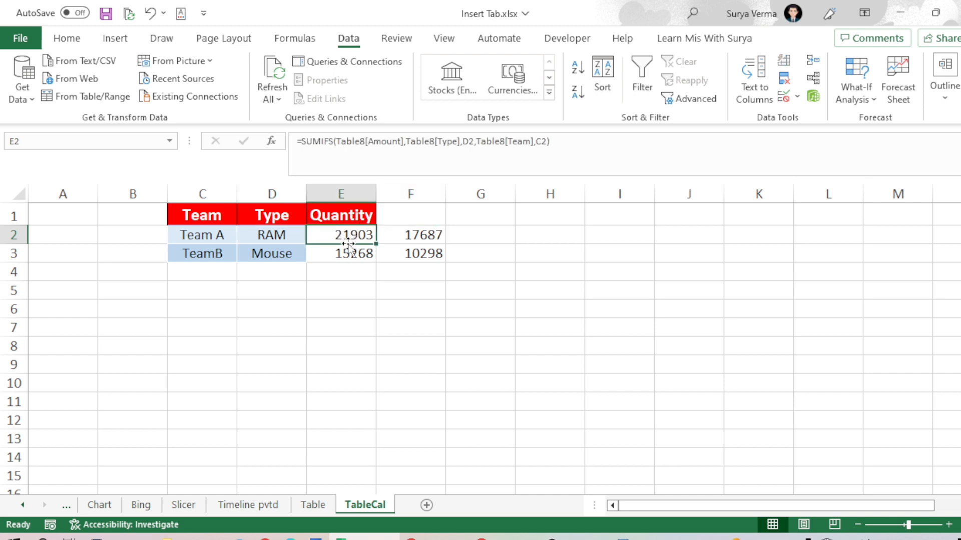
Check the TeamB Mouse SUMIFS formula in E3 of TableCal against the static value in F3
left_click(354, 256)
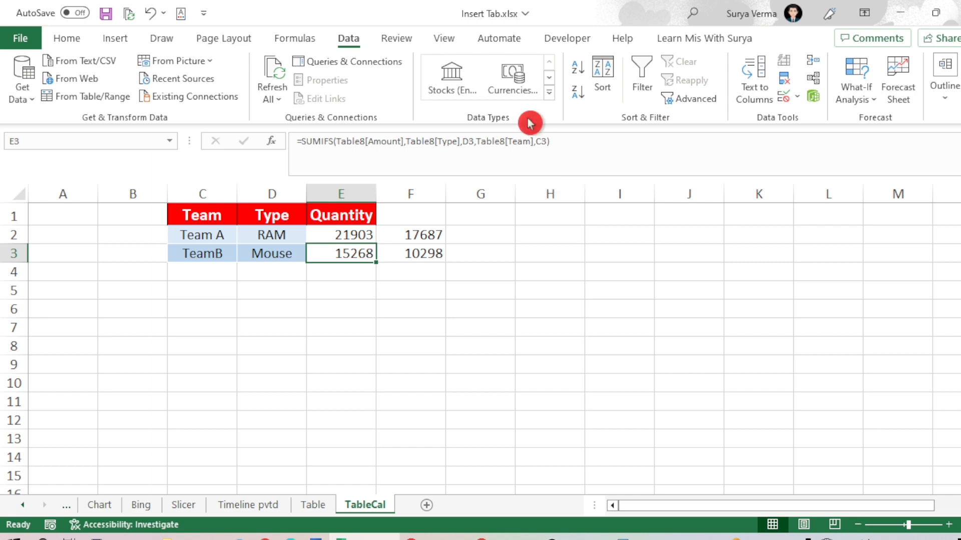
left_click(219, 218)
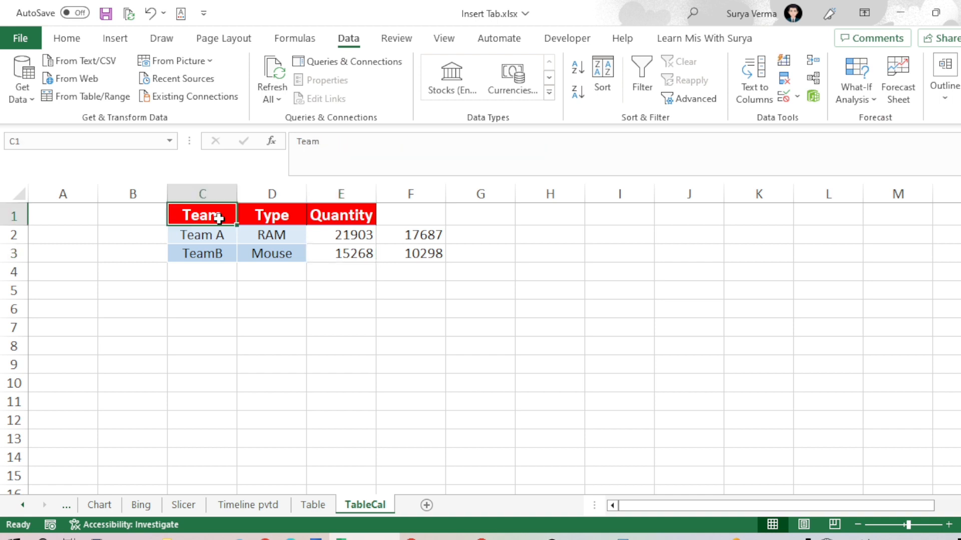
On the Table sheet, compare the column headings of the plain range and the table with the header row out of view
left_click(312, 506)
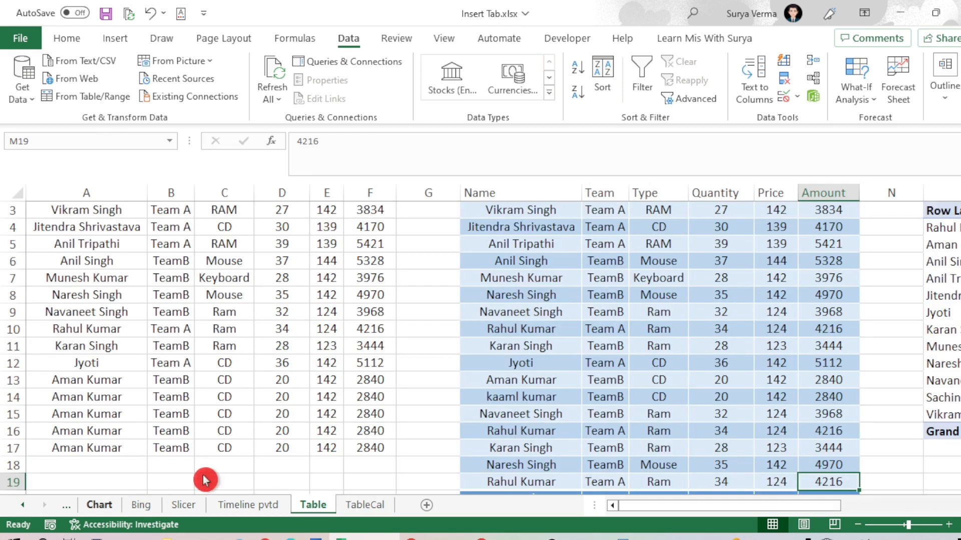
left_click(533, 329)
scroll(596, 370, "up", 1)
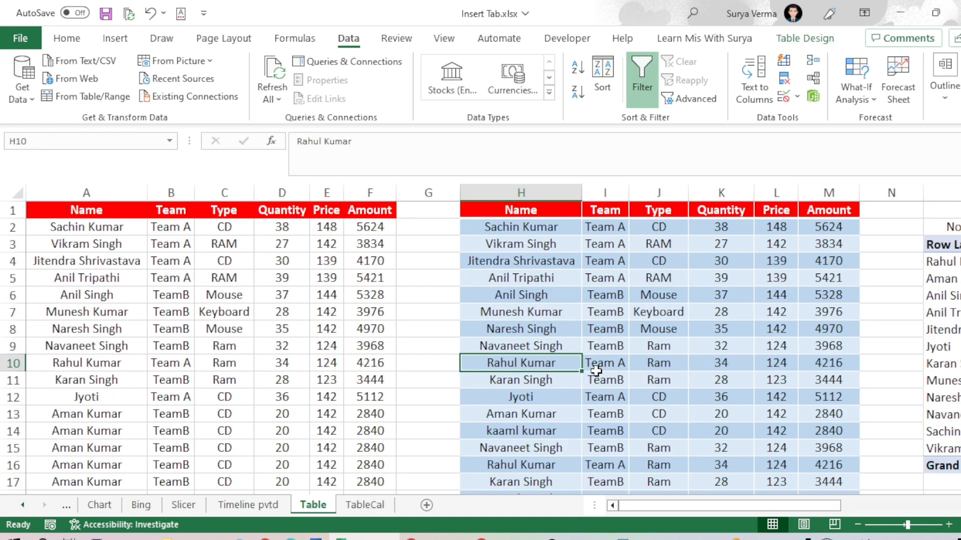
left_click(680, 240)
scroll(677, 245, "down", 2)
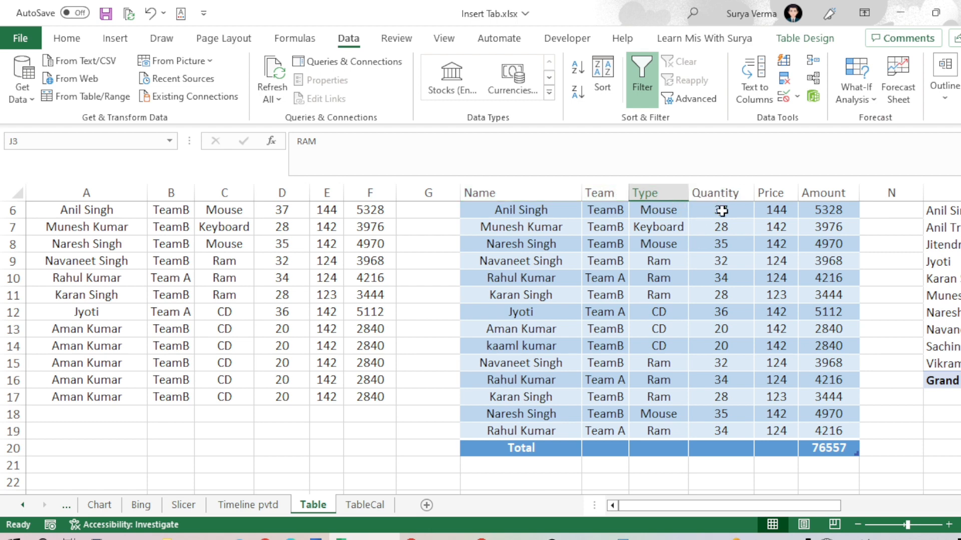
scroll(716, 244, "down", 3)
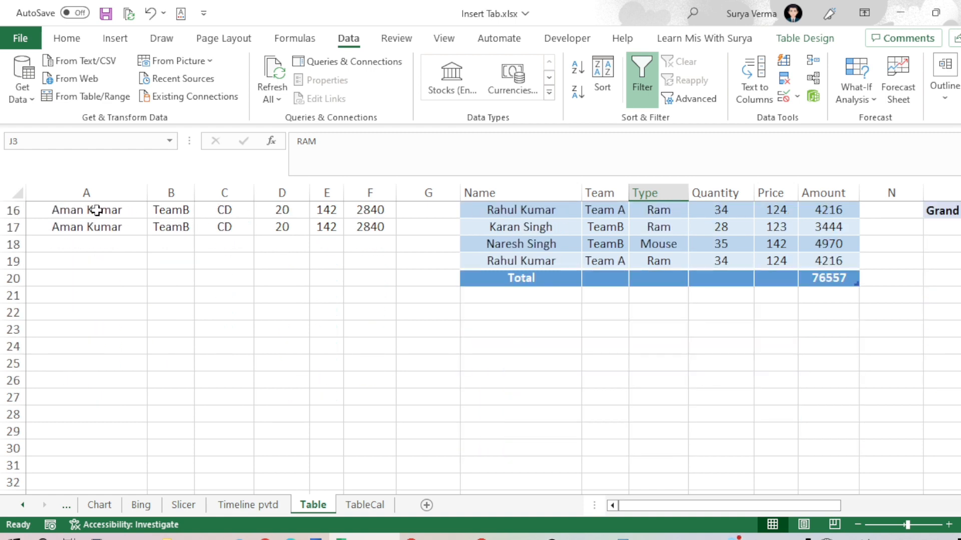
left_click(86, 194)
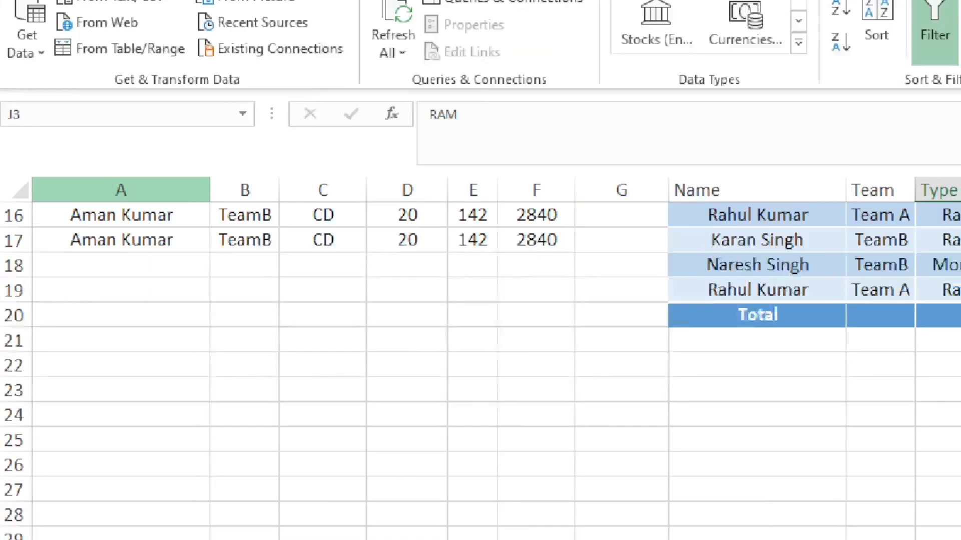
left_click_drag(102, 191, 662, 187)
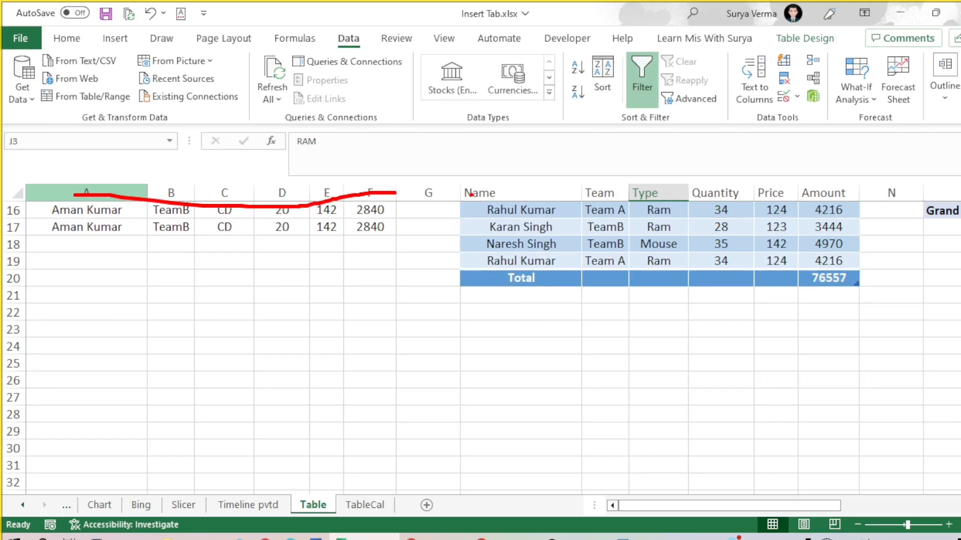
mouse_move(471, 195)
left_mouse_down()
mouse_move(788, 180)
mouse_move(848, 187)
left_mouse_up()
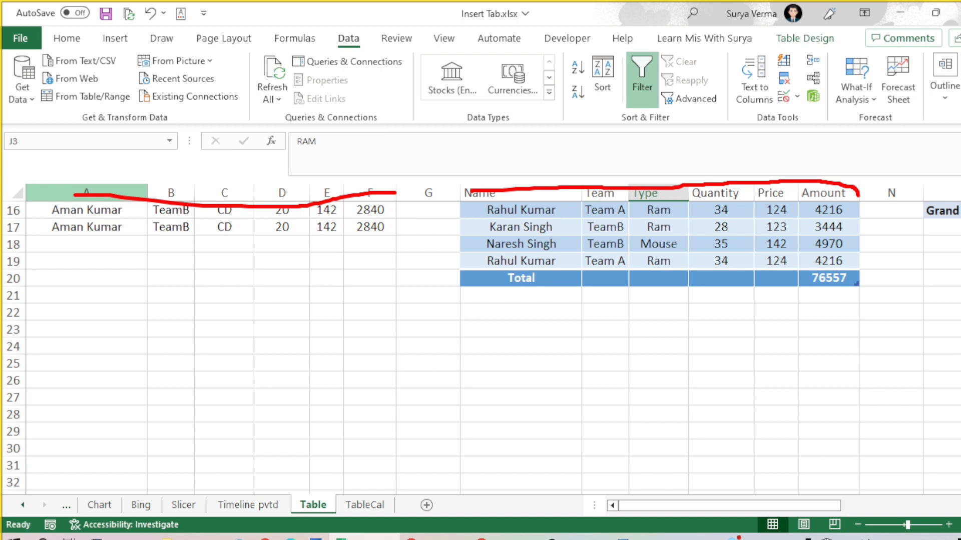
key("Escape")
left_click(658, 261)
scroll(659, 261, "up", 5)
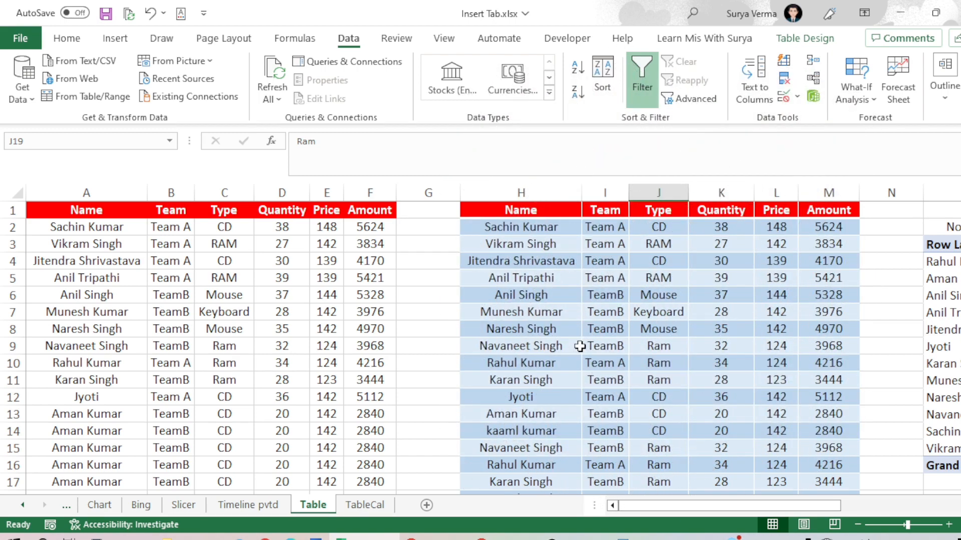
left_click(584, 347)
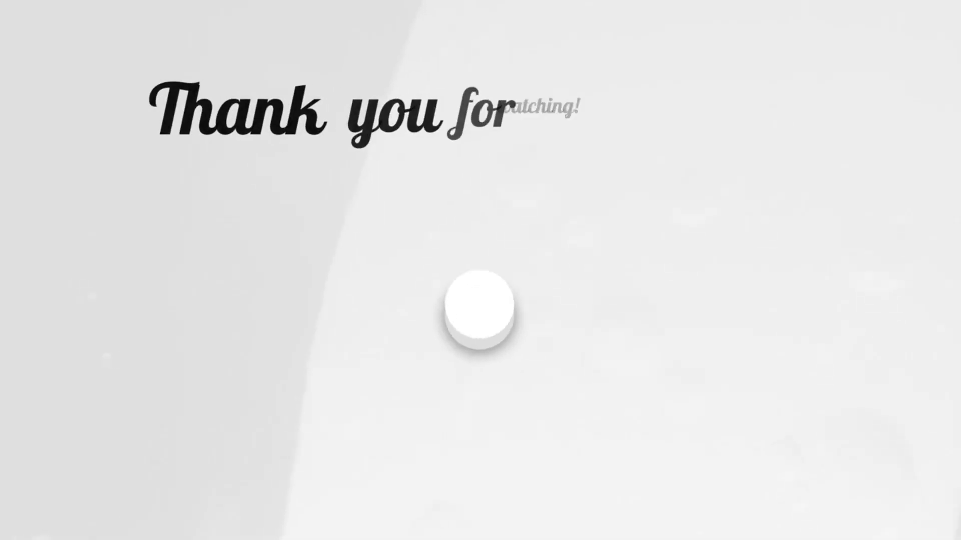